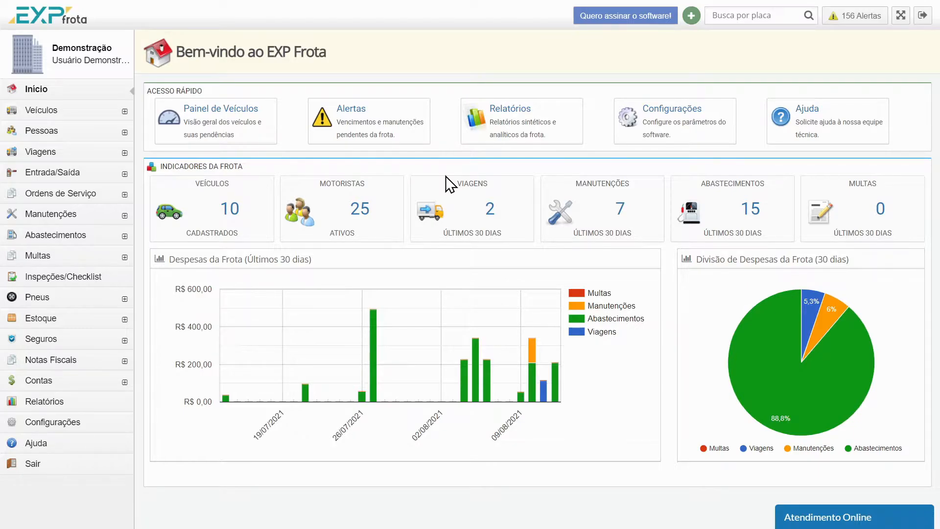
Start a new service order with the type Mecânica and the situation Em análise
left_click(55, 196)
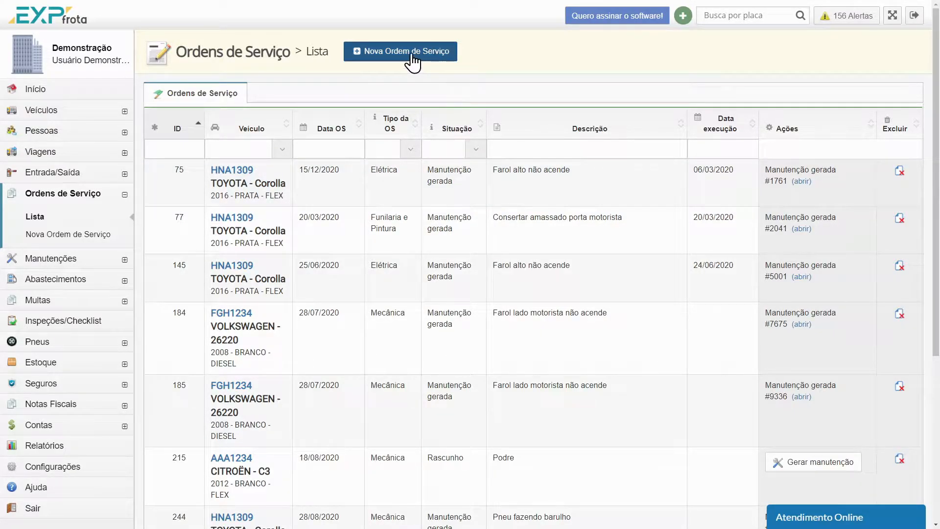
left_click(441, 59)
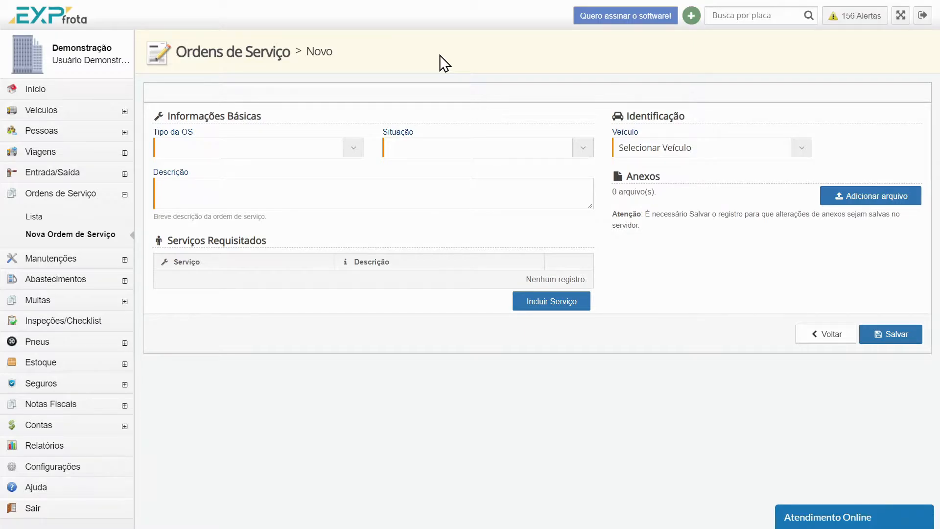
left_click(359, 143)
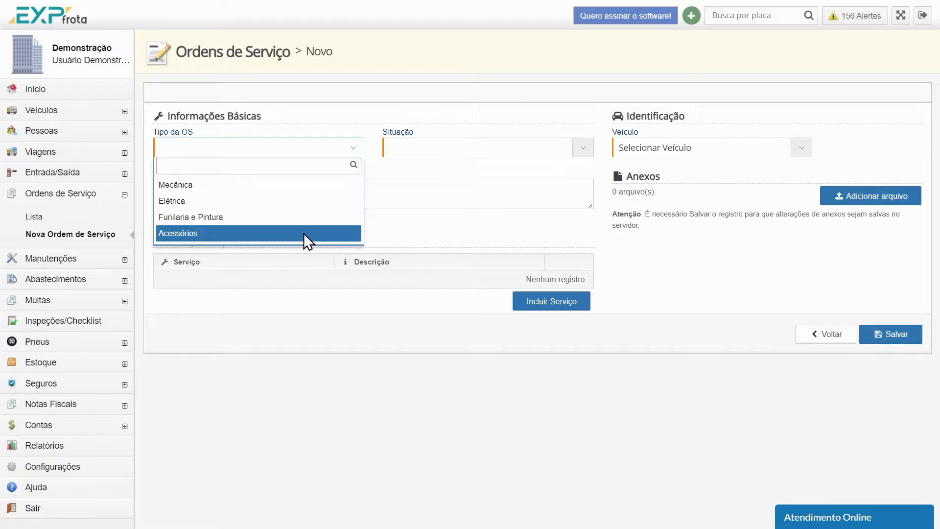
left_click(275, 187)
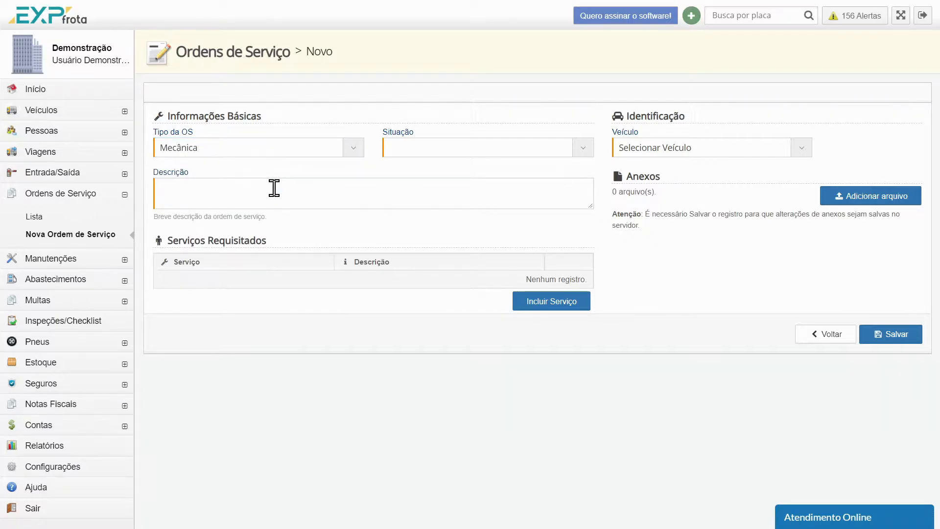
left_click(584, 149)
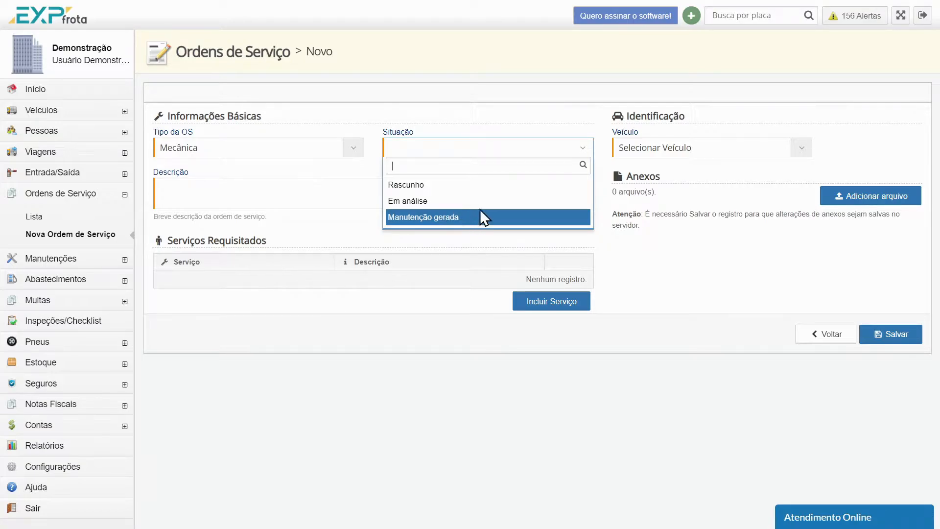
left_click(492, 199)
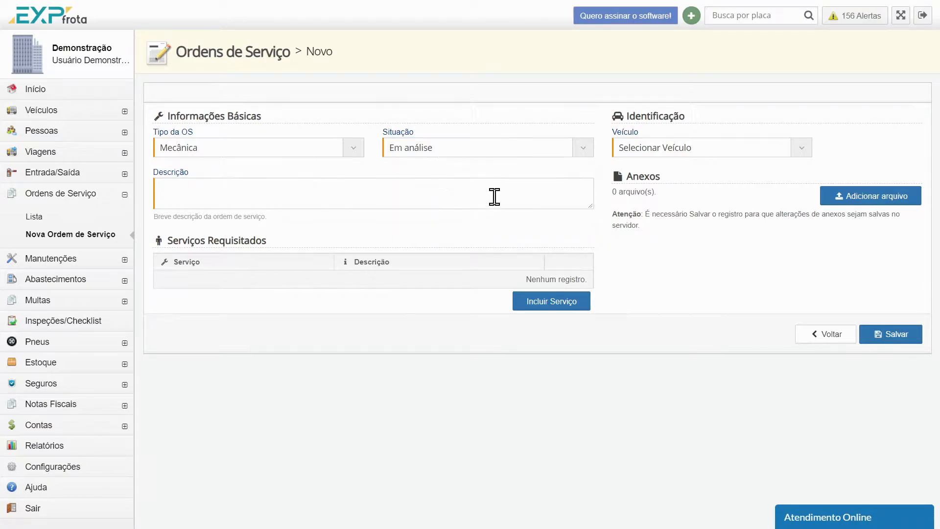
left_click(794, 146)
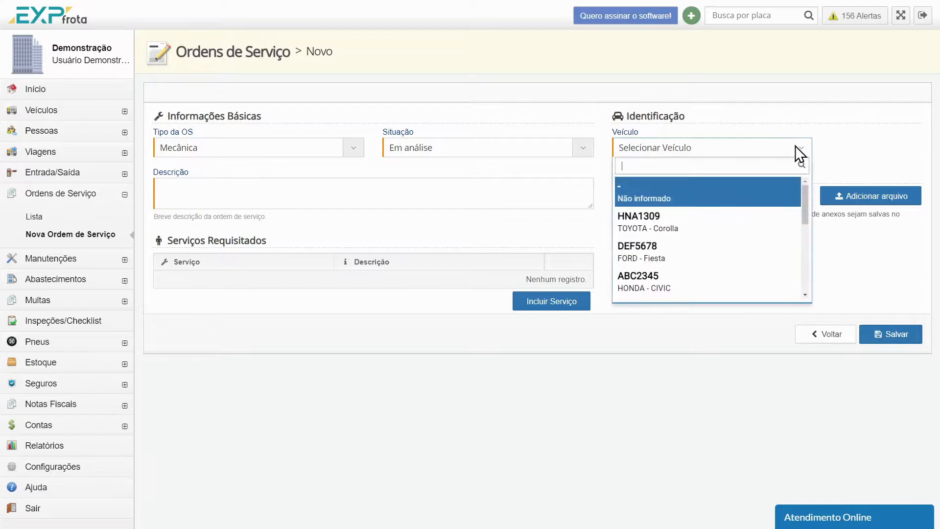
left_click(707, 225)
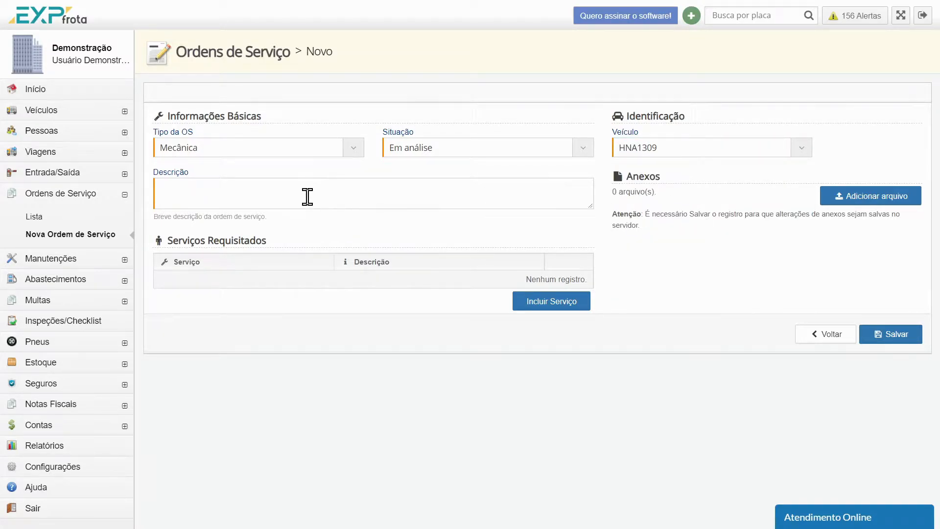
left_click(209, 190)
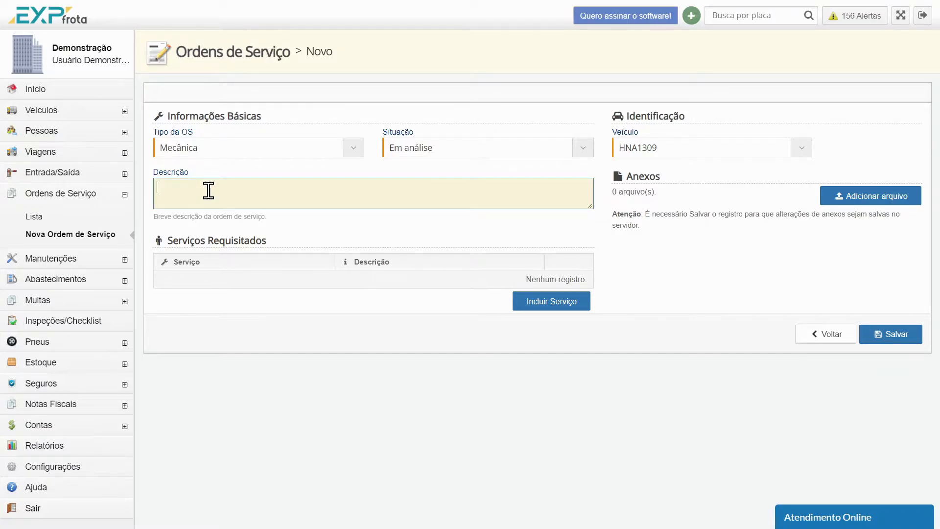
type("Barulho na suspensão")
left_click(307, 241)
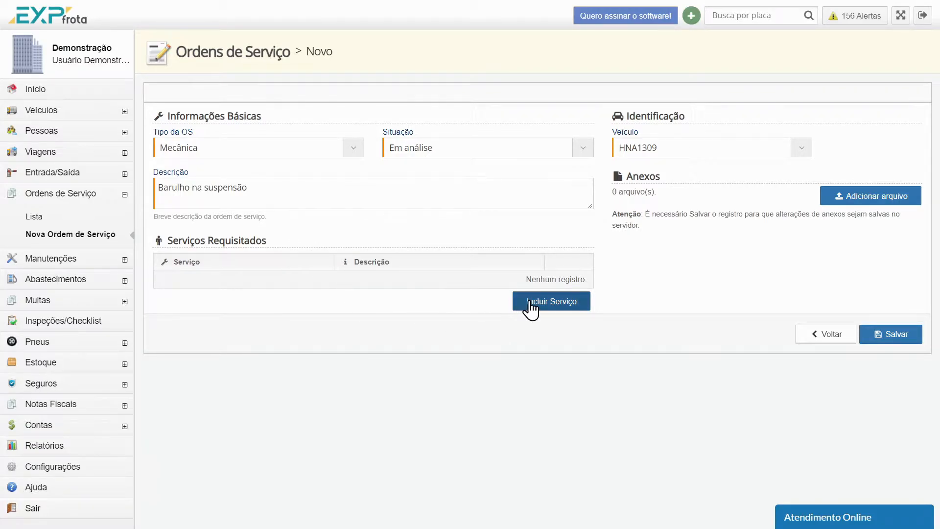
Add the requested service Revisão de suspensão with the description "Necessário revisar a suspensão do veículo"
left_click(573, 302)
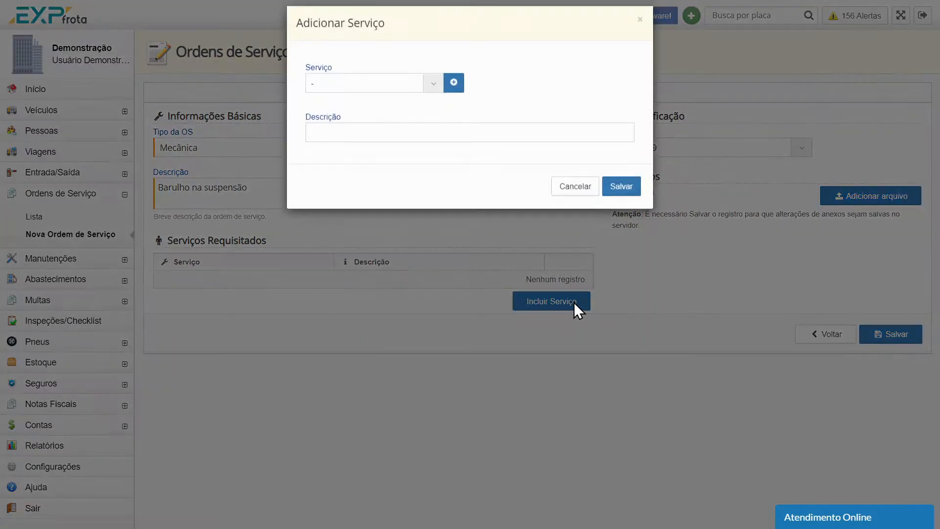
left_click(433, 91)
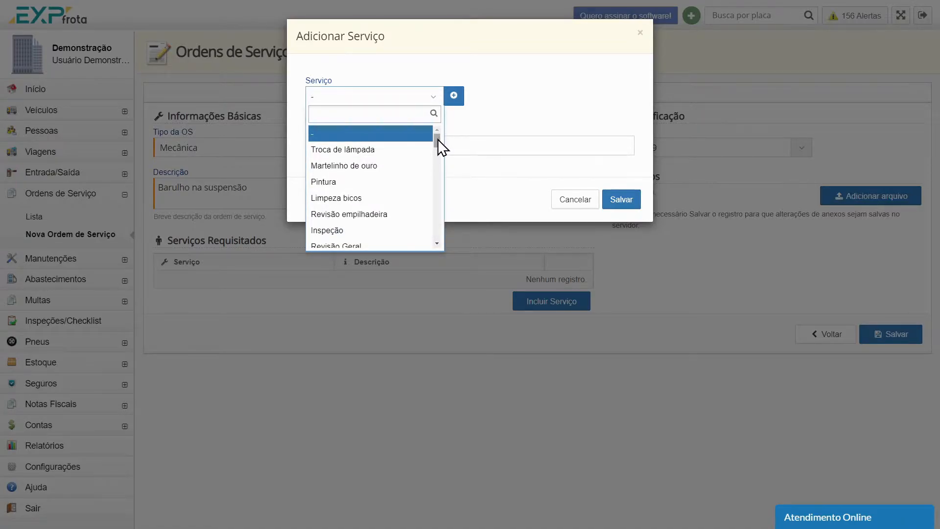
left_click(489, 122)
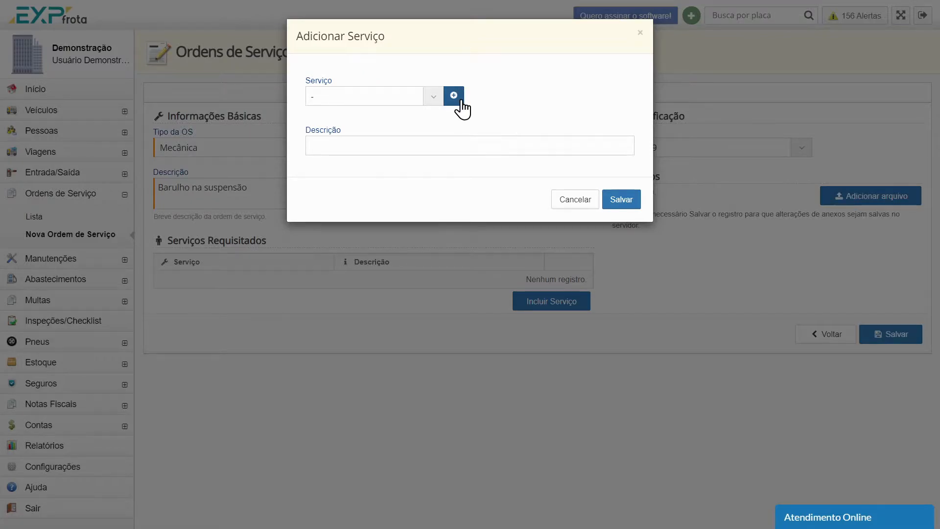
left_click(433, 98)
left_click_drag(435, 134, 437, 140)
type("revi")
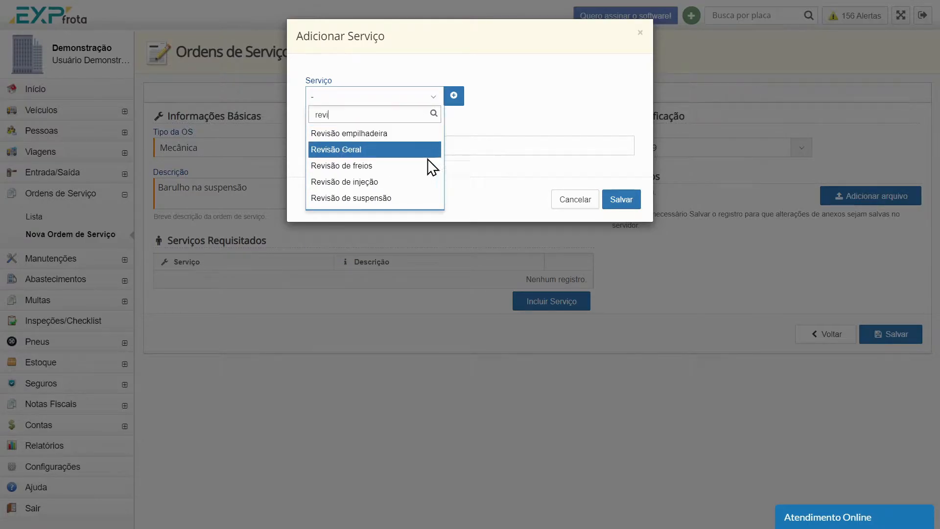
left_click(412, 197)
left_click(366, 145)
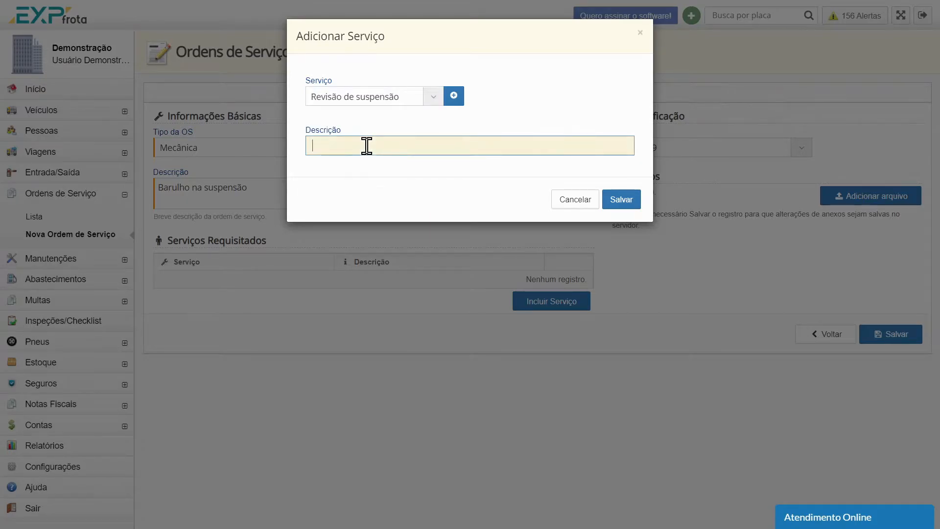
type("Necessário revisar a suspensão do veículo")
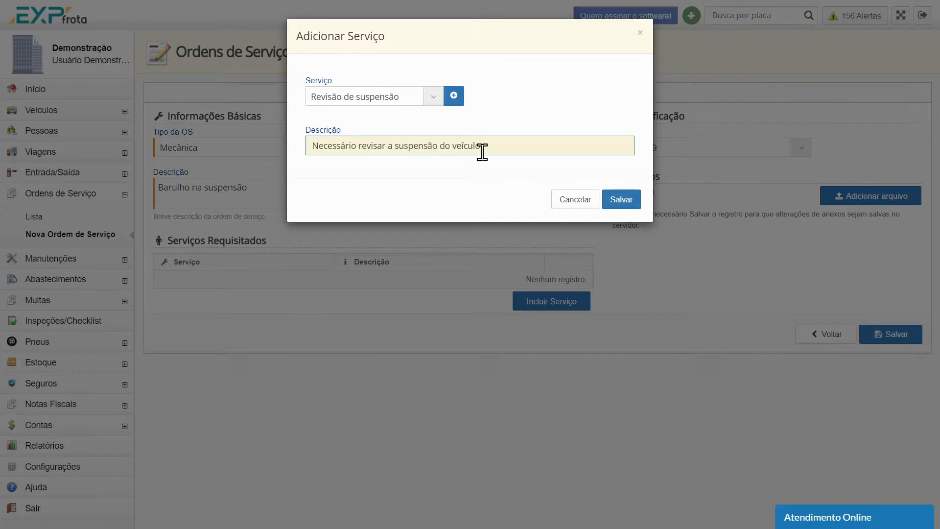
left_click(627, 201)
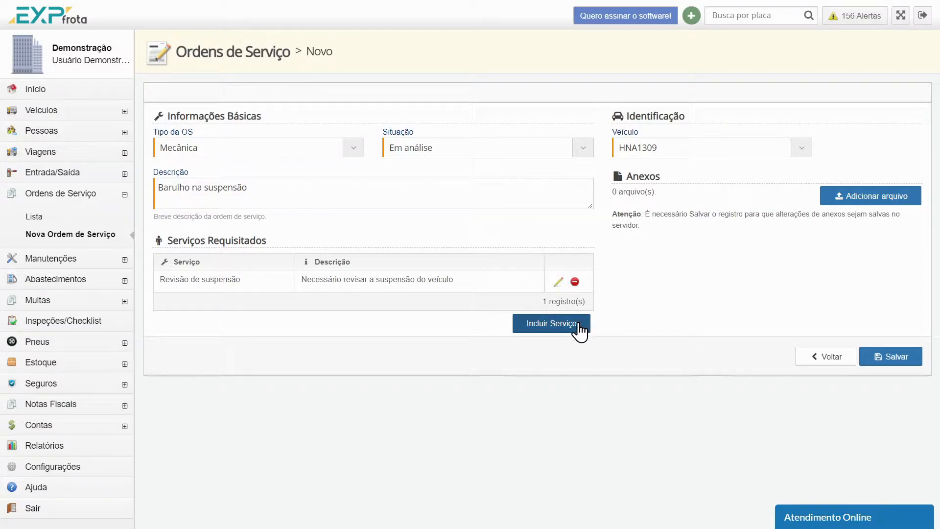
left_click(543, 325)
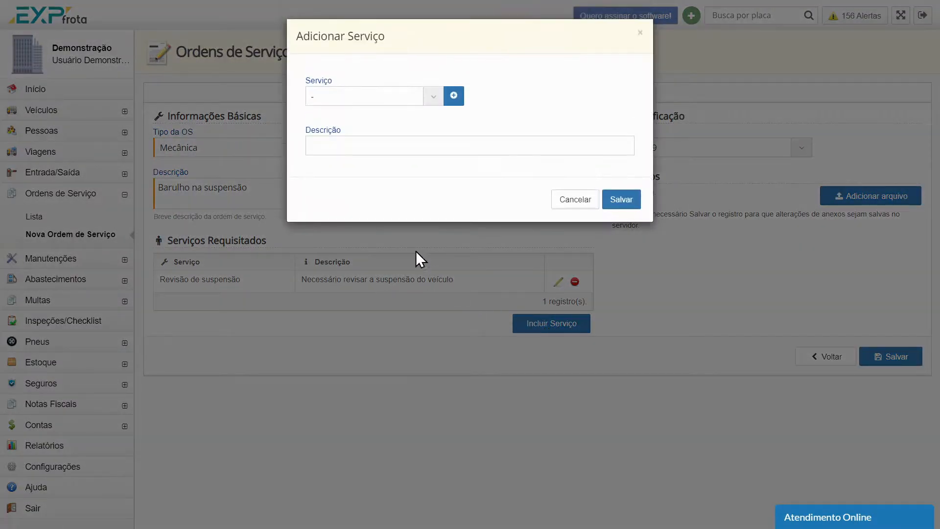
left_click(426, 96)
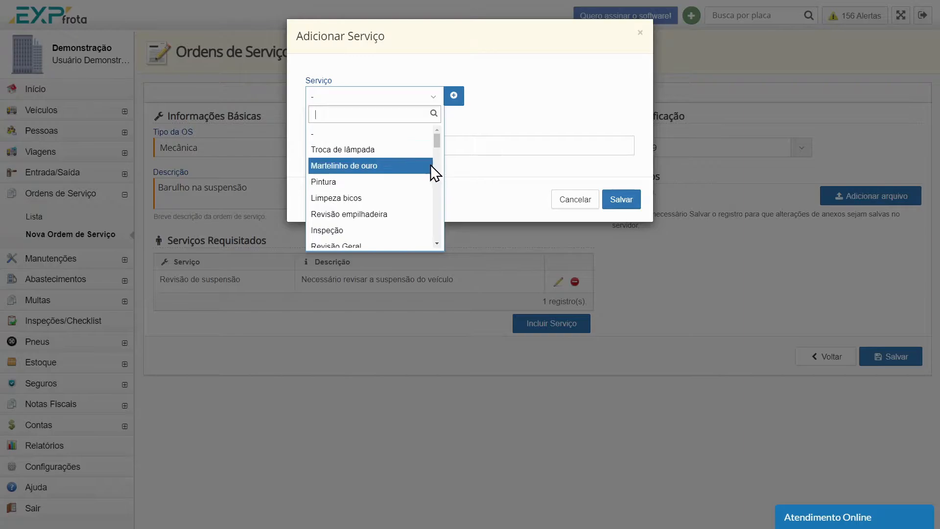
left_click_drag(436, 139, 439, 230)
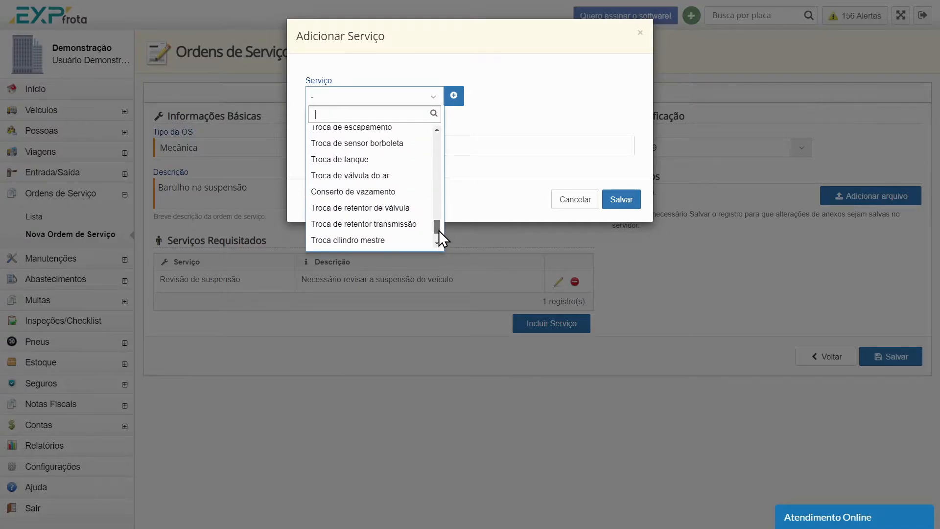
left_click(548, 204)
left_click(572, 204)
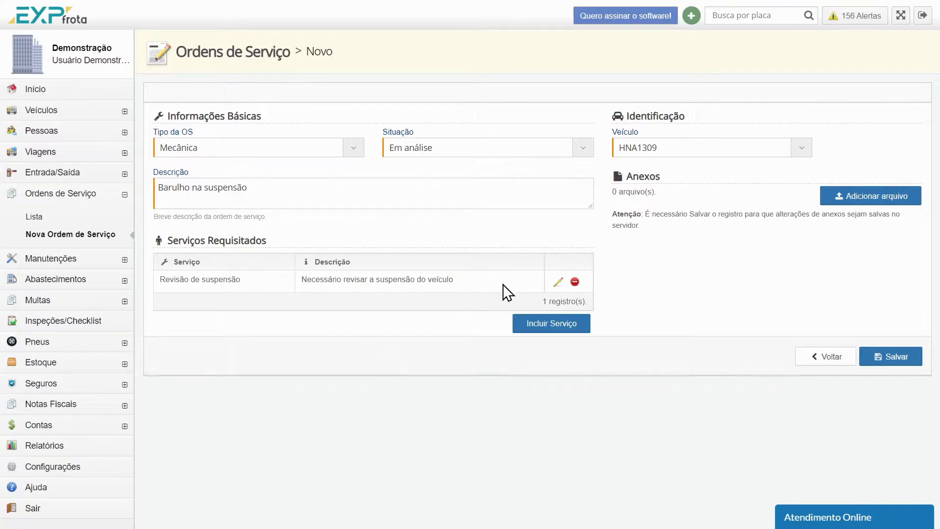
Append "lado motorista" to the description of the suspension review service and save the service order
left_click(557, 283)
left_click(541, 138)
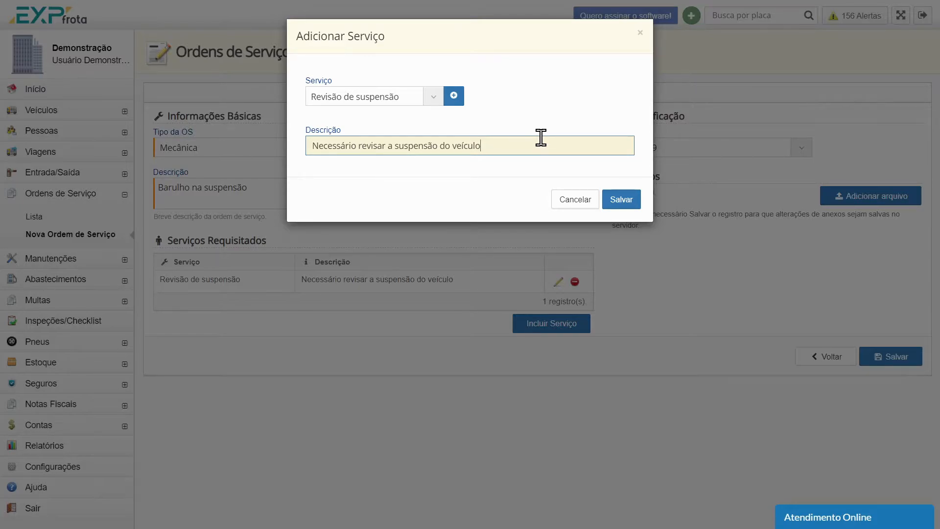
type("lado motorista")
left_click(626, 200)
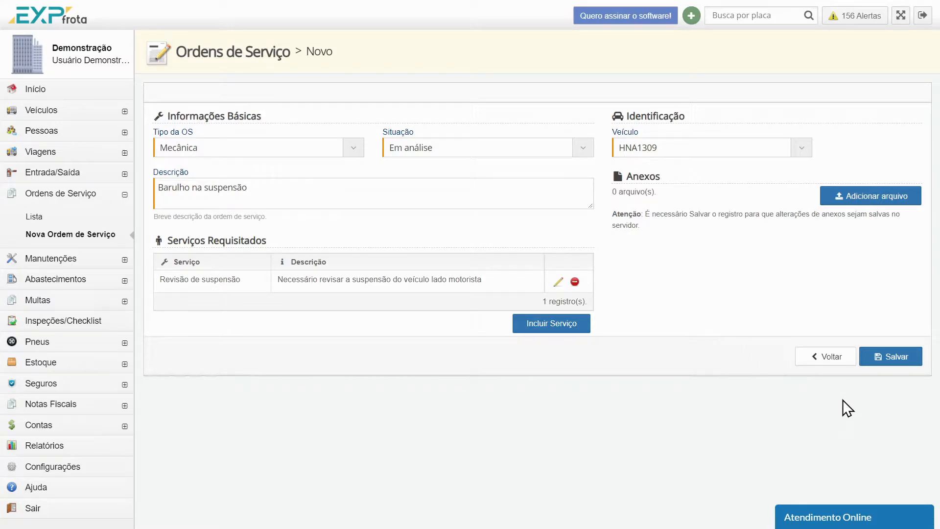
left_click(905, 359)
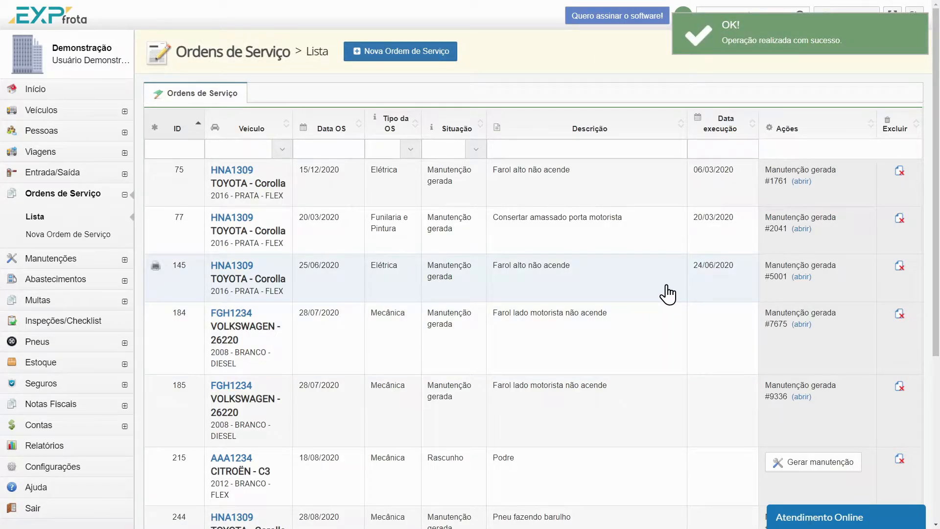
Sort the service orders by descending ID and view the print version of the "Barulho na suspensão" order without printing it
left_click(188, 135)
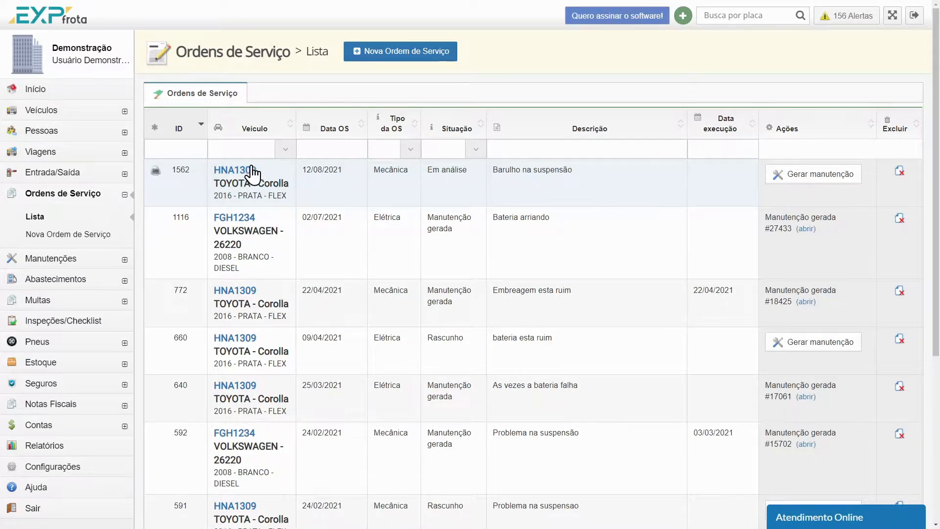
left_click(156, 181)
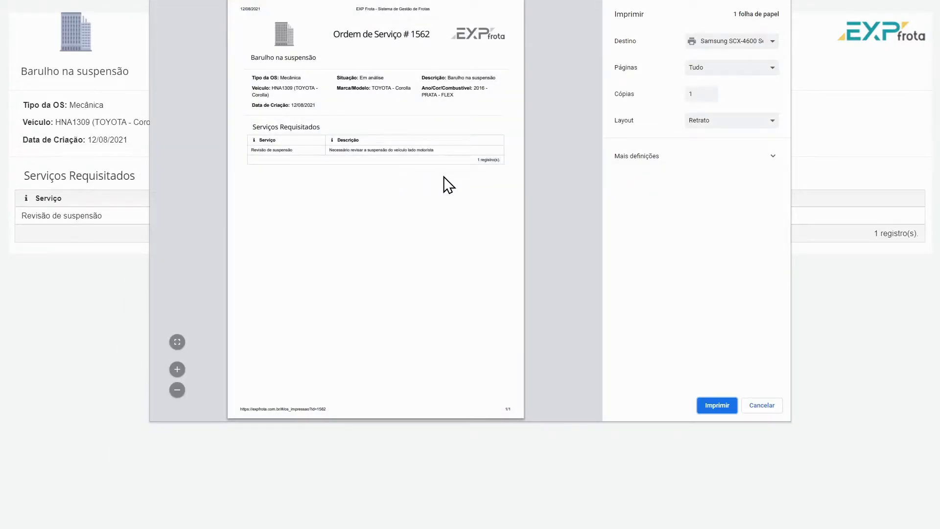
left_click(762, 408)
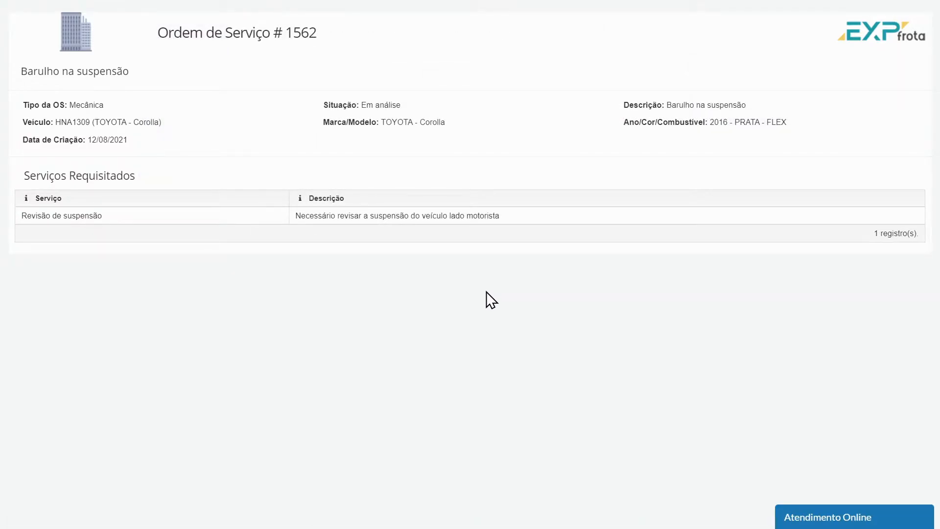
key("alt+Tab")
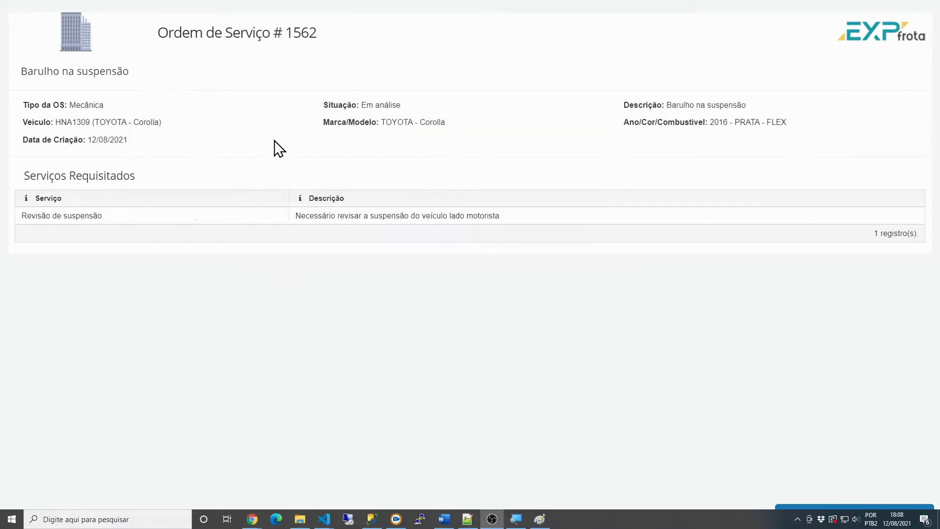
left_click(406, 261)
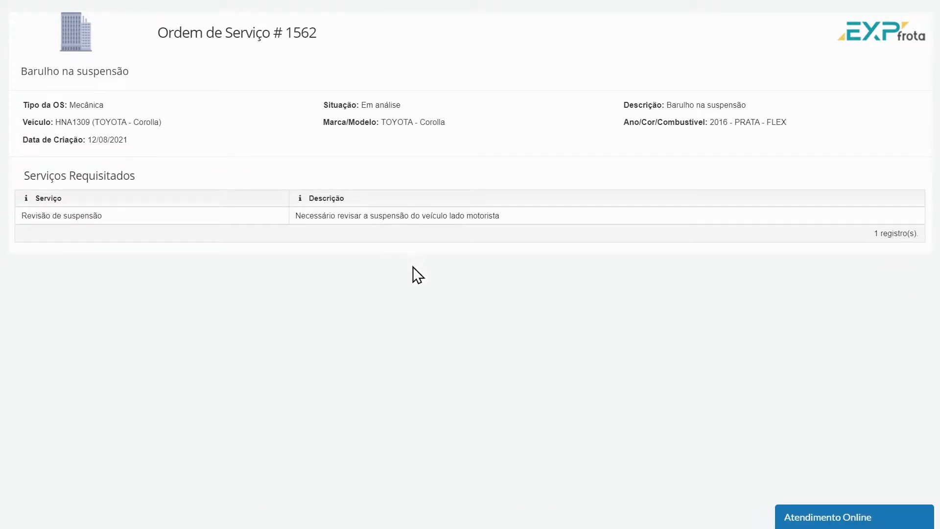
key("ctrl+Tab")
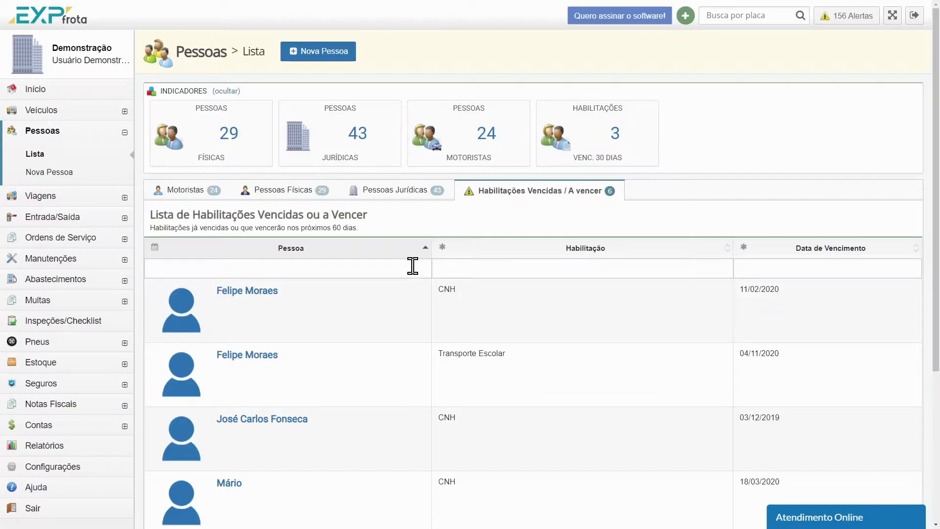
key("ctrl+Tab")
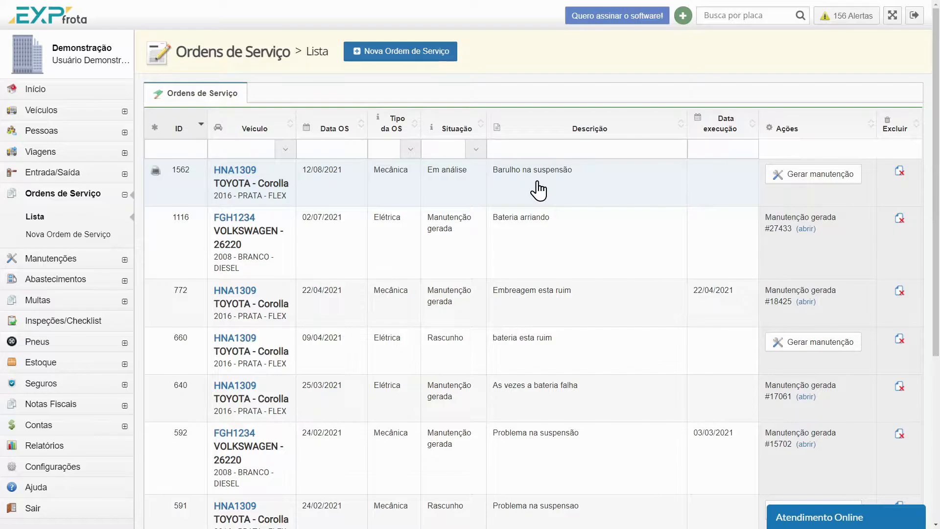
Generate the maintenance record from the "Barulho na suspensão" order and set its situation to Realizada
left_click(826, 184)
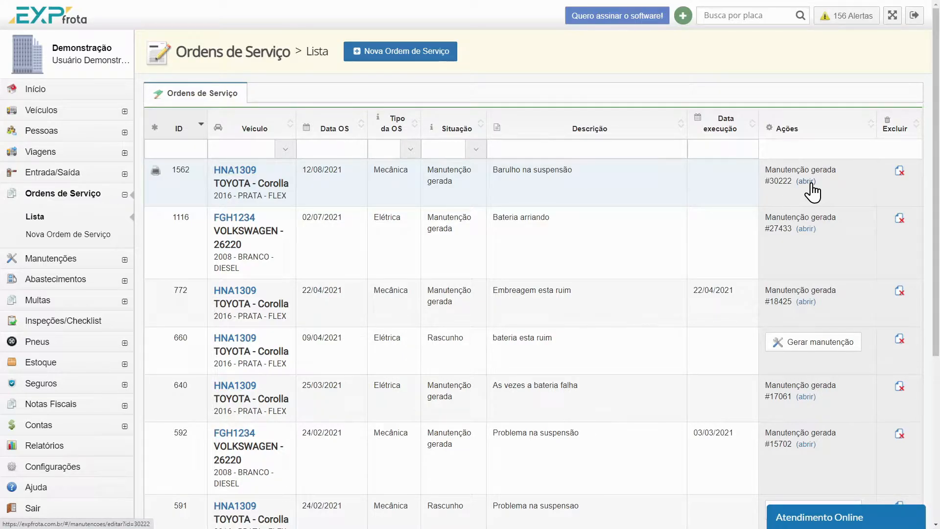
left_click(808, 182)
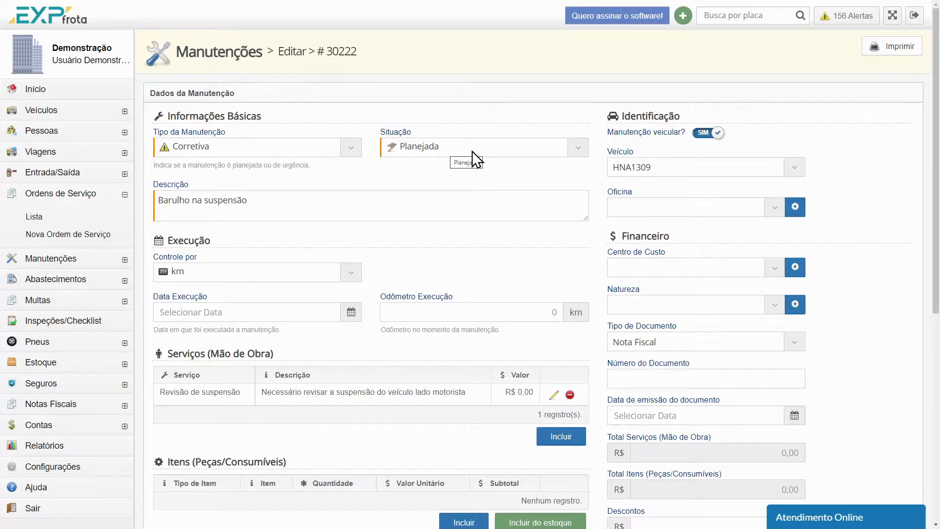
left_click(580, 145)
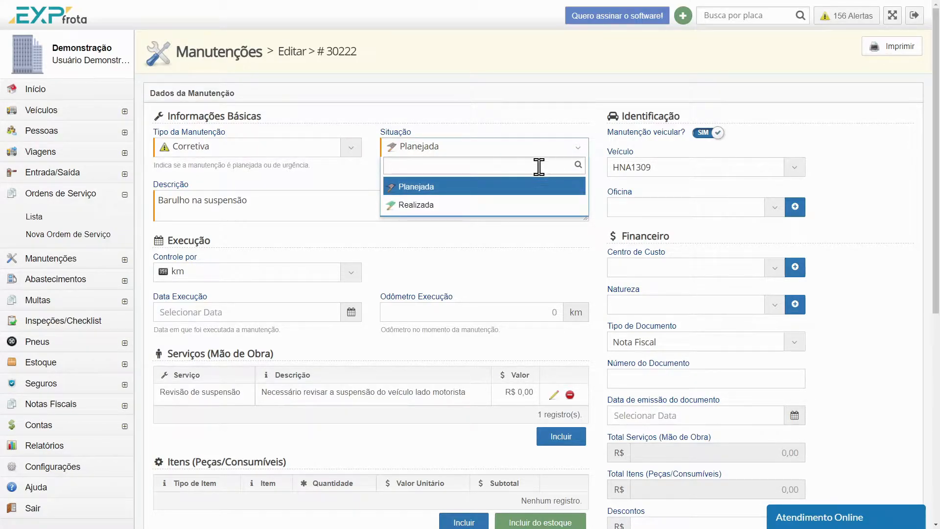
left_click(452, 204)
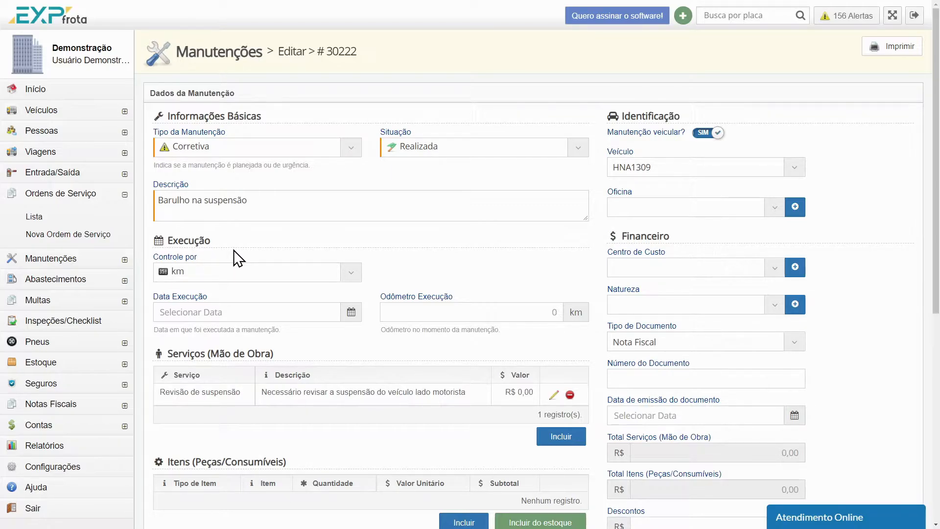
Keep the execution control in km and set the execution date to 12/08/2021 and the execution odometer to 250.000 km
left_click(353, 272)
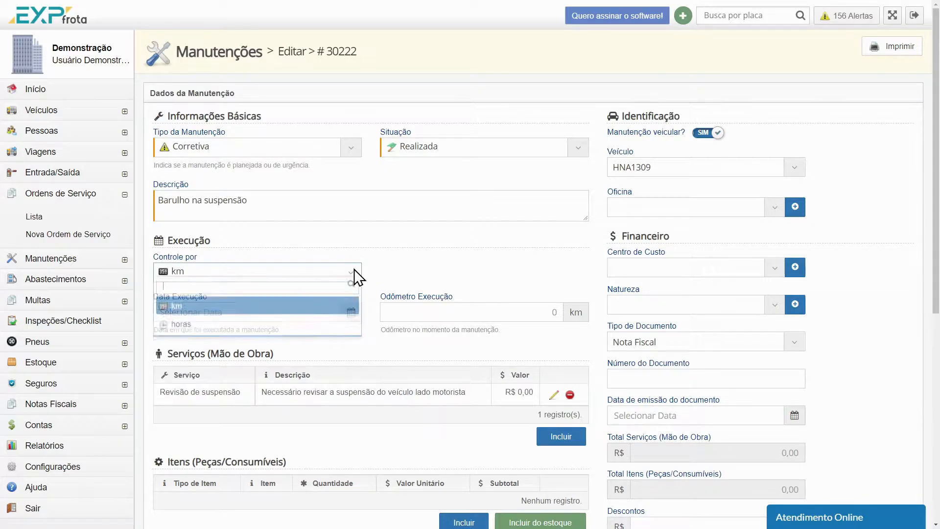
left_click(436, 267)
left_click(281, 311)
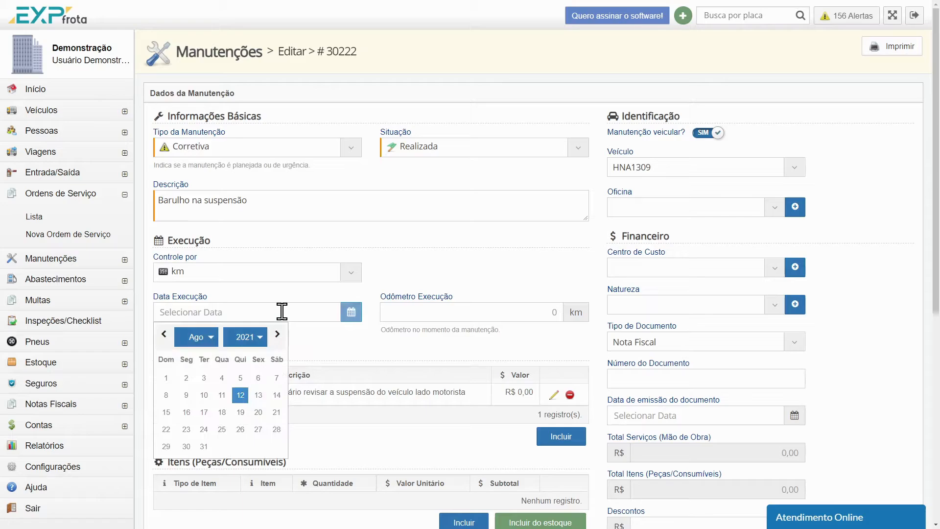
left_click(240, 396)
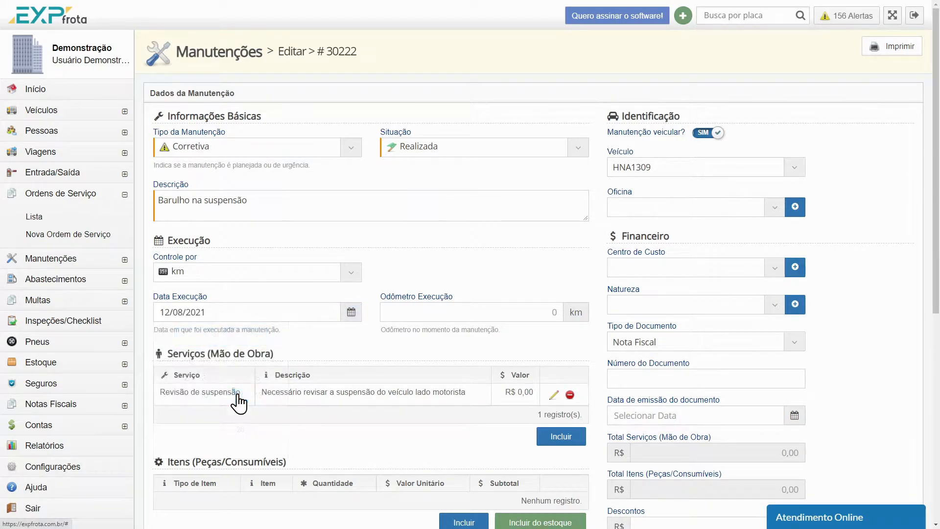
left_click(512, 313)
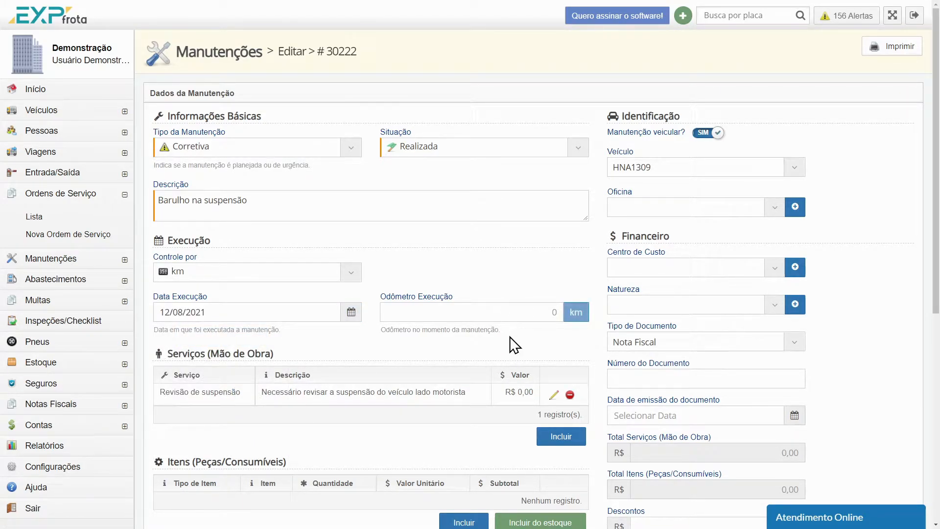
type("2500000")
Set the value of the Revisão de suspensão service to R$ 25,00 and save it
scroll(443, 214, "down", 2)
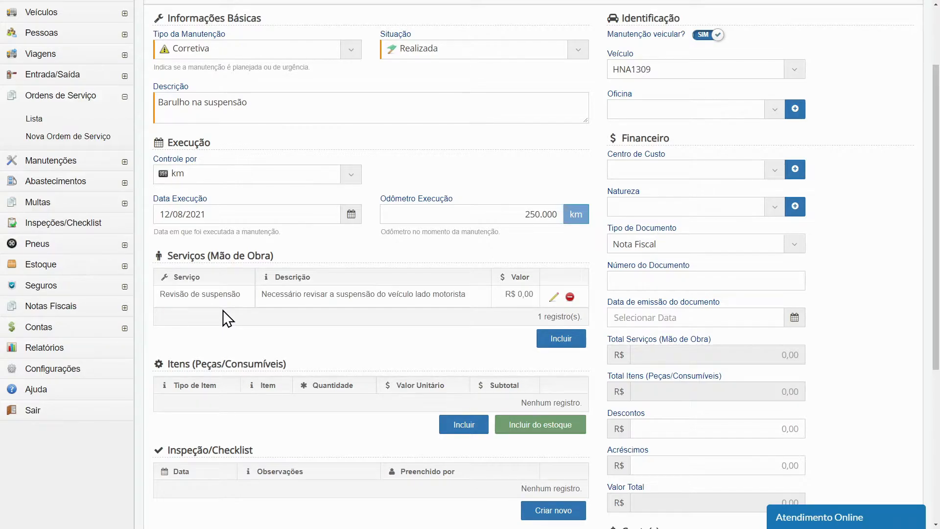
left_click(554, 298)
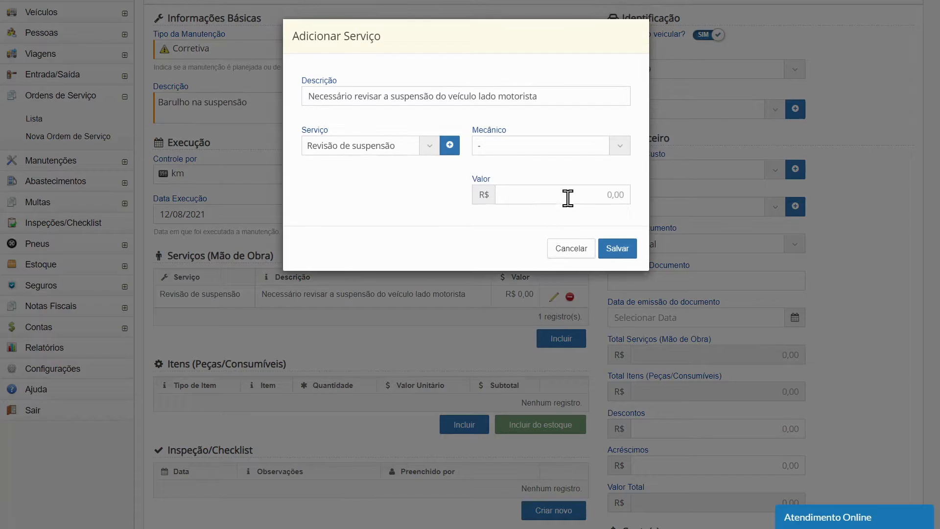
type("2500")
left_click(615, 252)
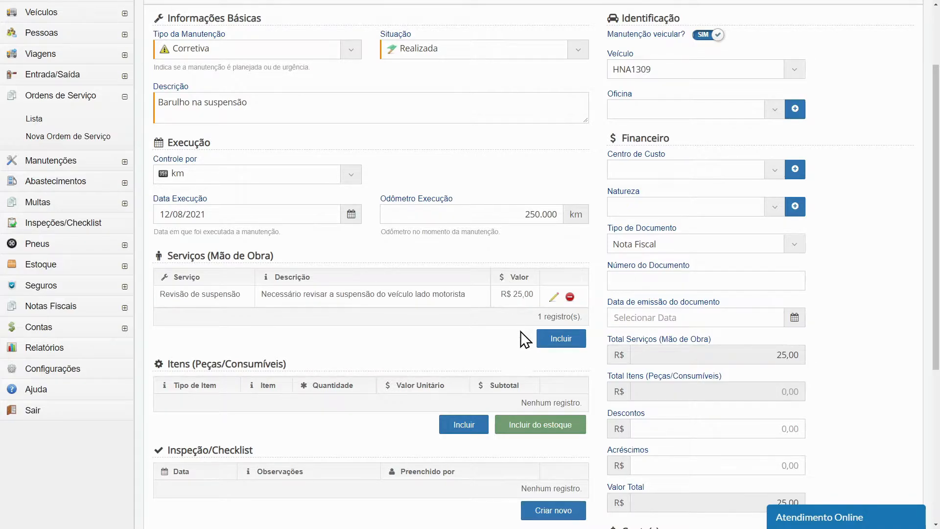
Add the service Troca de disco de freio with the description "Troca dos discos de freio" and a value of R$ 50,00
left_click(552, 345)
left_click(426, 96)
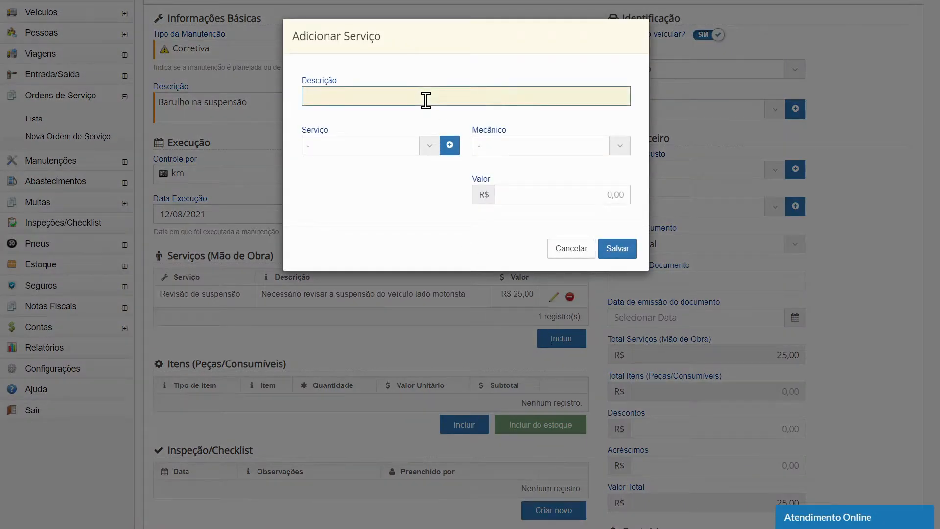
type("Troca dos disco s de freio")
left_click(428, 140)
type("fr")
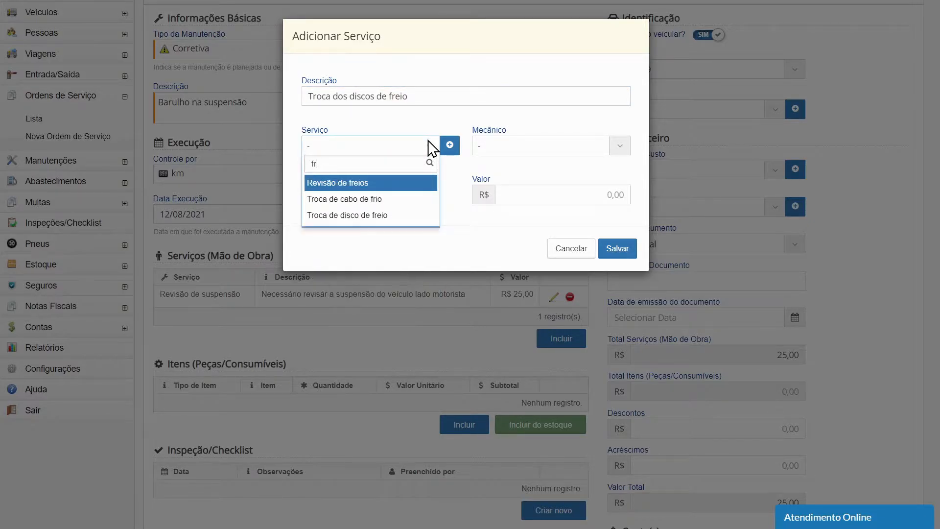
left_click(363, 216)
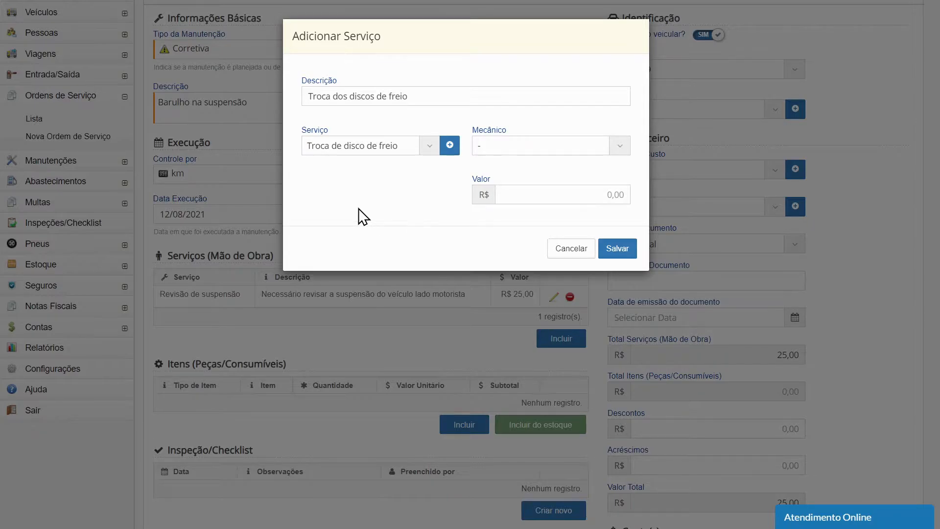
left_click(596, 198)
type("5,00")
left_click(615, 248)
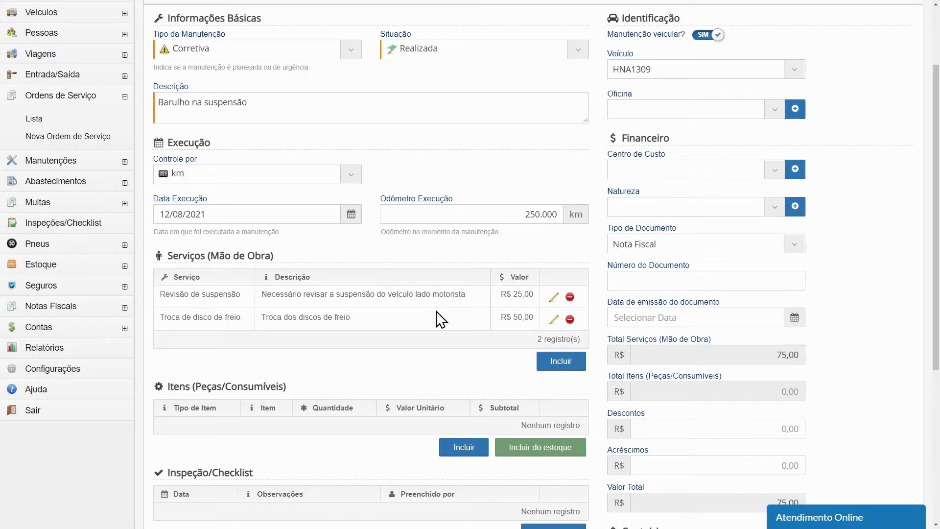
Add a part of type Disco de freio with quantity 2 and a unit value of R$ 40,00
scroll(472, 259, "down", 4)
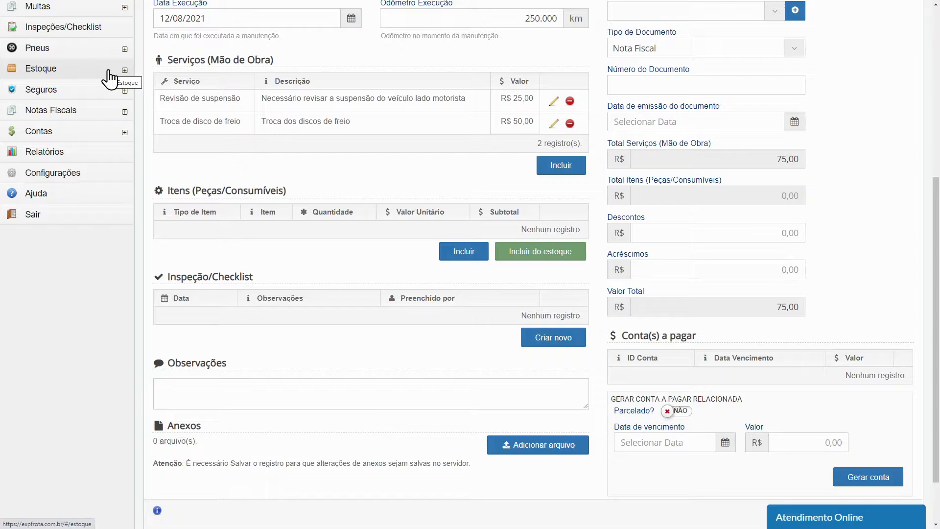
left_click(474, 254)
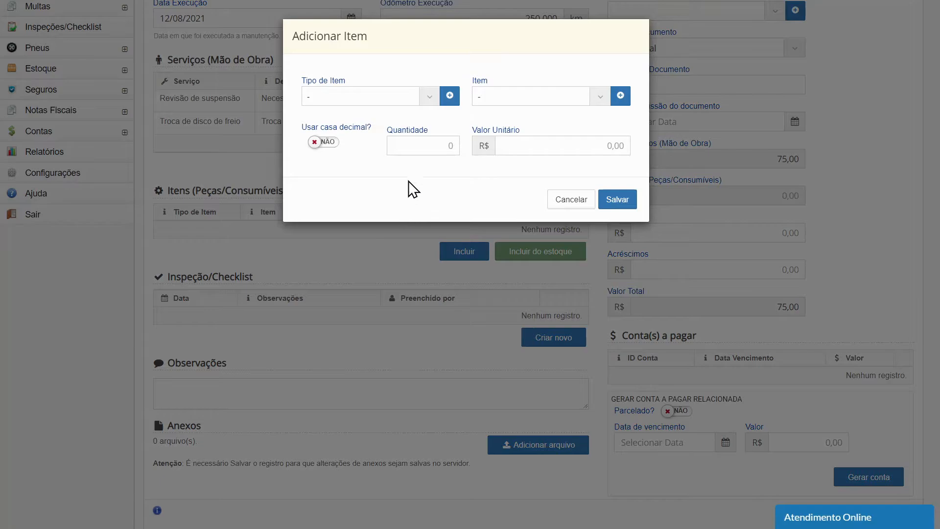
left_click(426, 92)
type("fri")
key("BackSpace")
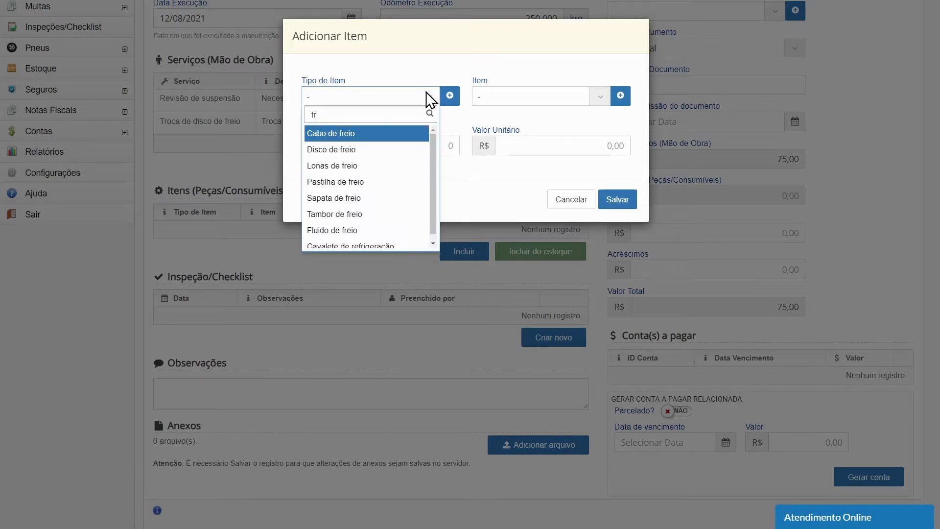
type("r")
key("BackSpace")
type("e")
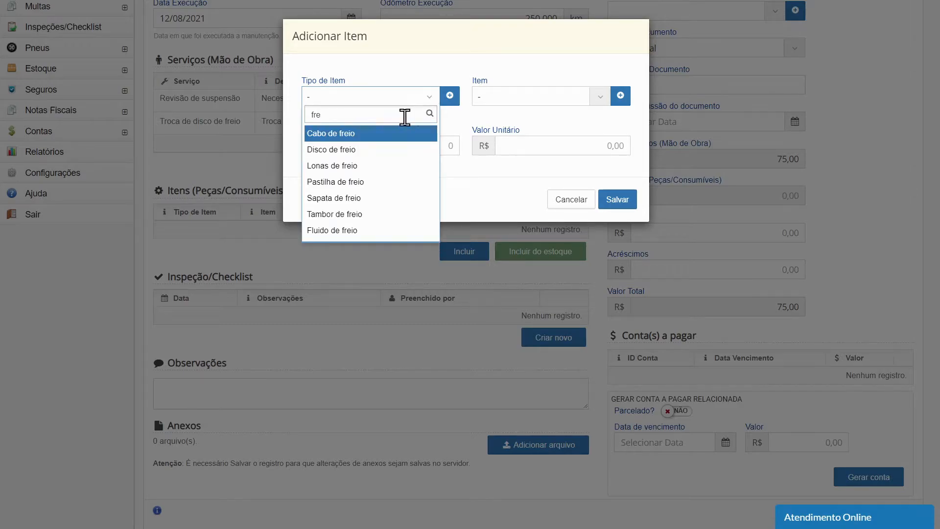
left_click(386, 148)
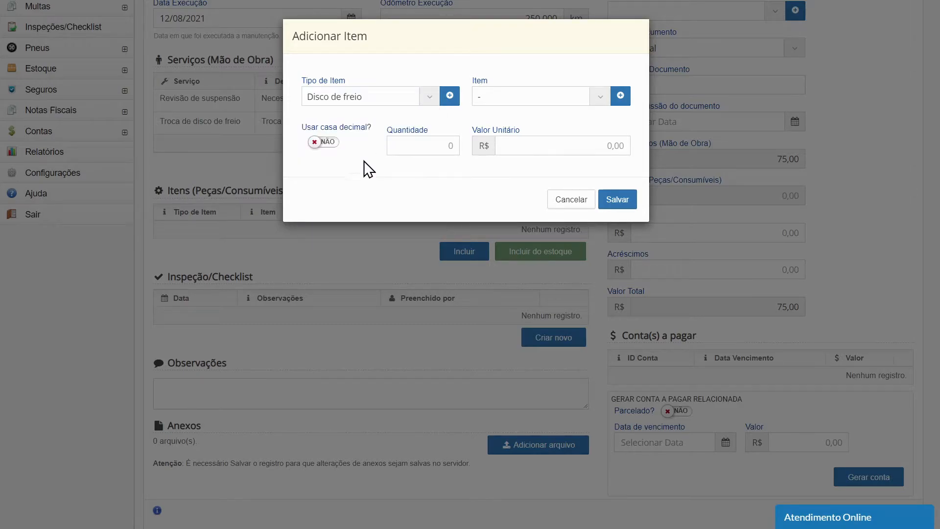
left_click(429, 145)
type("24000")
left_click(614, 201)
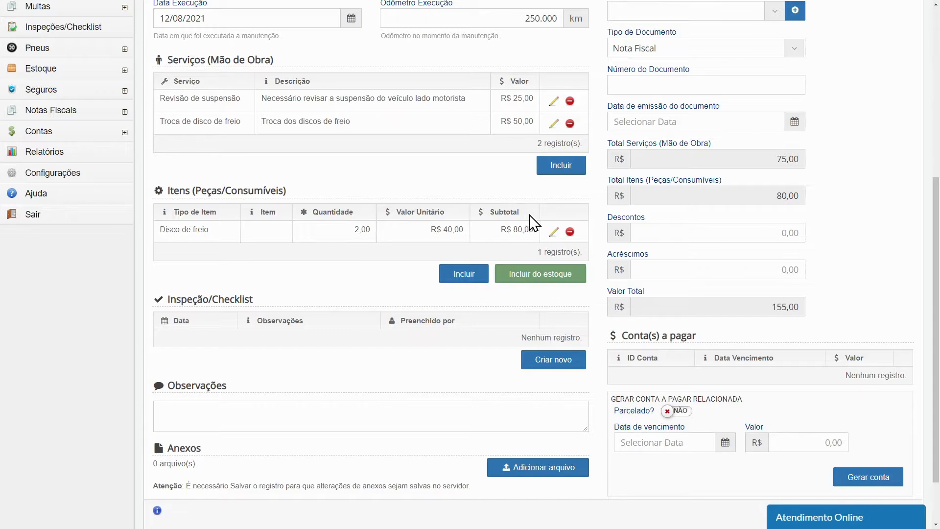
Add a part of type Pivô de suspensão with quantity 1 and a unit value of R$ 60,00
left_click(474, 278)
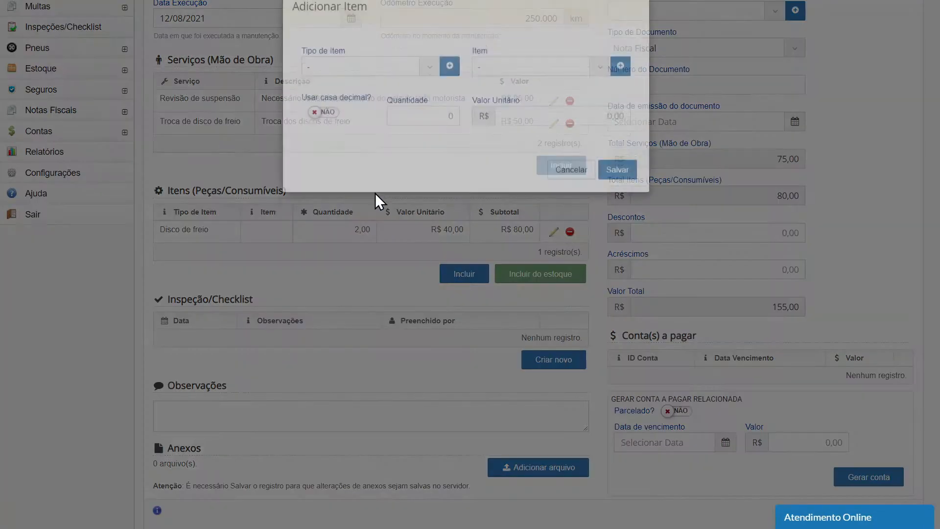
left_click(427, 97)
type("sus")
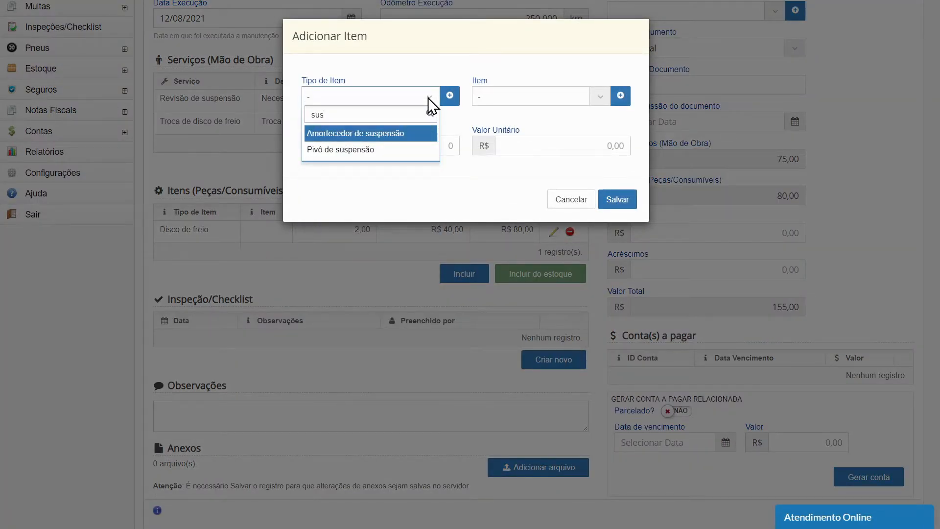
left_click(384, 149)
left_click(419, 145)
type("1")
left_click(564, 147)
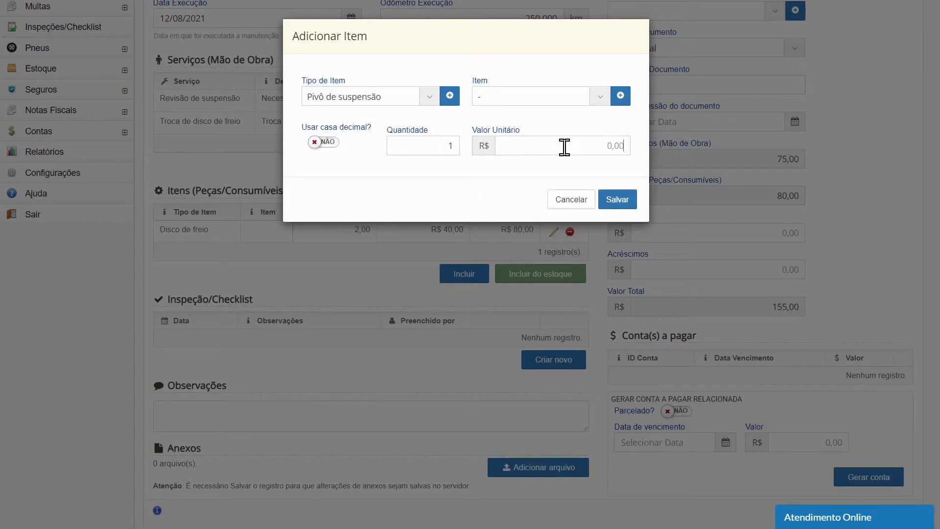
type("60,00")
left_click(618, 200)
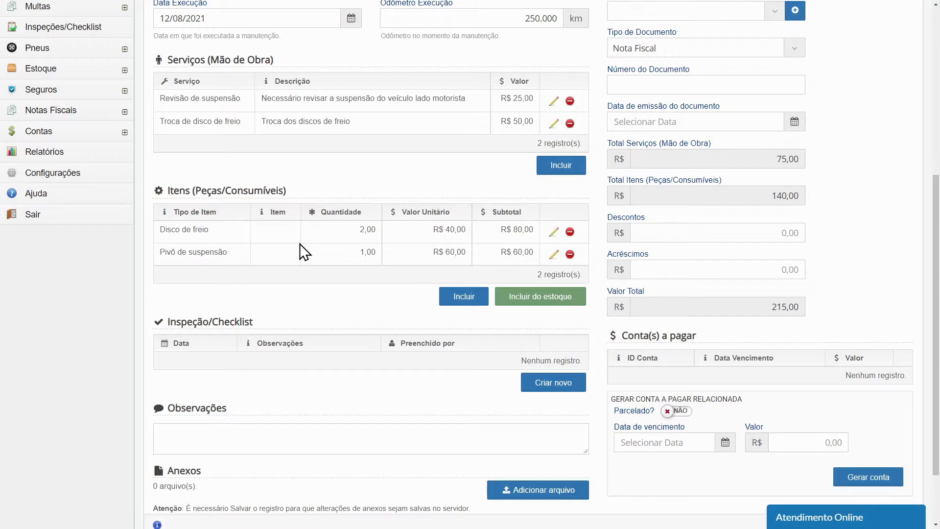
Include 2 units of the Lâmpada H11 item from stock in the maintenance parts
left_click(570, 300)
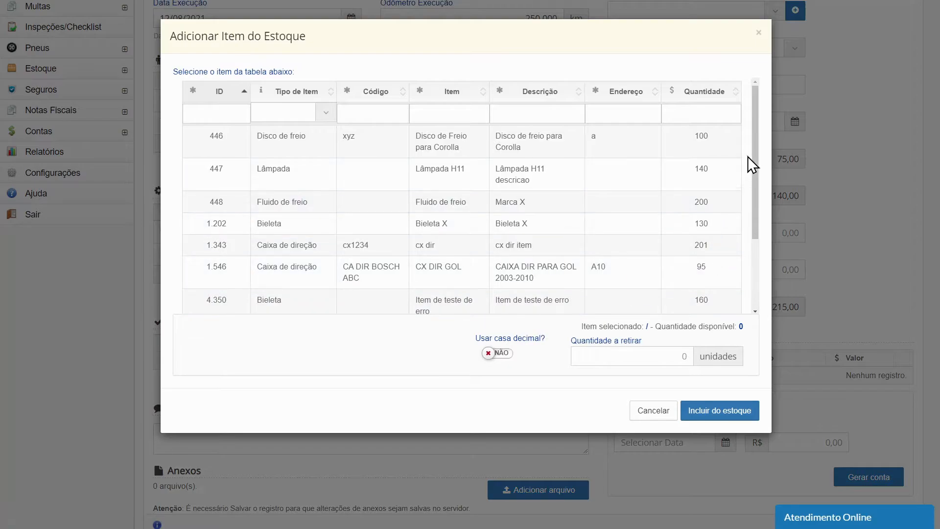
mouse_move(759, 152)
left_mouse_down()
mouse_move(745, 210)
mouse_move(750, 162)
left_mouse_up()
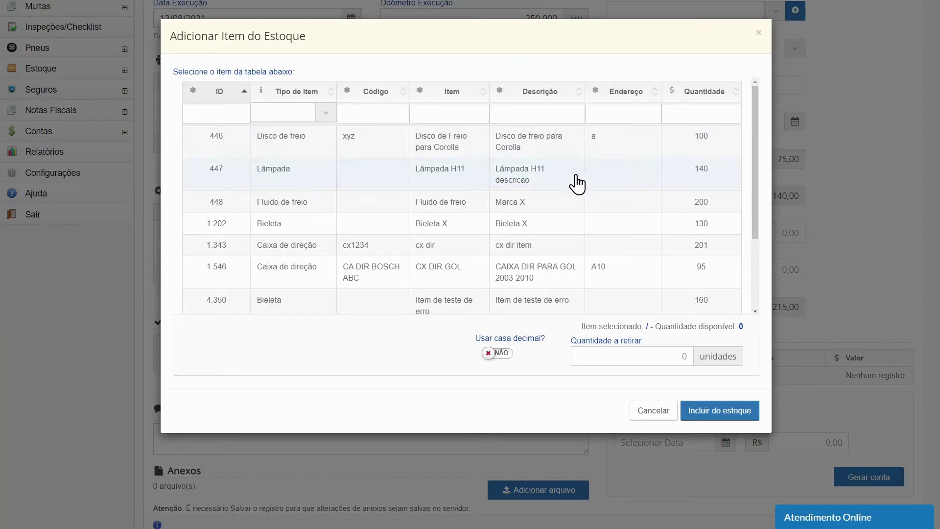
left_click(495, 182)
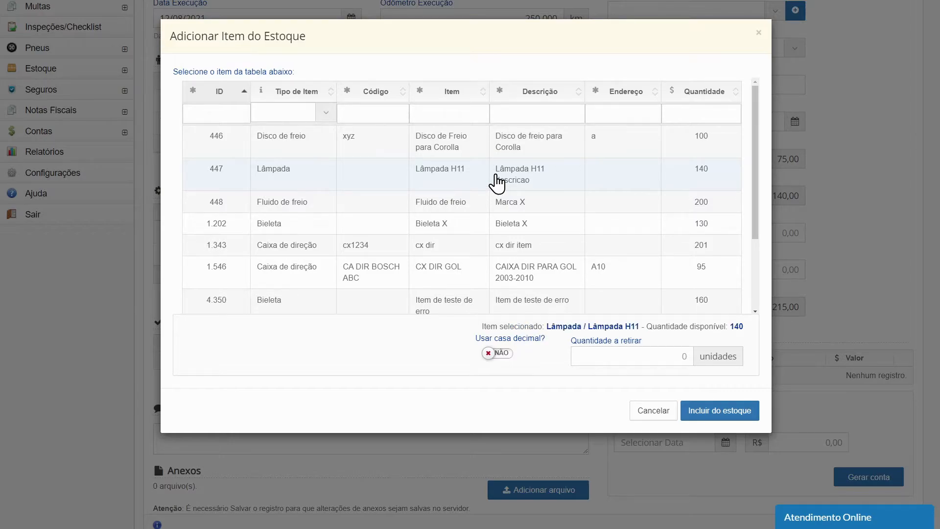
left_click(656, 353)
type("2")
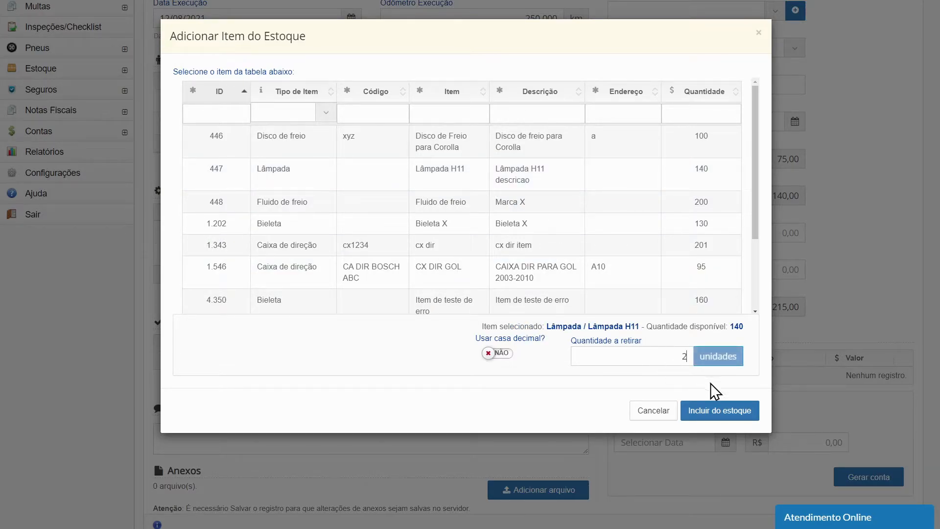
left_click(722, 411)
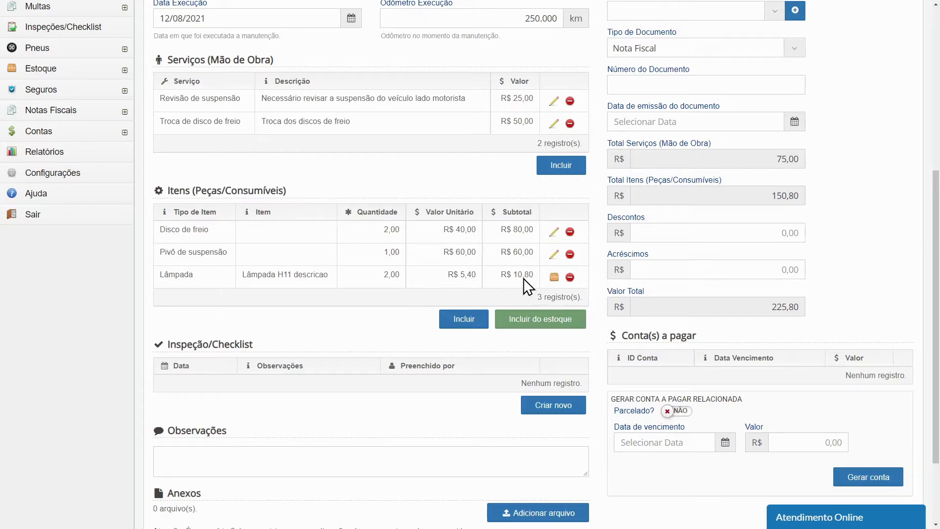
left_click(474, 277)
Create and save a checklist marking the car's left-side doors as Riscado, the left rear wheel as Quebrado and the rear window as Amassado
scroll(577, 395, "down", 2)
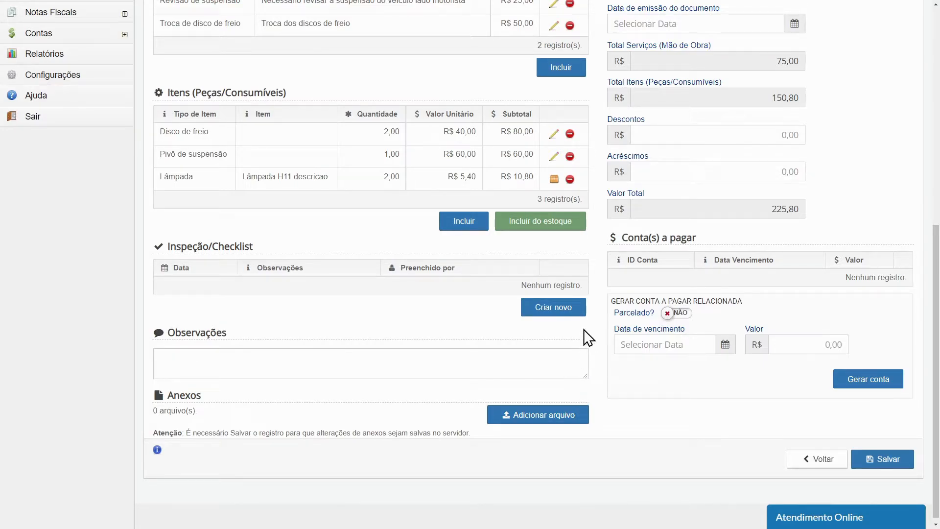
left_click(572, 313)
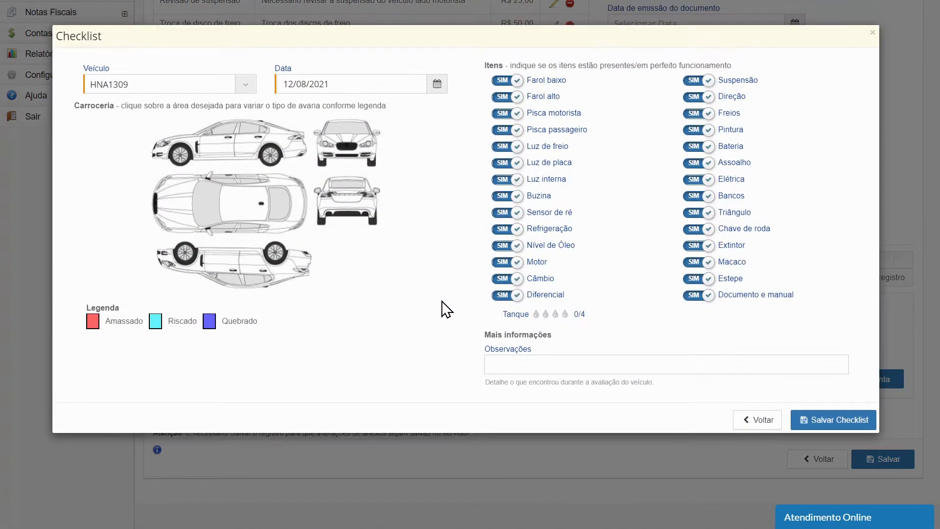
left_click(226, 148)
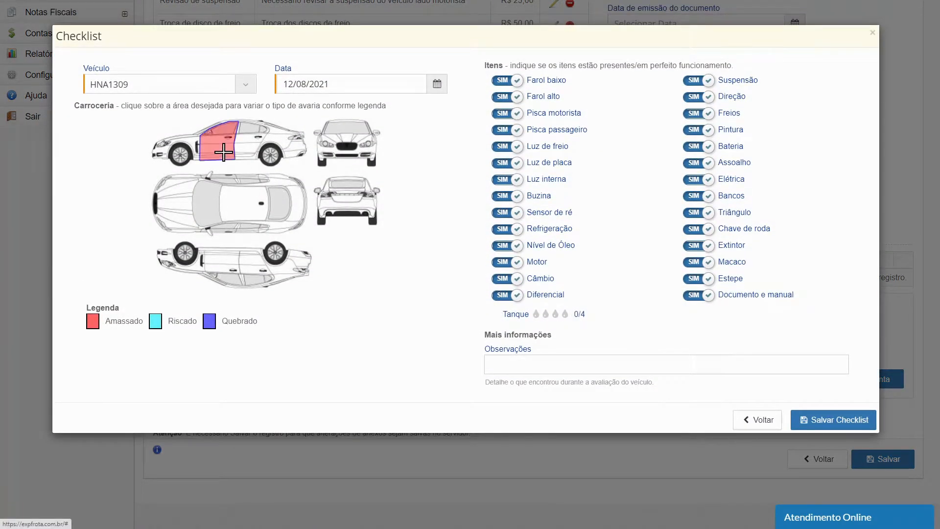
left_click(227, 148)
left_click(247, 149)
left_click(247, 149)
left_click(270, 155)
left_click(270, 154)
left_click(270, 155)
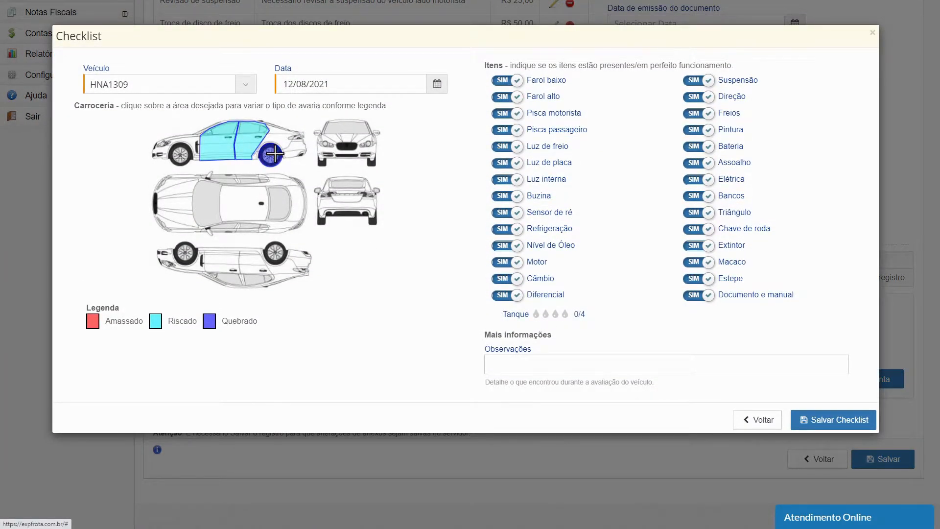
left_click(278, 203)
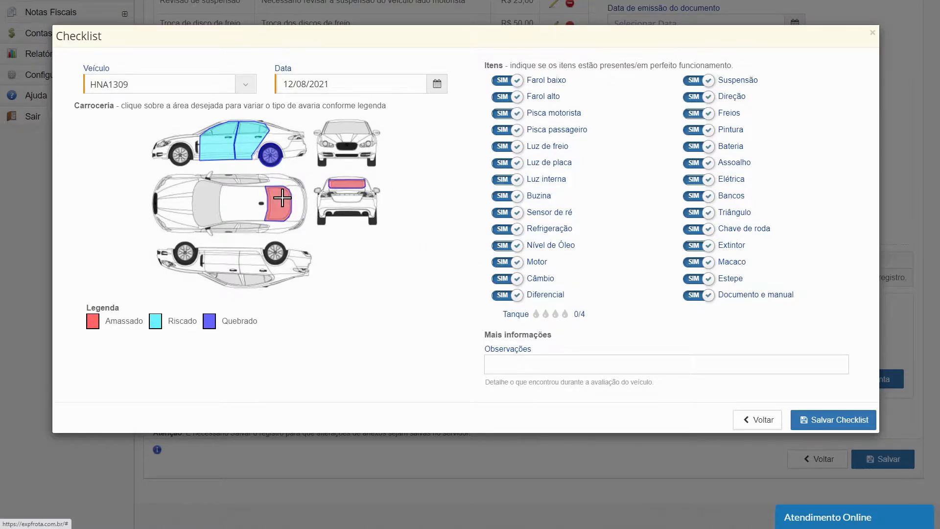
left_click(686, 360)
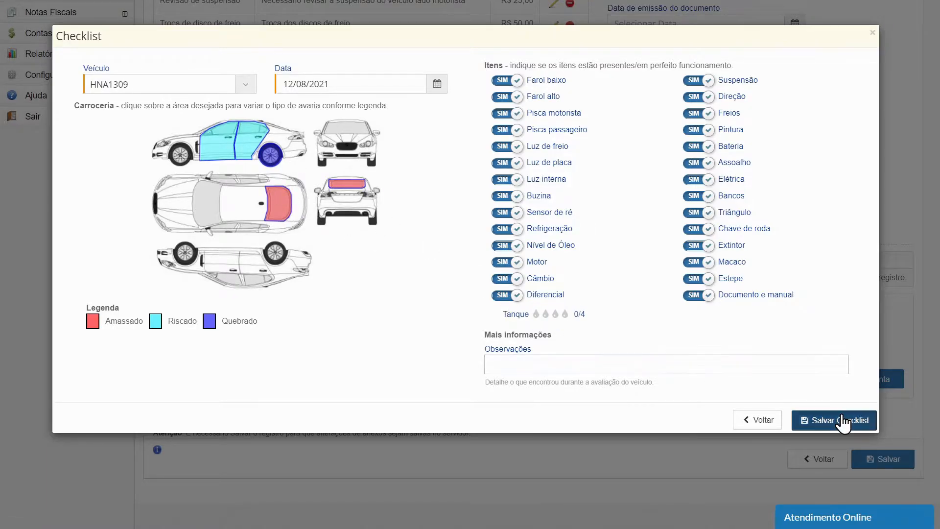
left_click(795, 420)
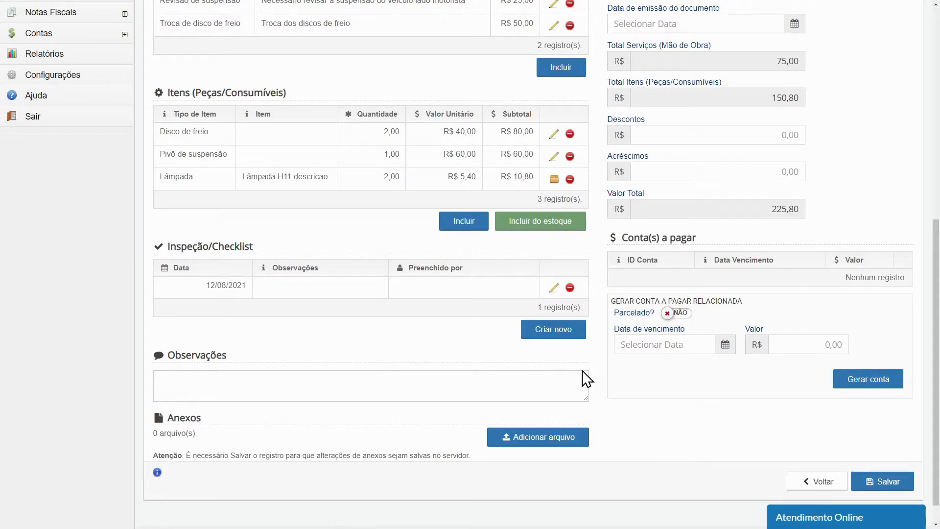
Create and save another checklist marking the hood and right front door as Riscado and the windshield and roof as Amassado
left_click(571, 338)
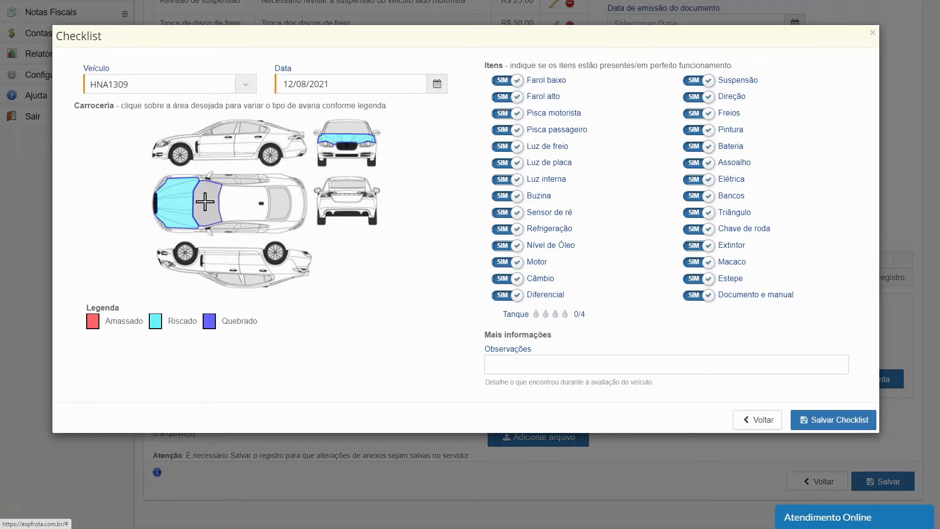
left_click(204, 201)
left_click(245, 204)
left_click(224, 267)
left_click(225, 267)
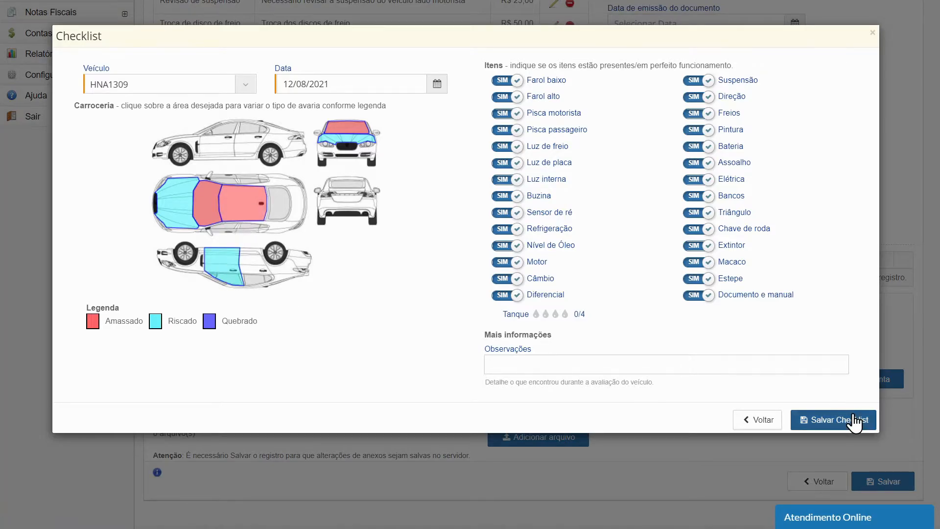
left_click(855, 421)
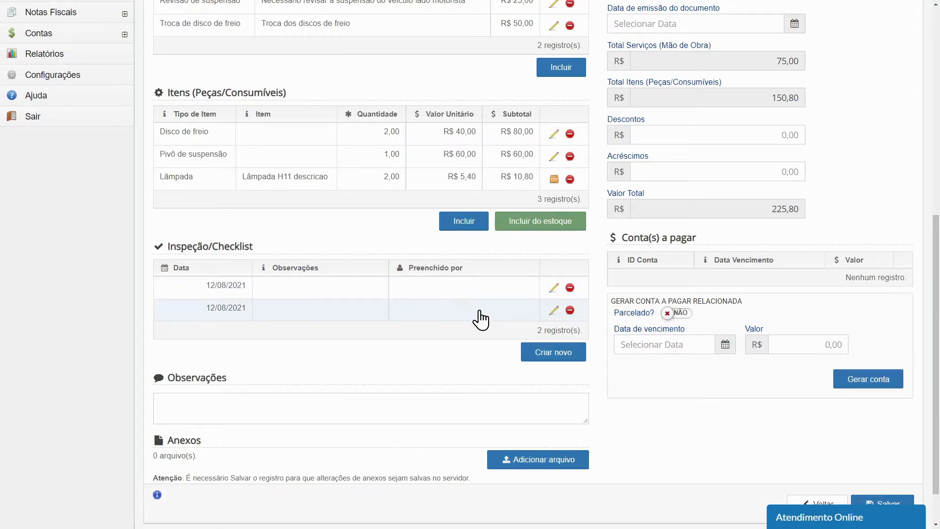
Add the observation "Veículo voltou com um amassado" to the second inspection checklist and save it
left_click(557, 313)
left_click(622, 365)
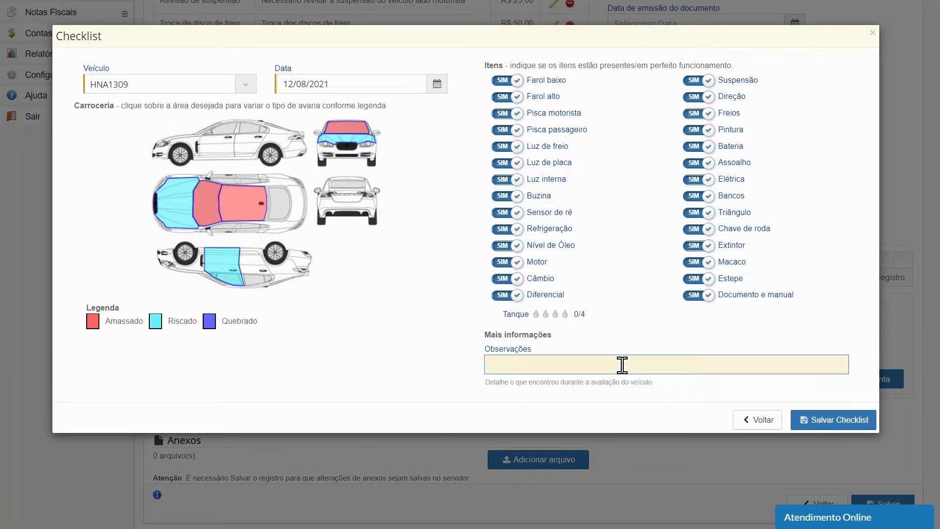
type("Veículo voltou com um amassad")
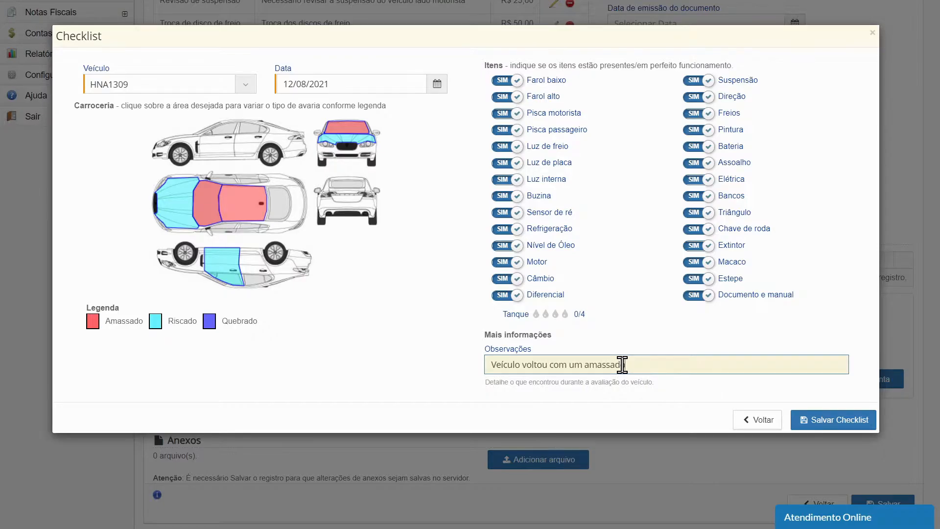
type("o")
left_click(860, 420)
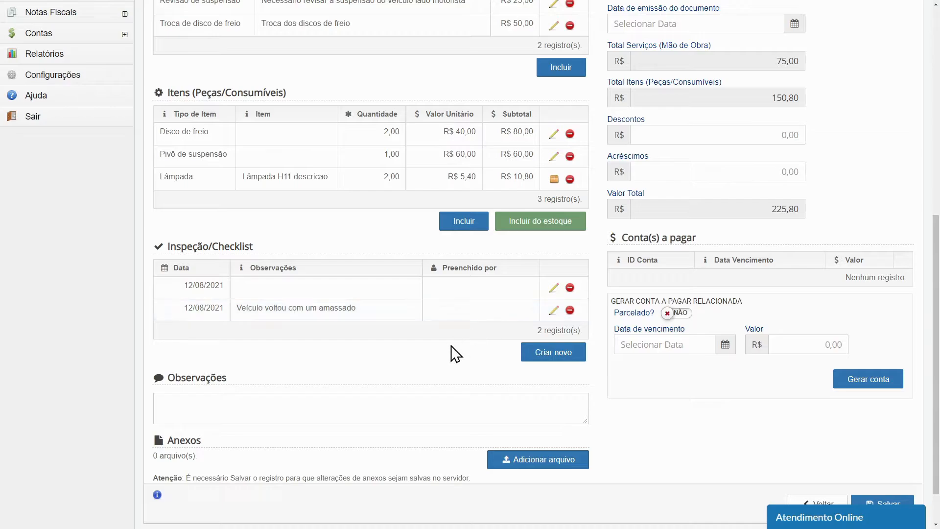
Enter the maintenance observation "Além da revisão da suspensão foram trocados discos de freio e lâmpadas."
left_click(248, 405)
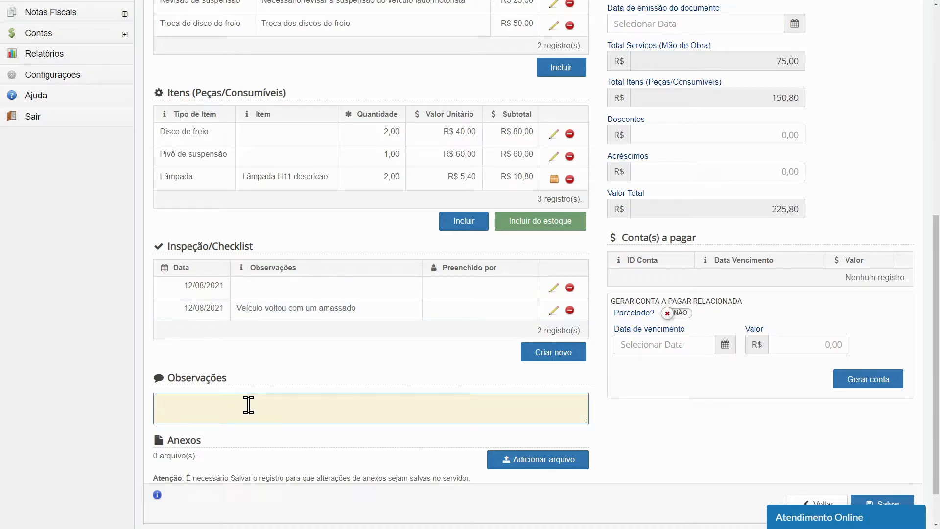
scroll(249, 406, "down", 1)
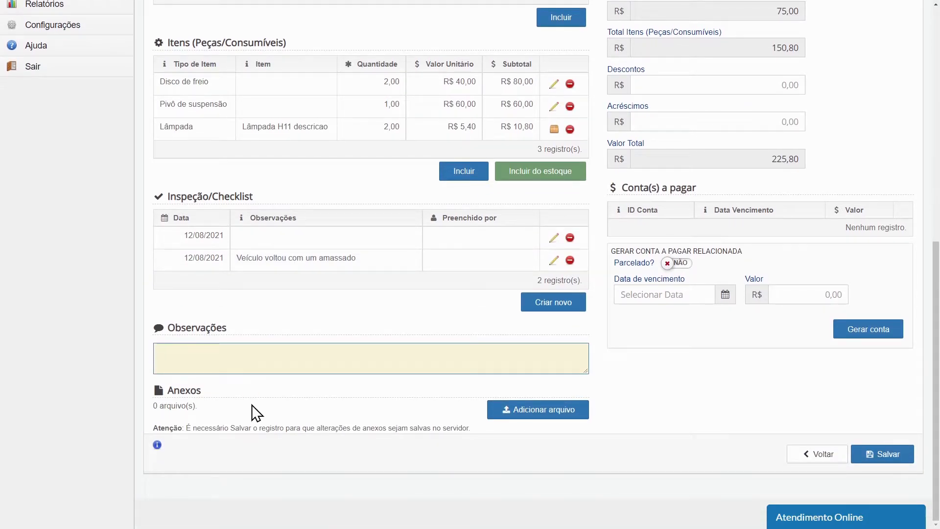
type("Além da revisão da suspensão foram trocados discos de freio e lâmpadas.")
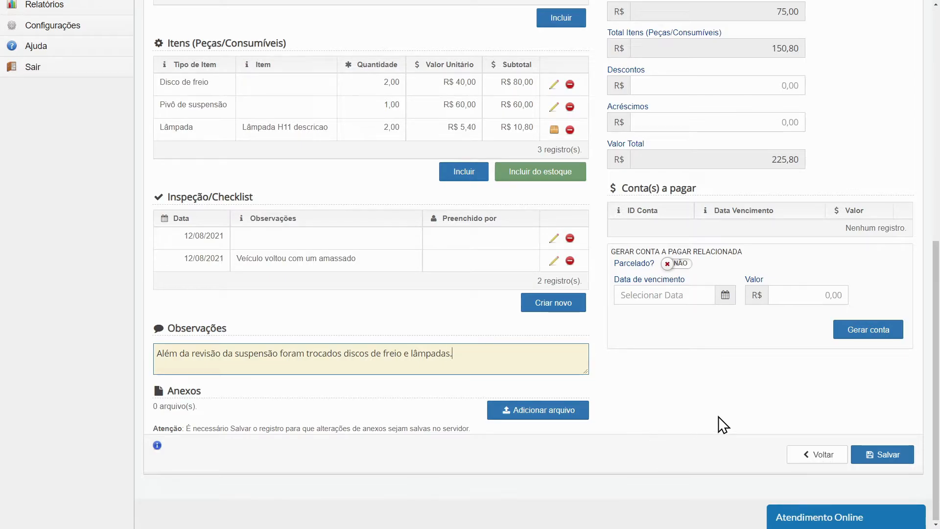
Set the maintenance workshop to Dilcar and its cost centre to Frota
left_click_drag(935, 455, 936, 214)
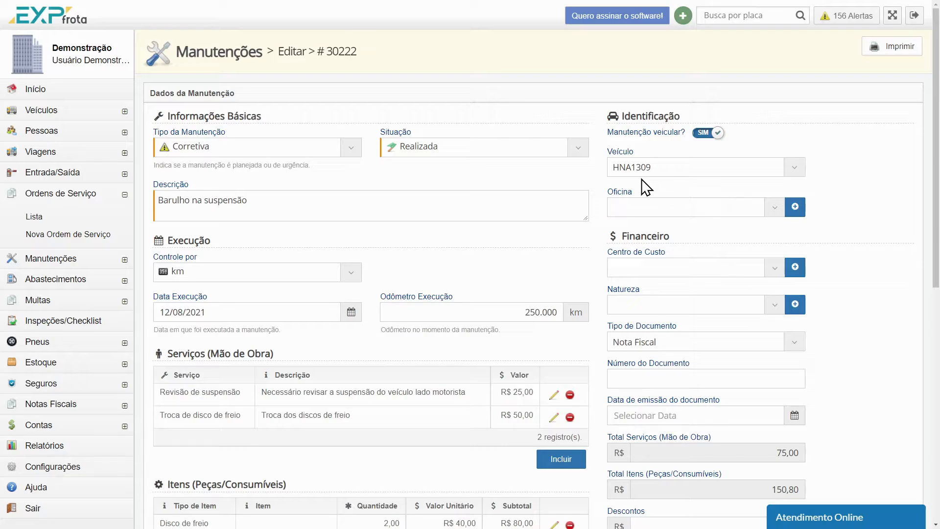
left_click(774, 203)
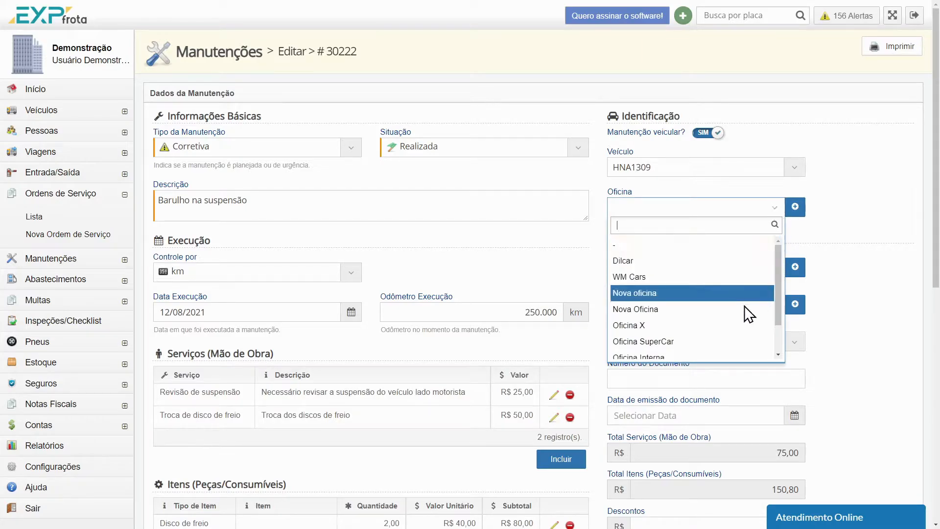
left_click(720, 261)
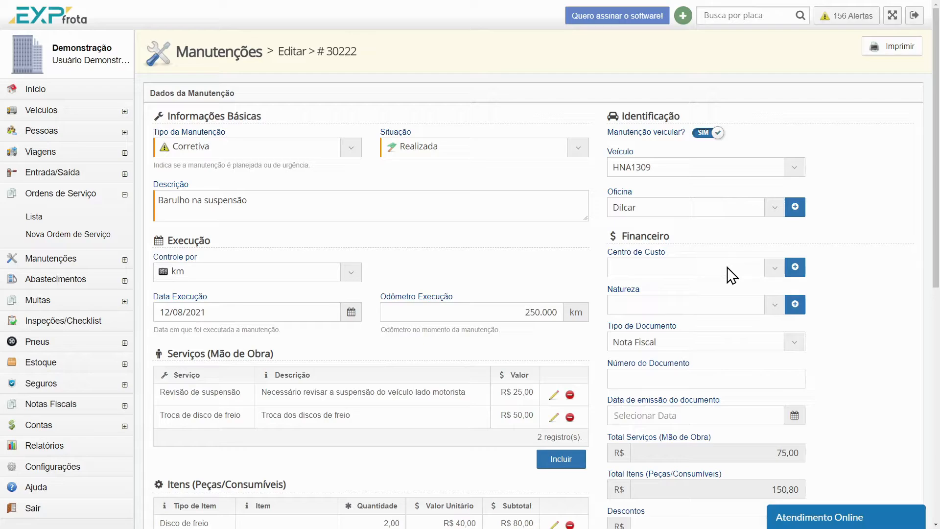
left_click(728, 269)
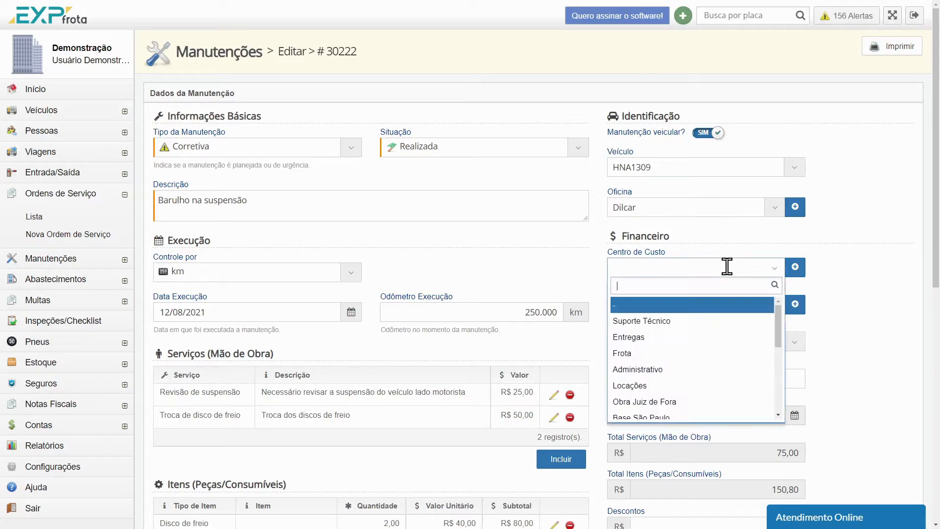
left_click(695, 352)
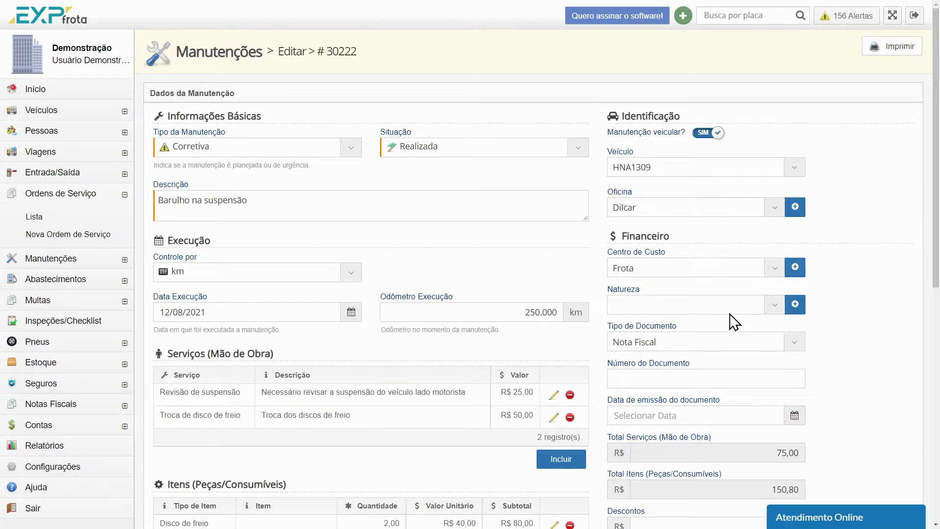
Set the Natureza of the maintenance's financial data to Mecânica
left_click(774, 304)
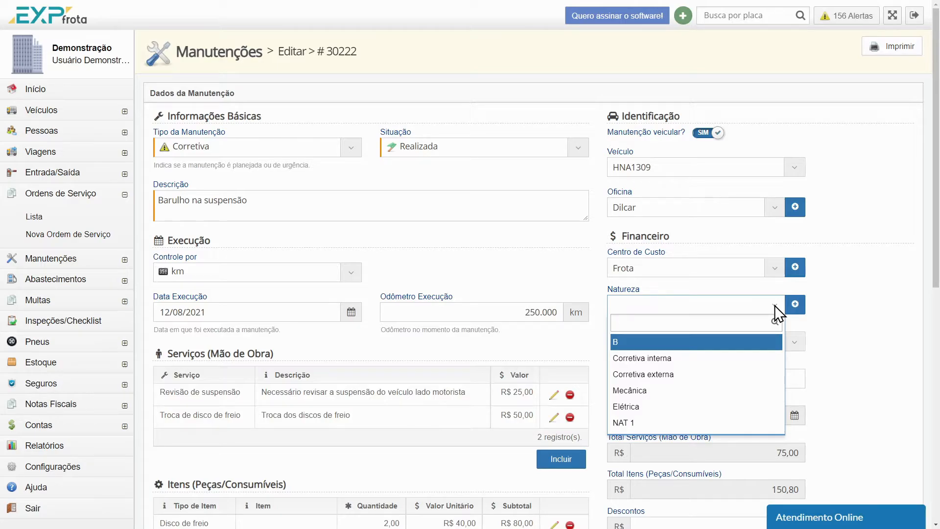
left_click(870, 320)
left_click(795, 303)
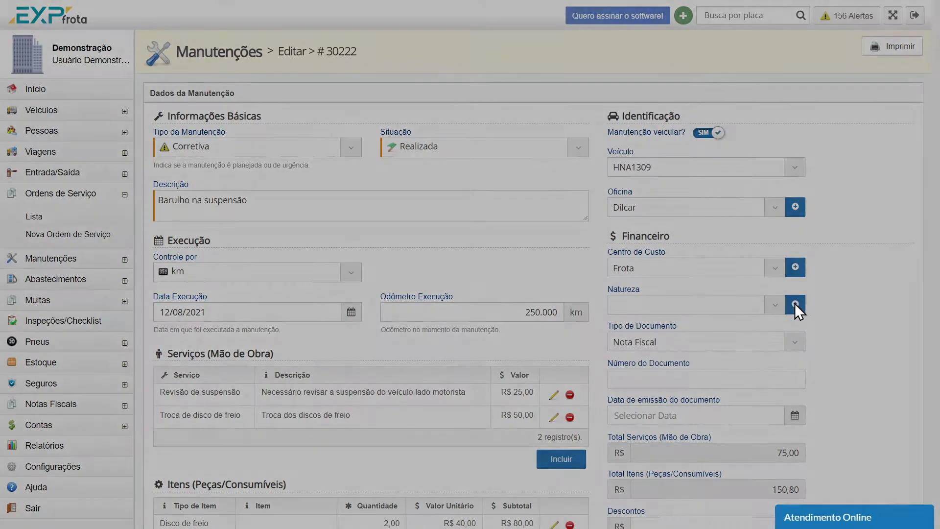
left_click(569, 152)
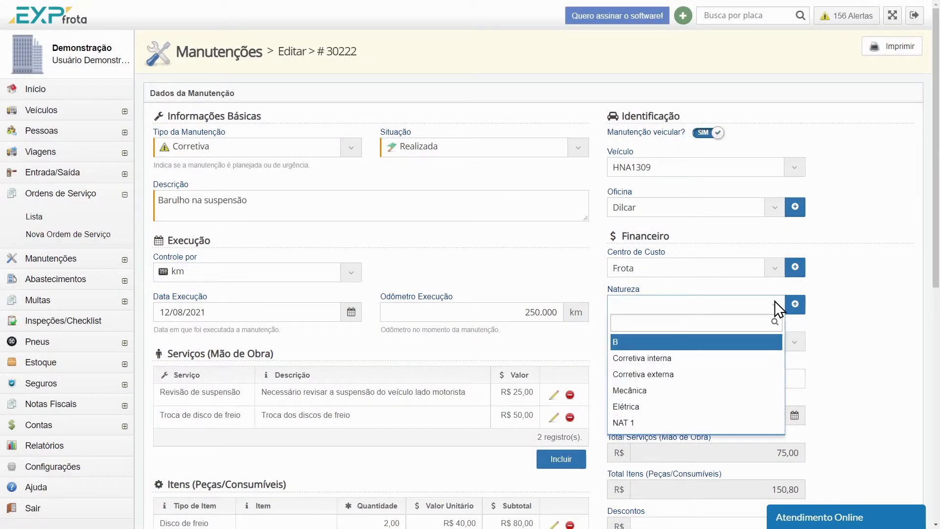
left_click(708, 390)
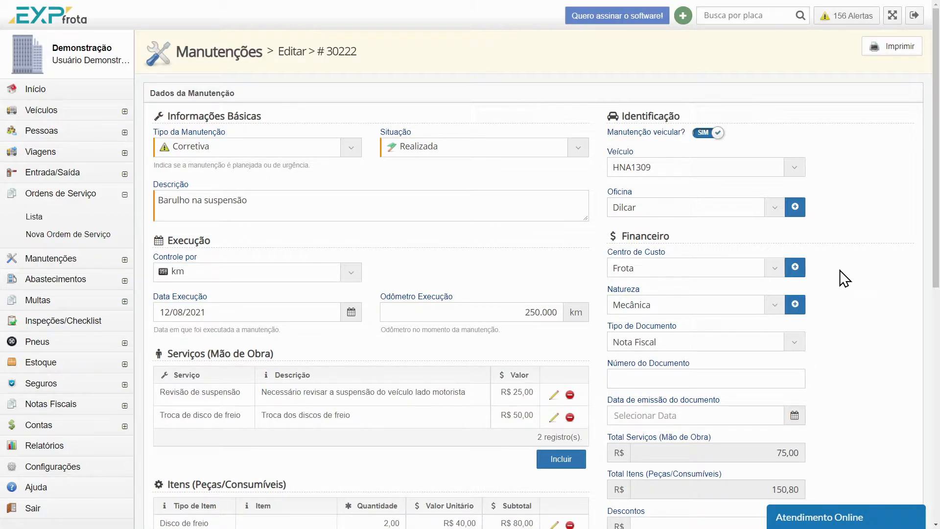
Fill in the document data with type Nota Fiscal, number 45454 and issue date 12/08/2021
scroll(840, 274, "down", 2)
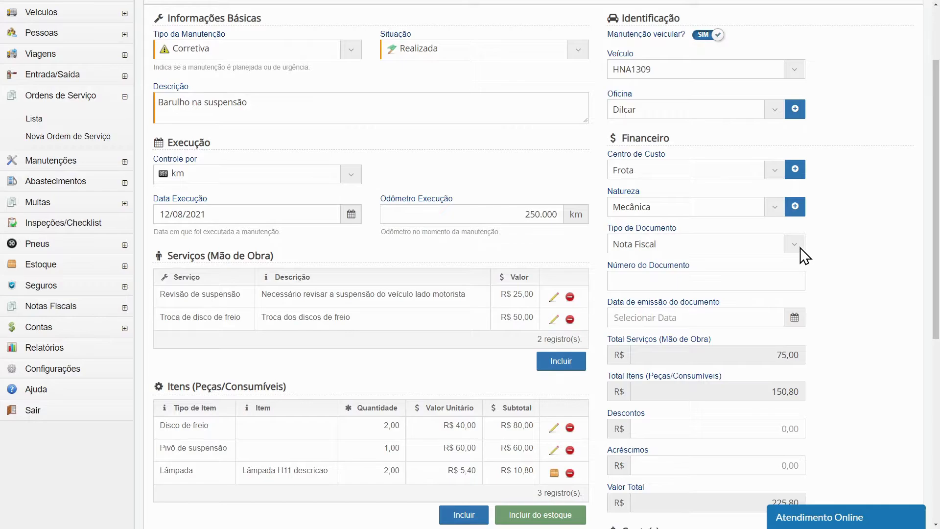
left_click(799, 246)
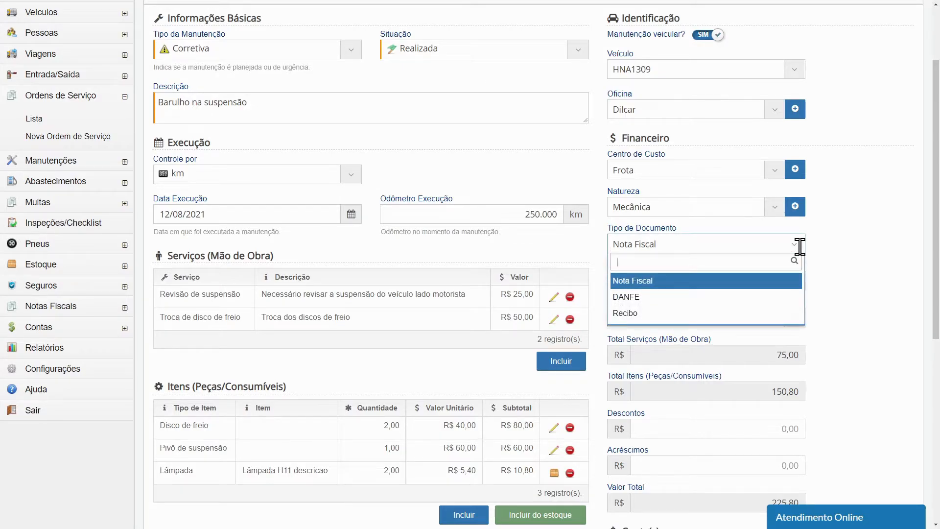
left_click(718, 248)
left_click(713, 275)
type("45454")
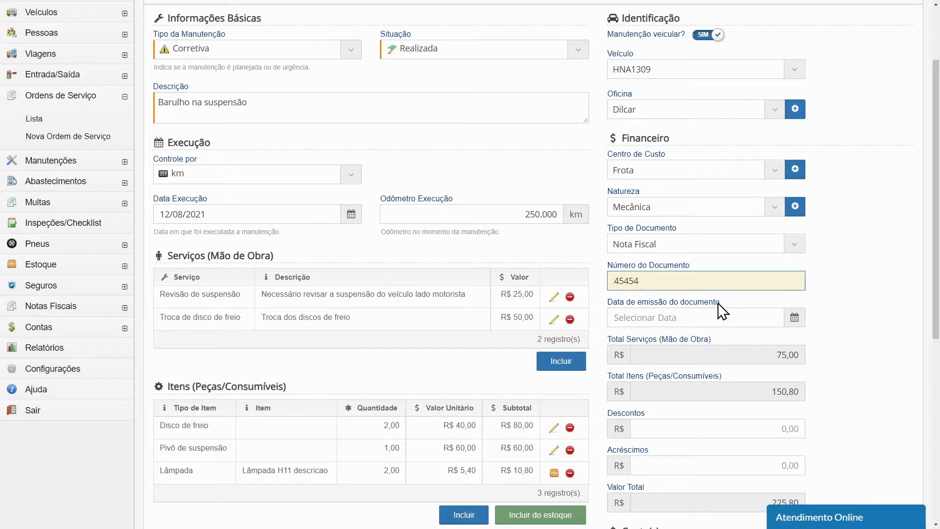
left_click(706, 317)
left_click(696, 398)
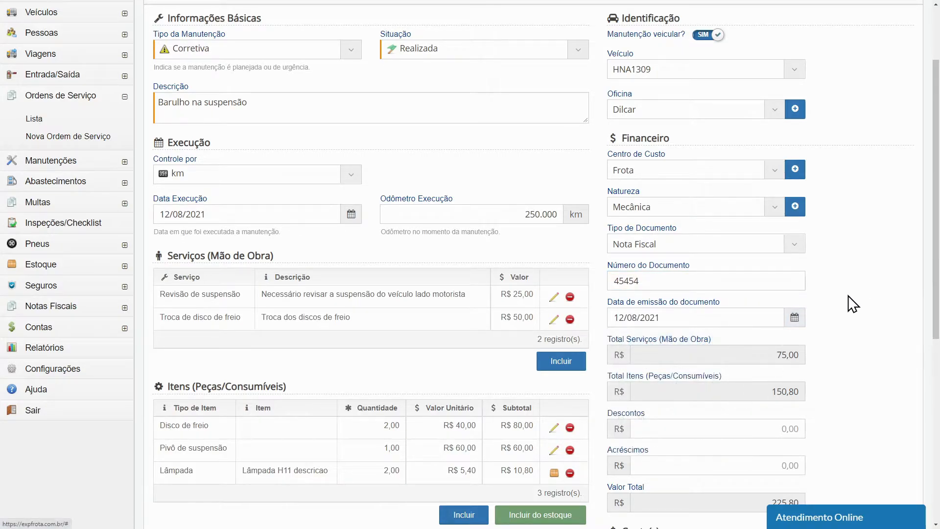
Apply a discount of R$ 15,80 to the maintenance total
scroll(854, 302, "down", 3)
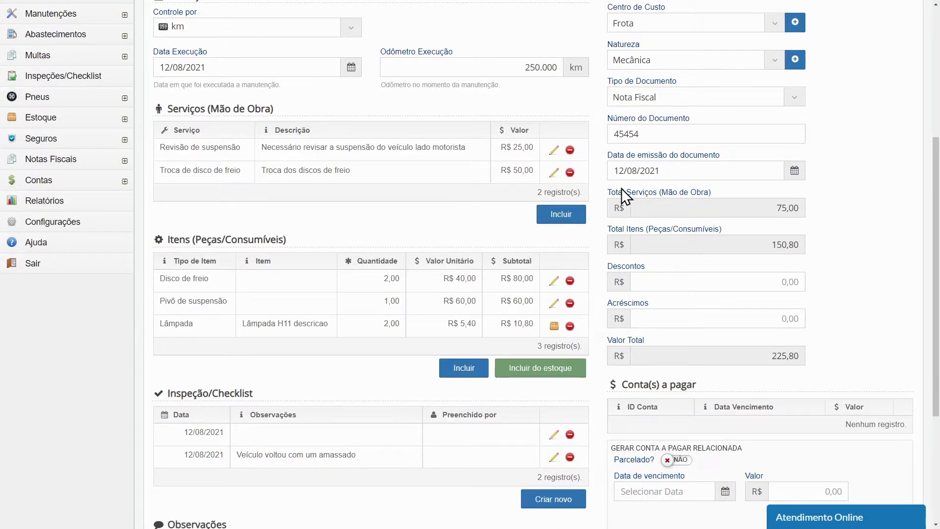
left_click_drag(688, 191, 711, 192)
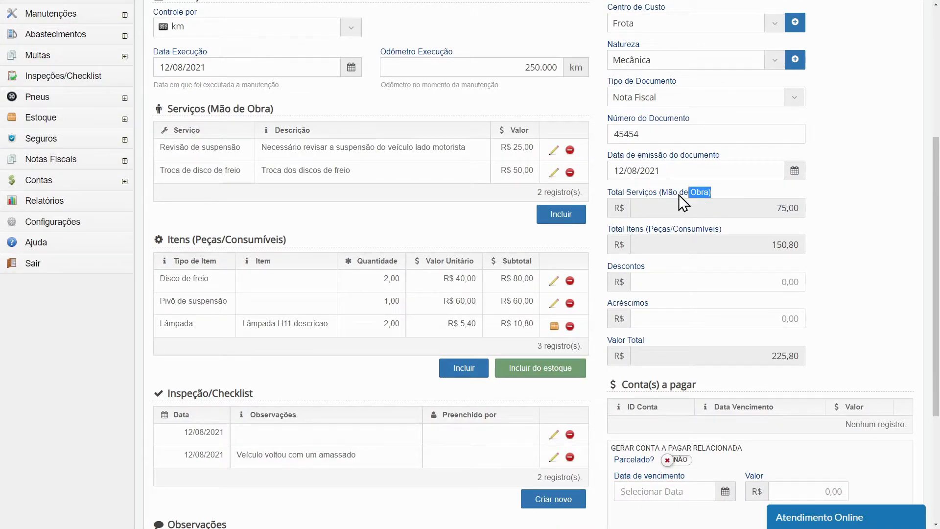
left_click(601, 195)
type("1580")
left_click_drag(936, 196, 935, 203)
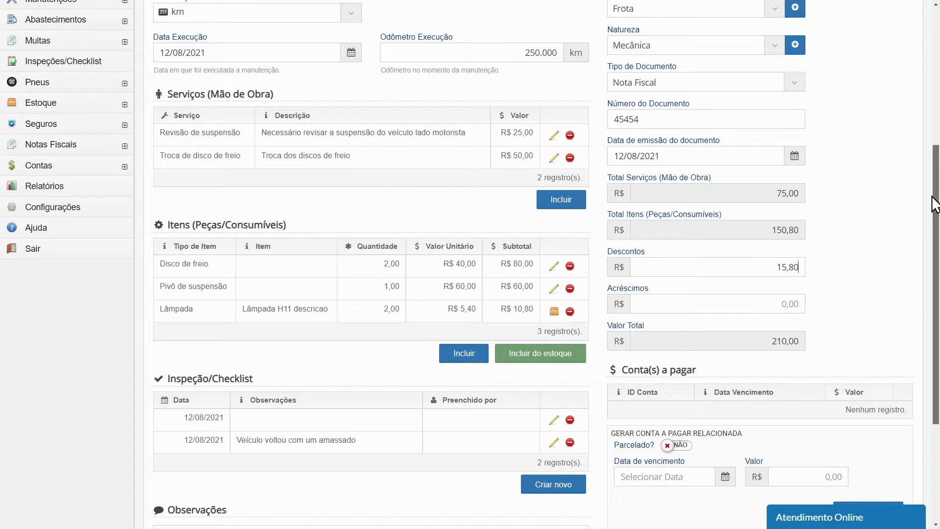
left_click_drag(932, 197, 933, 196)
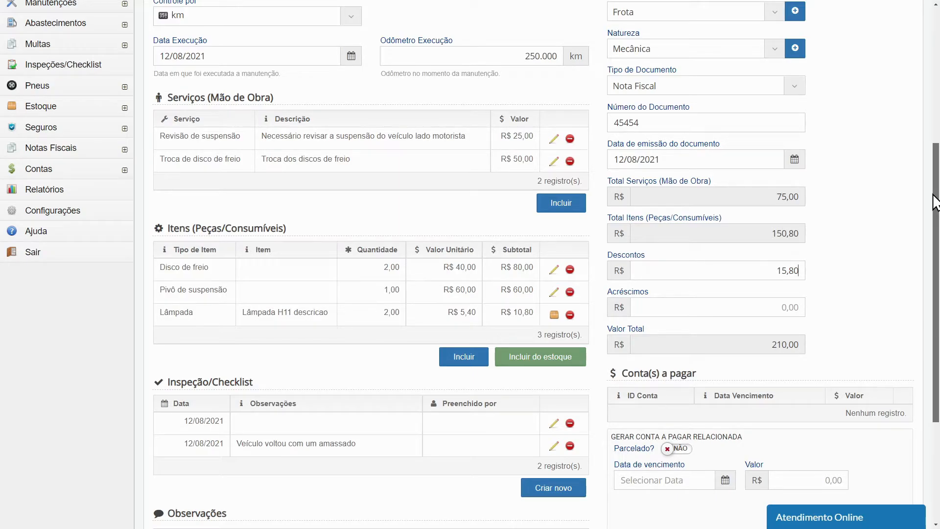
Generate the related payables as 2 instalments of R$ 105,00, the first due on 20/08/2021, and save the maintenance record
left_click_drag(935, 203, 929, 292)
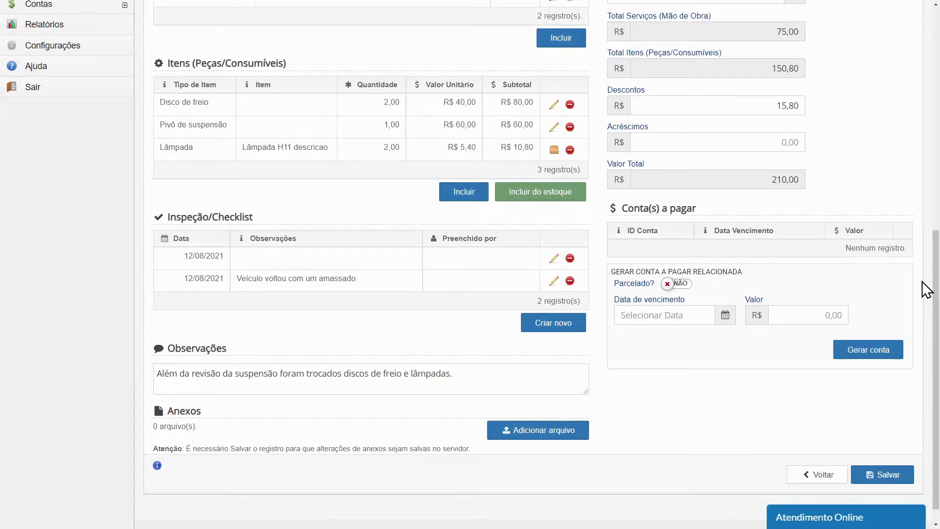
left_click(673, 285)
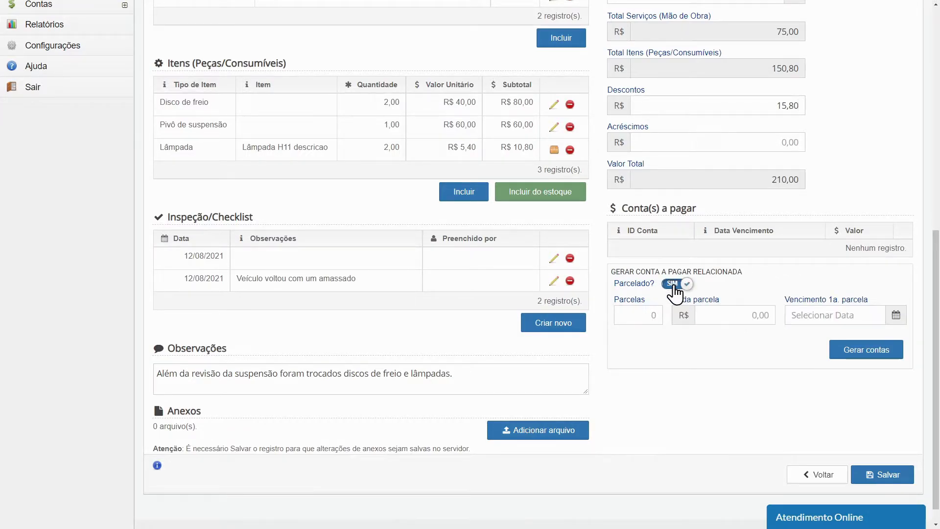
left_click(674, 285)
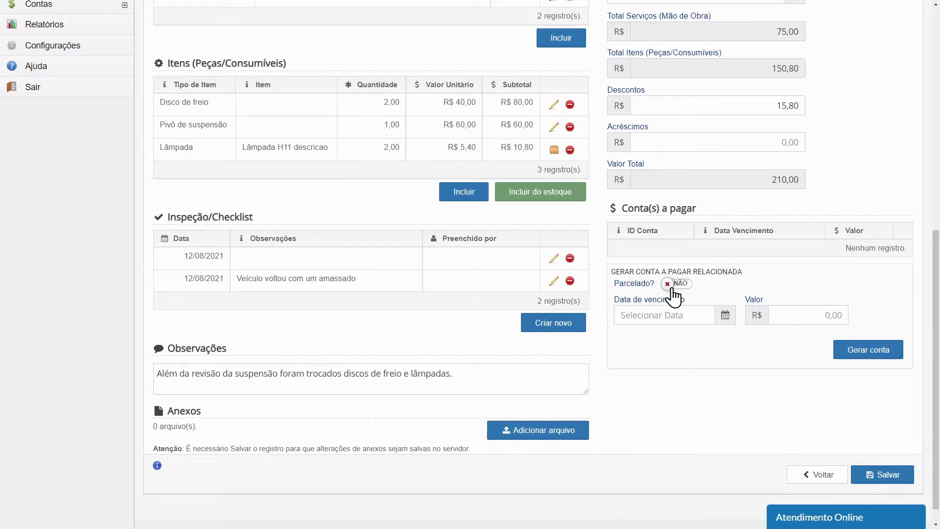
left_click(678, 289)
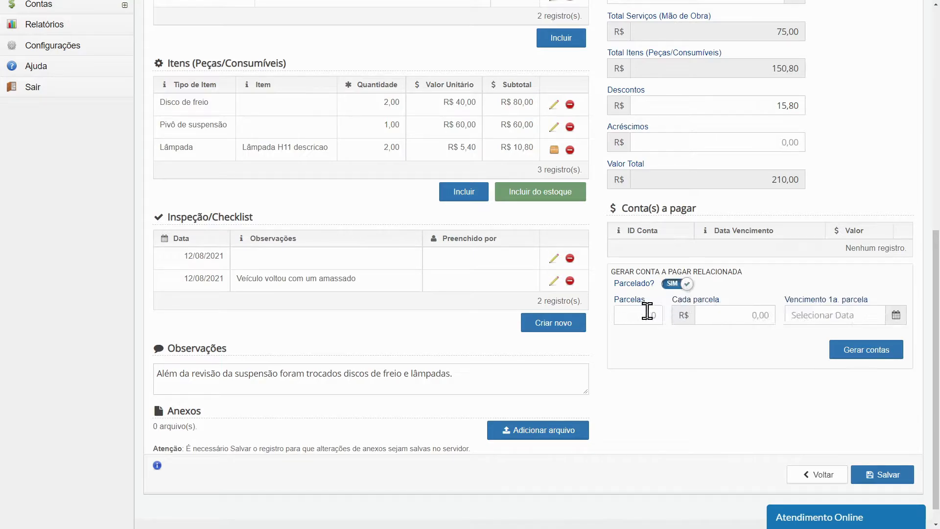
type("2")
left_click(723, 312)
type("10500")
left_click(828, 316)
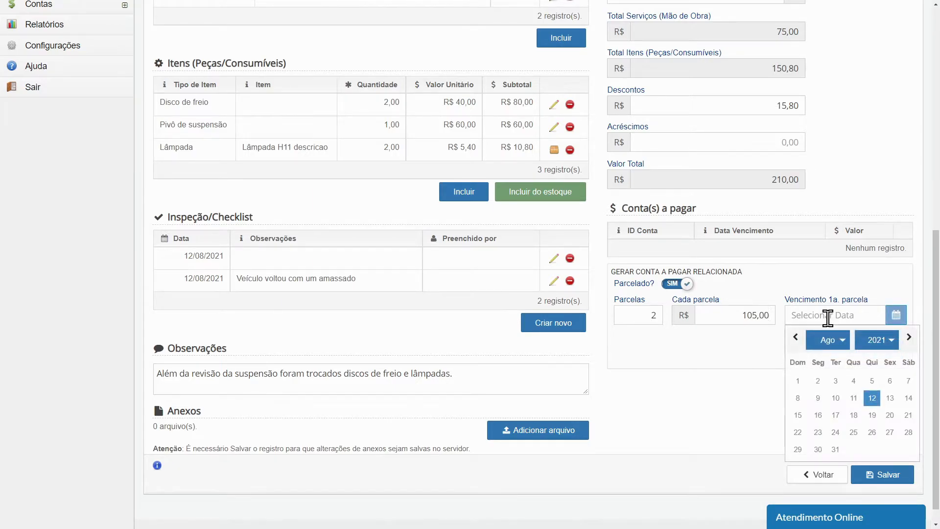
left_click(890, 414)
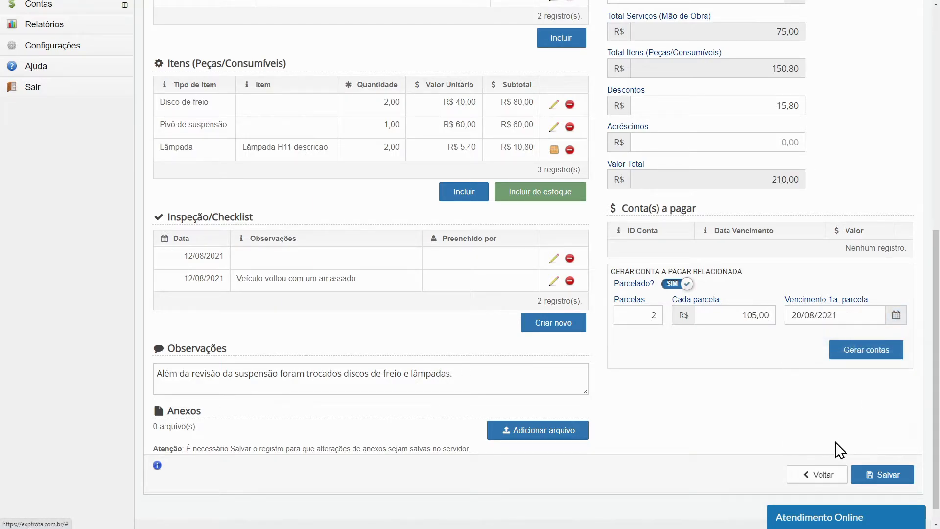
left_click(853, 353)
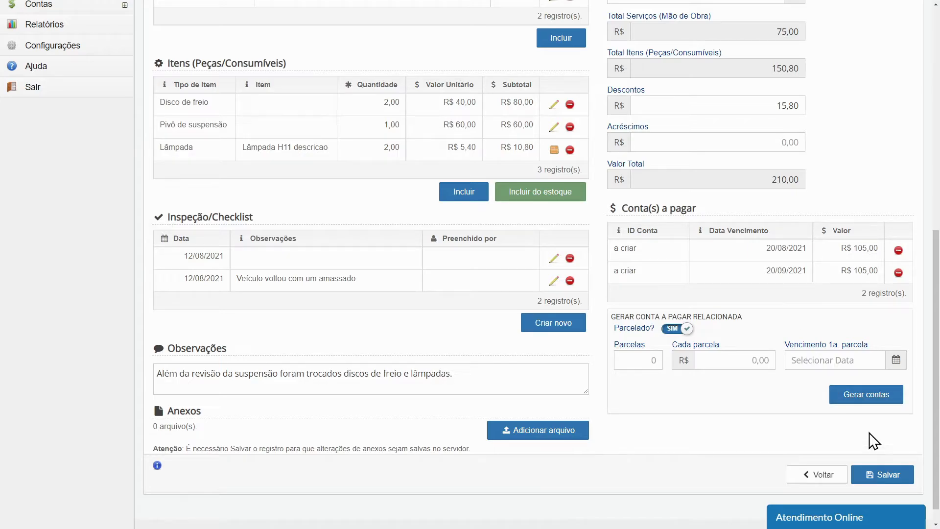
left_click(884, 477)
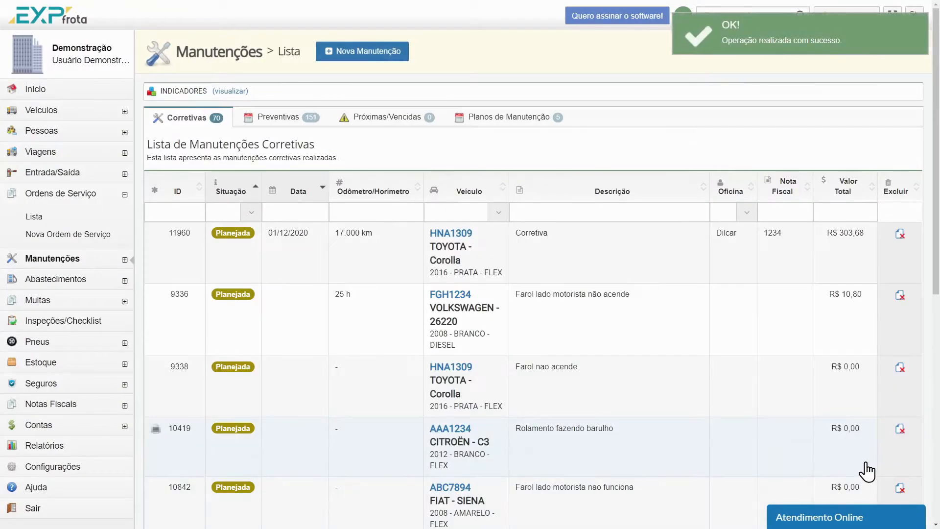
Sort the corrective maintenance list by descending ID and filter it to vehicle HNA1309 with situation Realizada
left_click(193, 191)
left_click(191, 194)
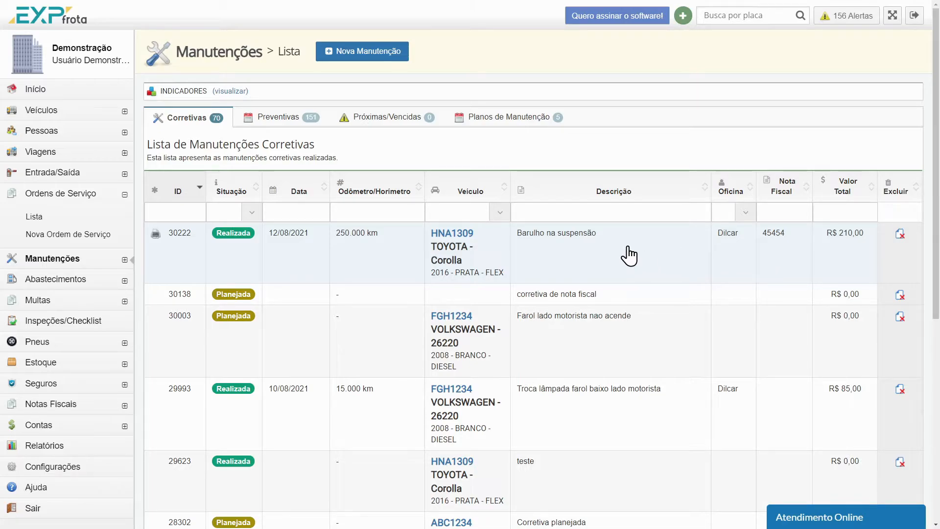
left_click(484, 215)
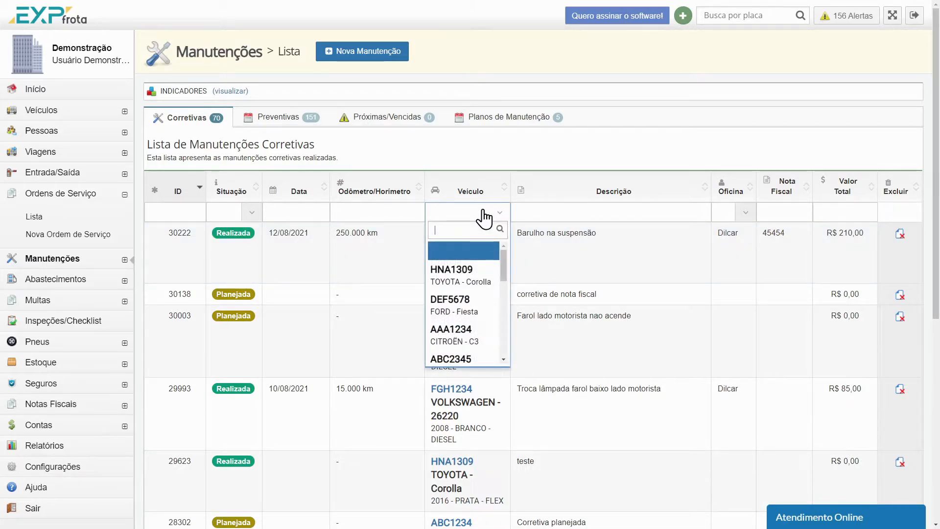
left_click(460, 271)
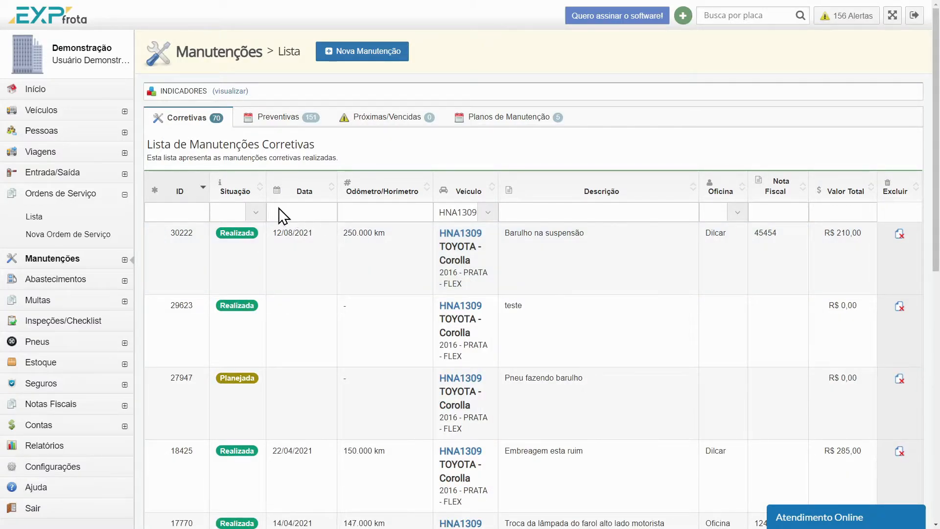
left_click(255, 212)
left_click(242, 299)
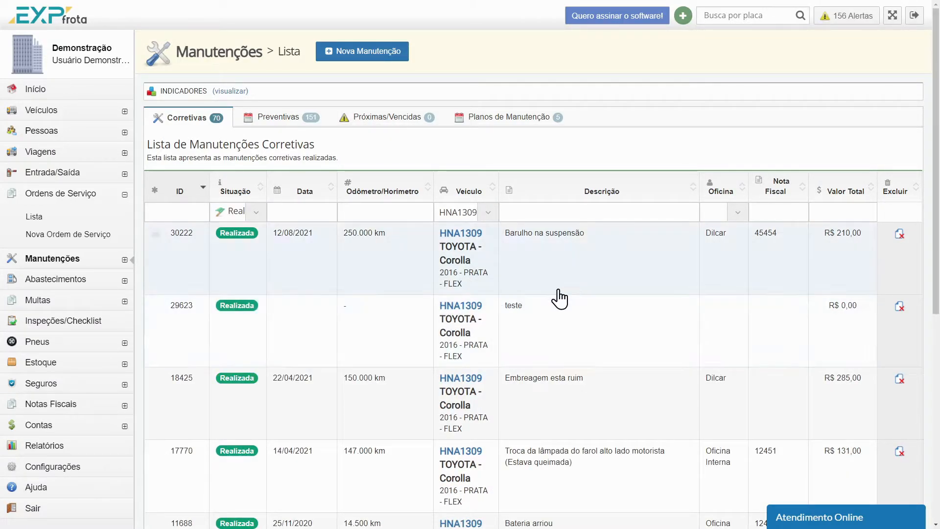
Clear the situation and vehicle filters from the corrective maintenance list
left_click(242, 214)
left_click(241, 245)
left_click(466, 213)
left_click(469, 252)
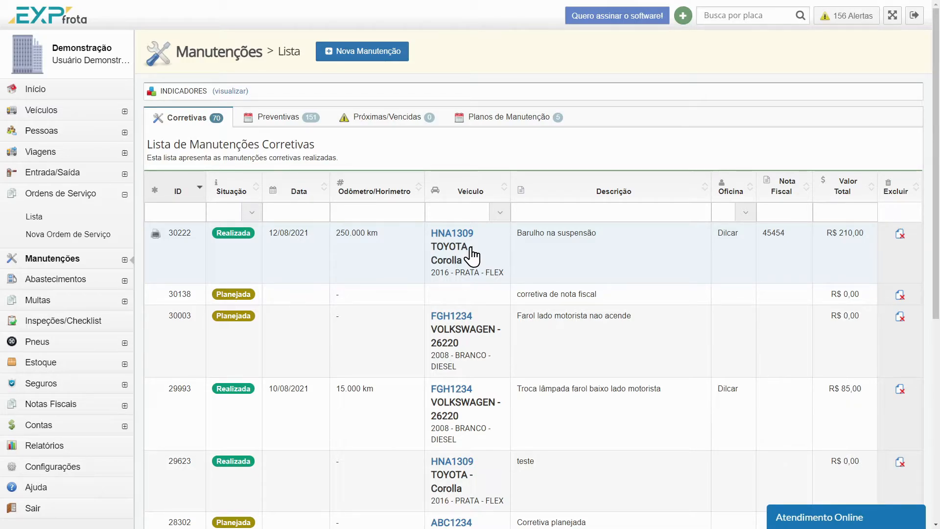
Open a blank maintenance form, examine its sections through to the payables, and return to the maintenance list without saving
left_click(370, 57)
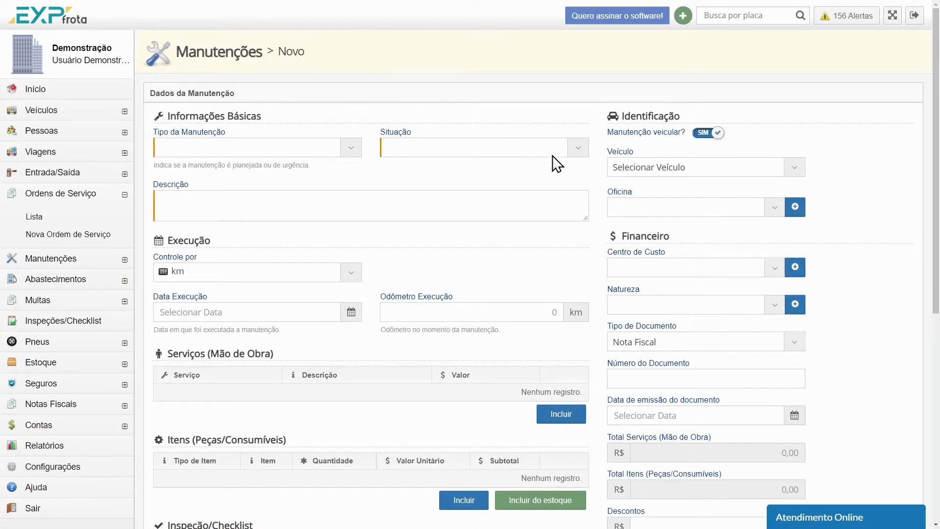
scroll(571, 174, "down", 6)
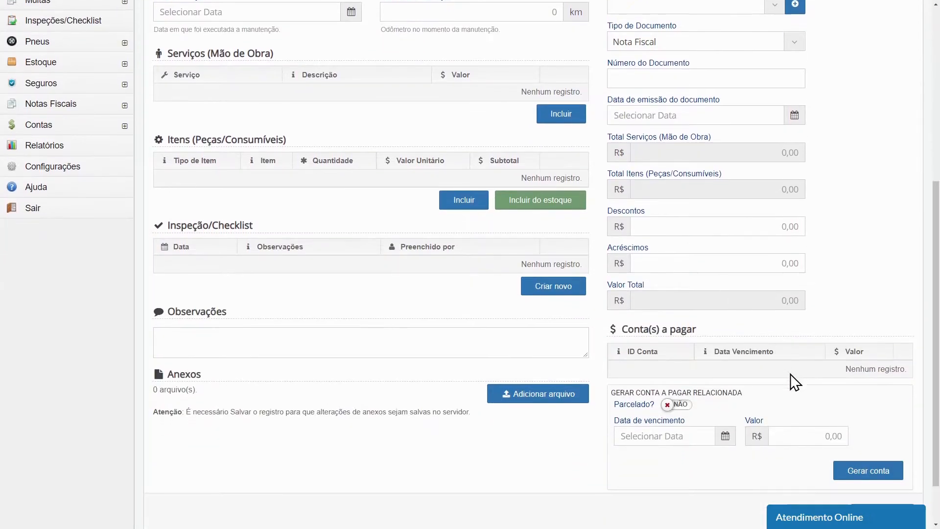
scroll(791, 380, "down", 2)
left_click(815, 452)
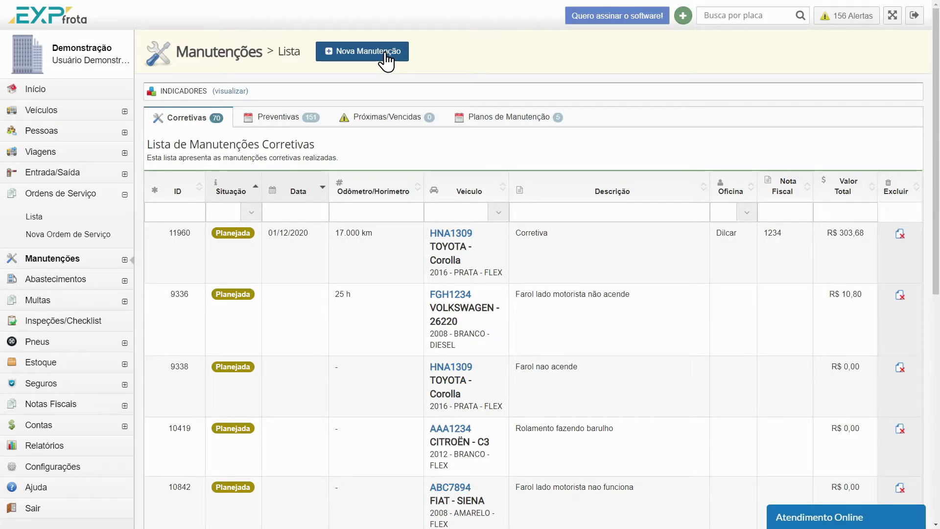
Start a new maintenance plan and name it Caminhões Volkswagen
left_click(512, 126)
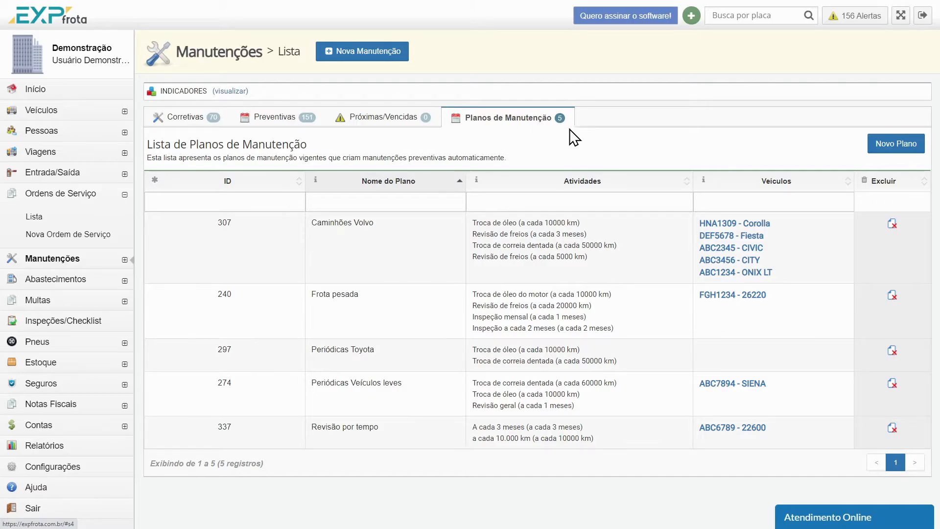
left_click(895, 155)
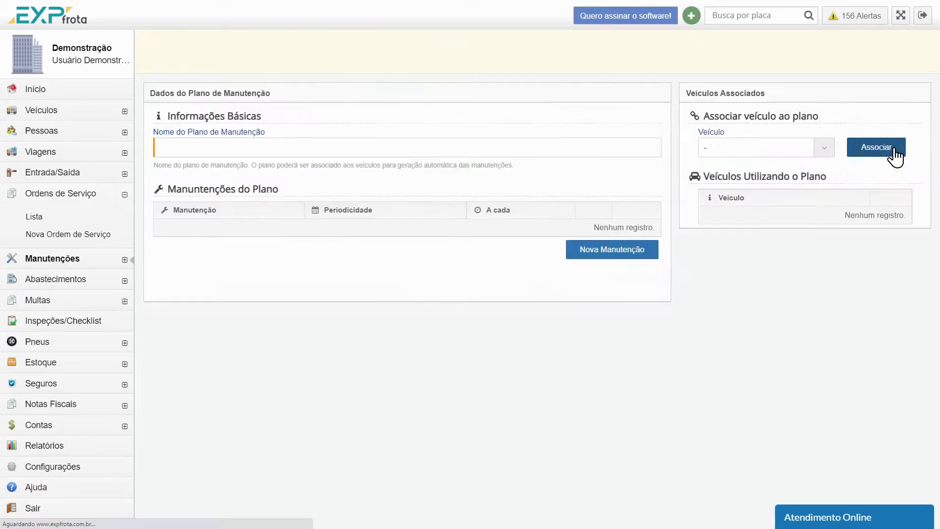
left_click(302, 151)
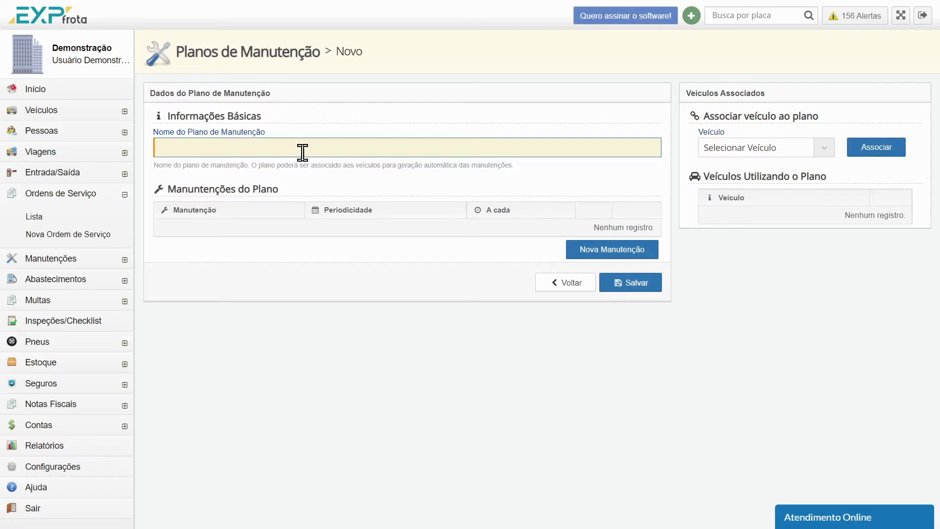
type("Caminhões Volkswagen")
Start a new maintenance entry in the plan with the name Troca de óleo
left_click(633, 249)
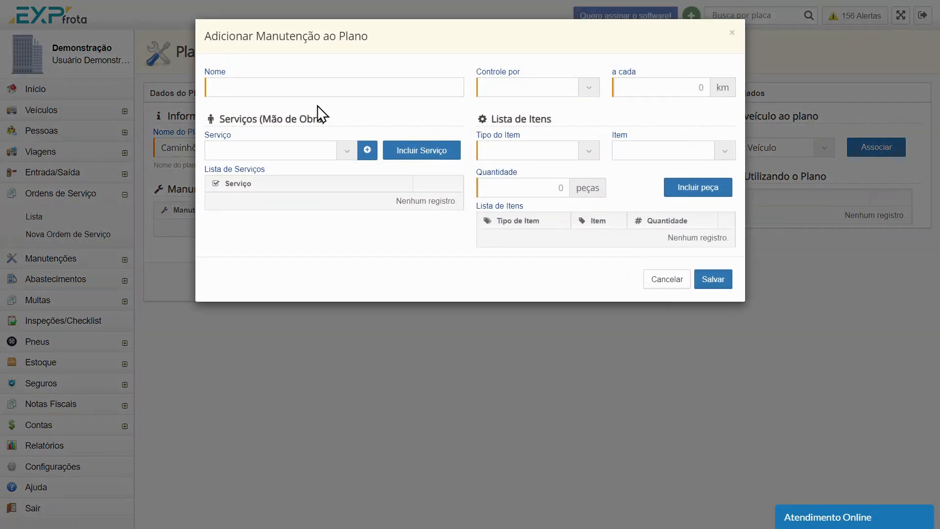
left_click(329, 90)
type("Troca de óleo")
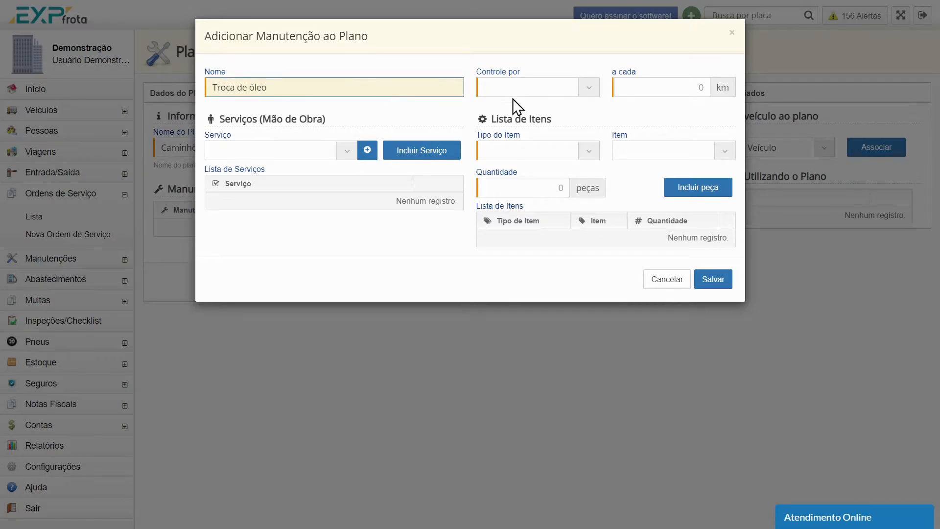
Set the oil change to be controlled by Odômetro at an interval of every 5.000 km
left_click(550, 89)
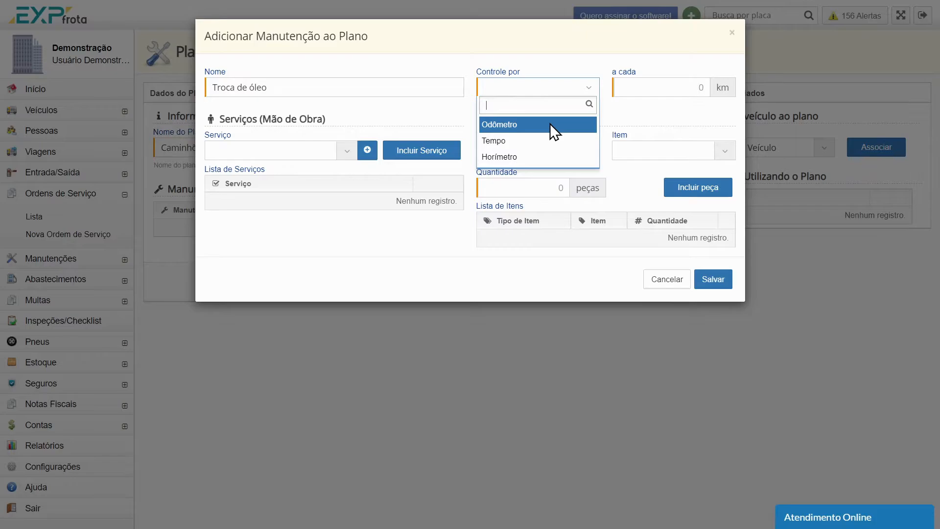
left_click(550, 124)
left_click(543, 91)
left_click(525, 141)
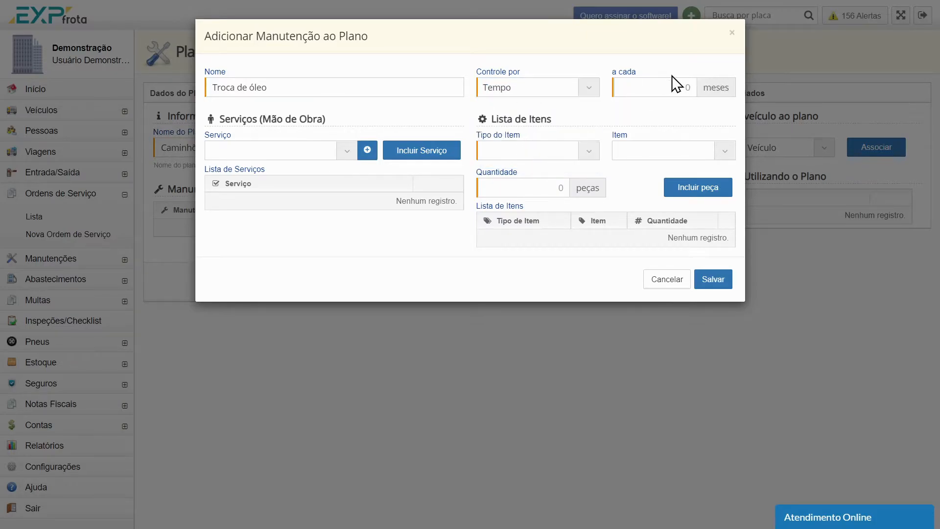
left_click(590, 79)
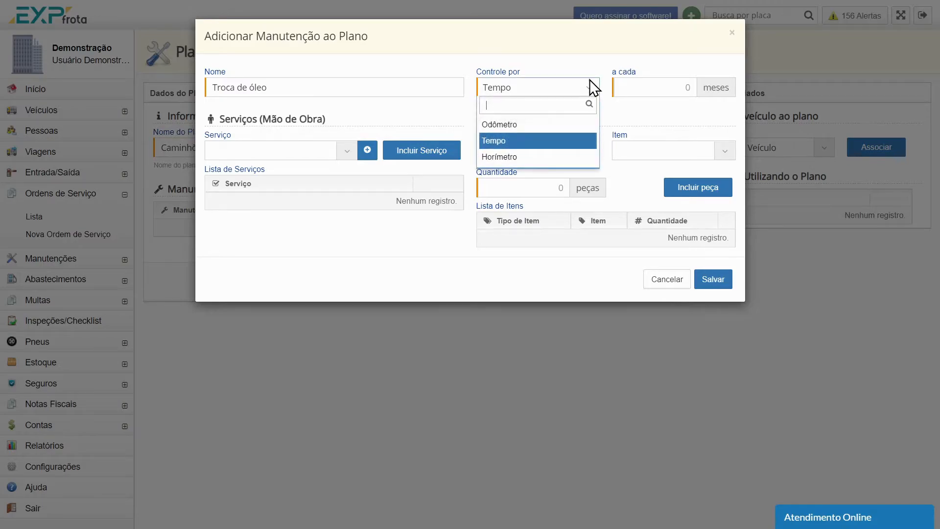
left_click(557, 123)
left_click(657, 89)
type("5.")
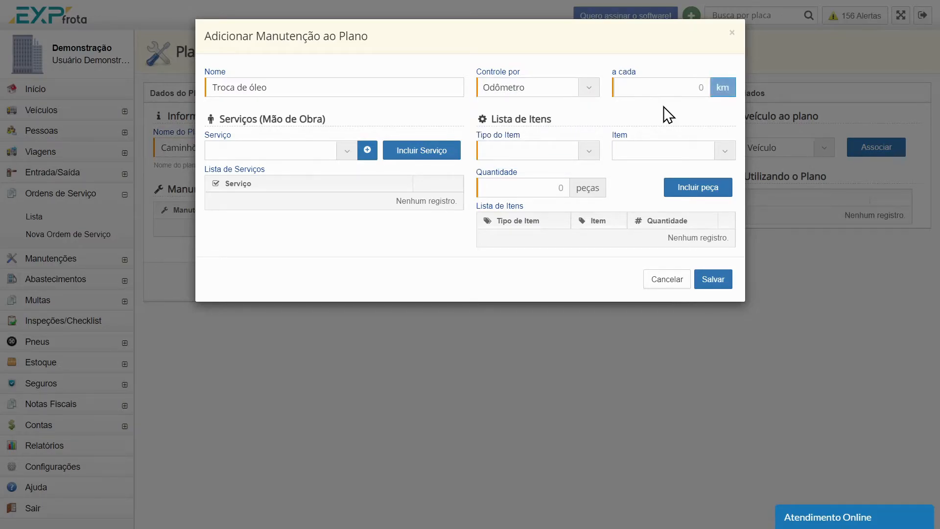
type("000")
Include the service Troca de Óleo in the maintenance's service list
left_click(345, 150)
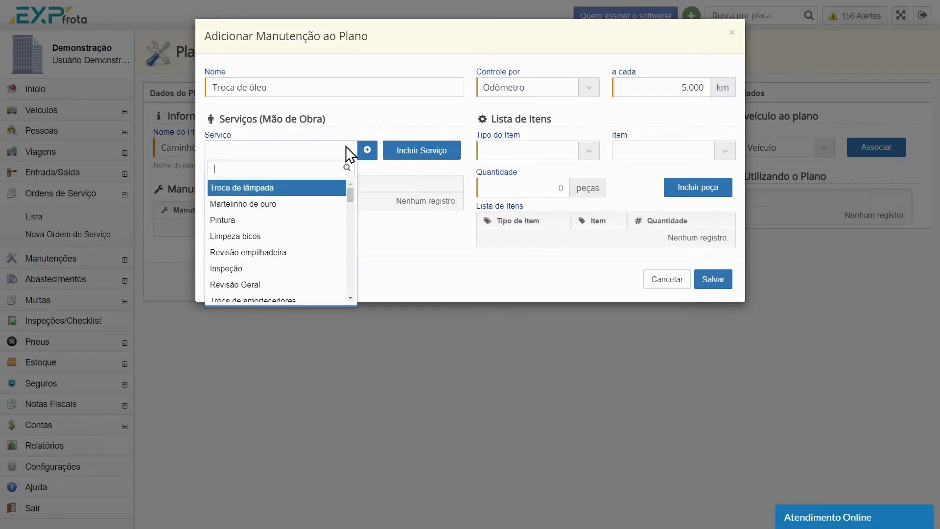
type("troca")
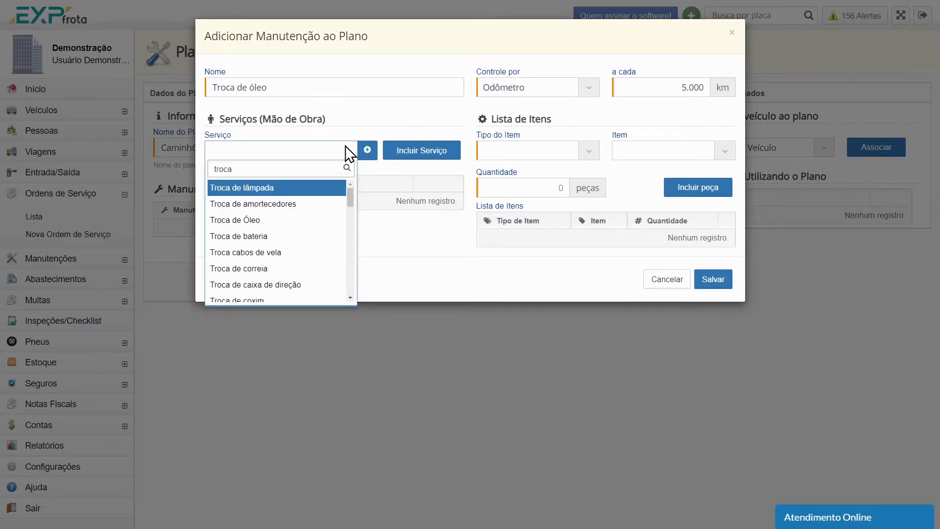
left_click(306, 219)
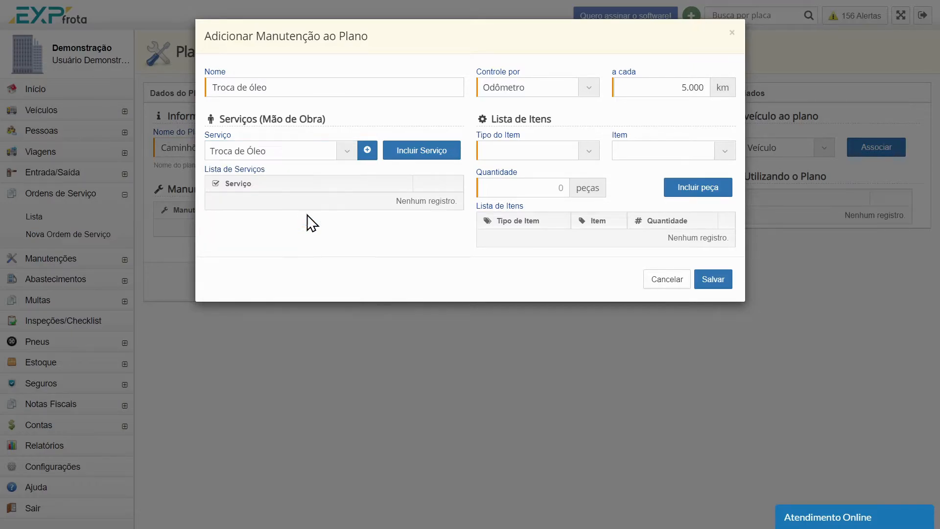
left_click(421, 152)
Include the service Troca de filtro do motor in the maintenance's service list
left_click(339, 153)
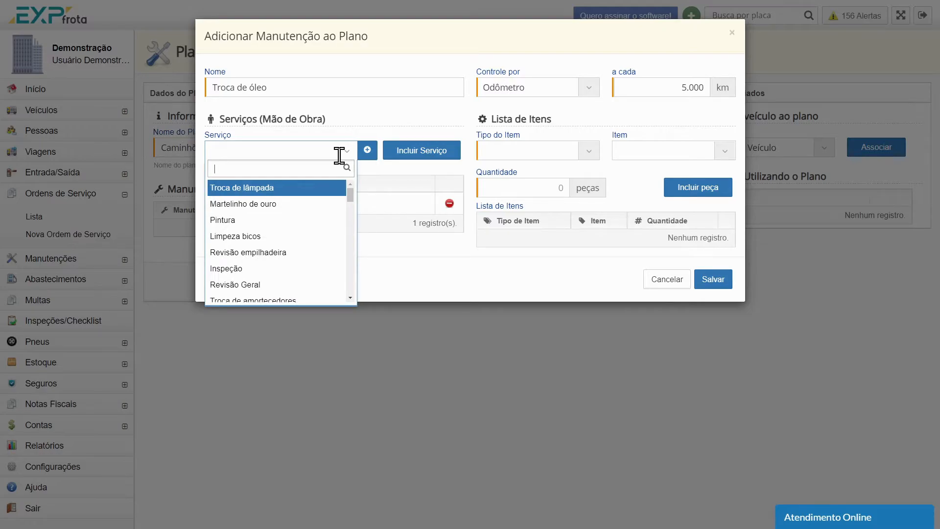
type("troca ")
type("f")
key("BackSpace")
key("BackSpace")
key("BackSpace")
key("BackSpace")
key("BackSpace")
key("BackSpace")
key("BackSpace")
type("filtro")
left_click(323, 187)
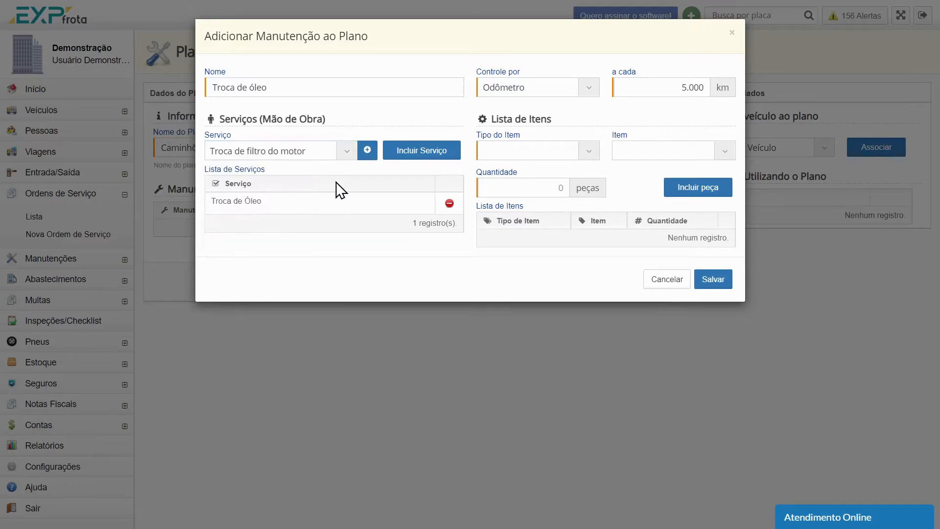
left_click(435, 152)
Include the service Troca de filtro de ar in the maintenance's service list
left_click(343, 150)
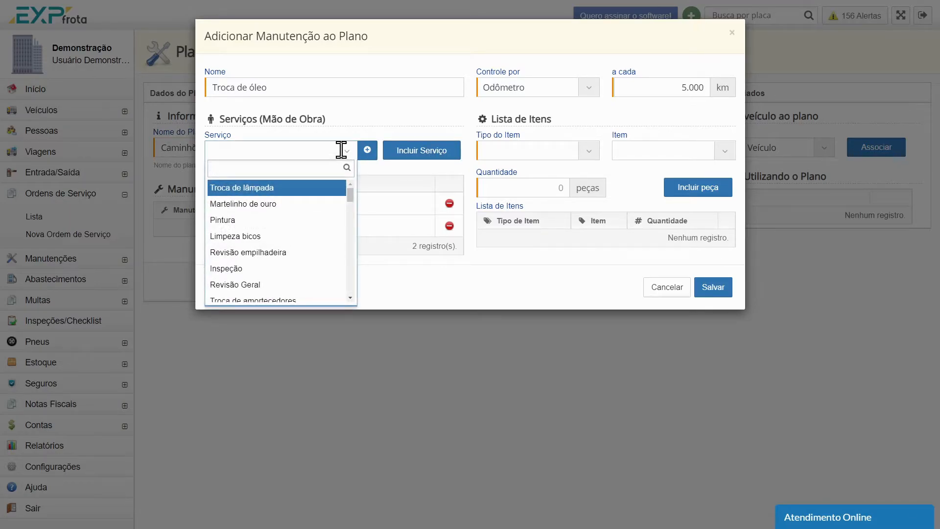
type("filtro")
left_click(319, 220)
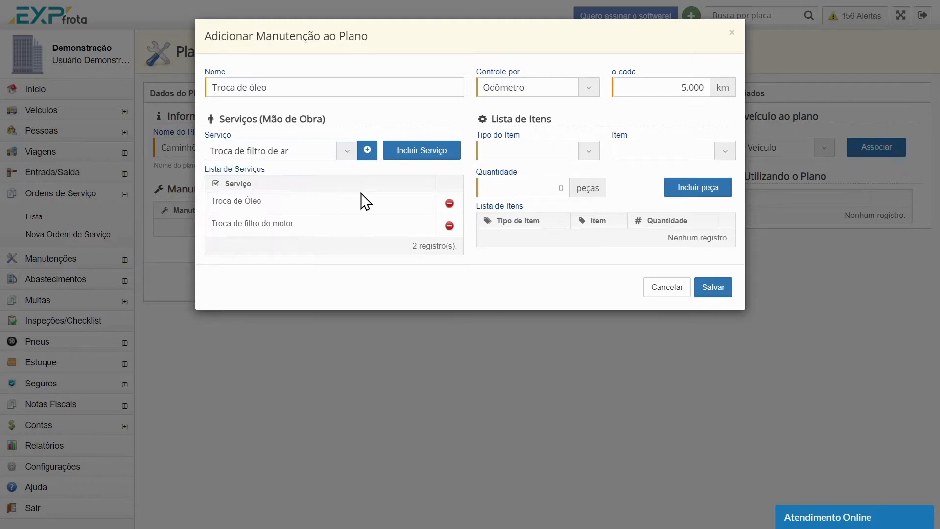
left_click(416, 152)
Include the service Troca de filtro de combustível in the maintenance's service list
left_click(321, 152)
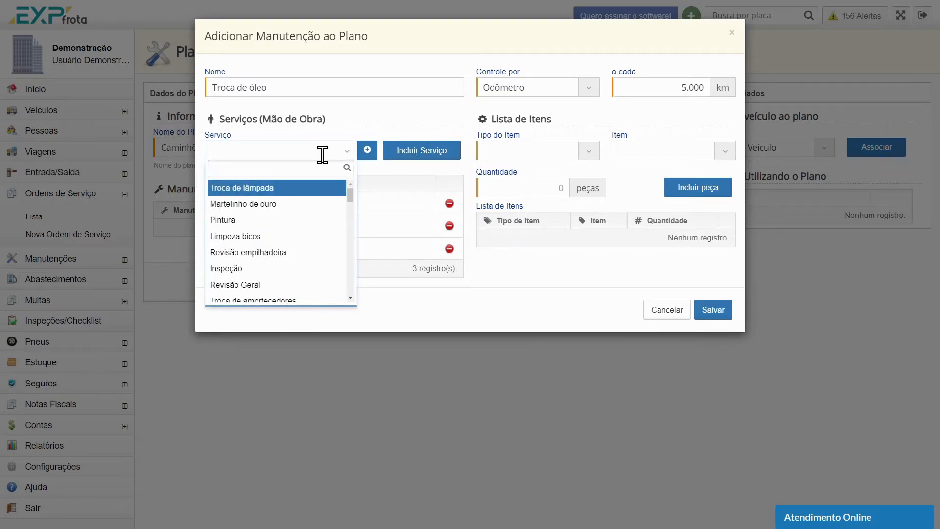
type("combu")
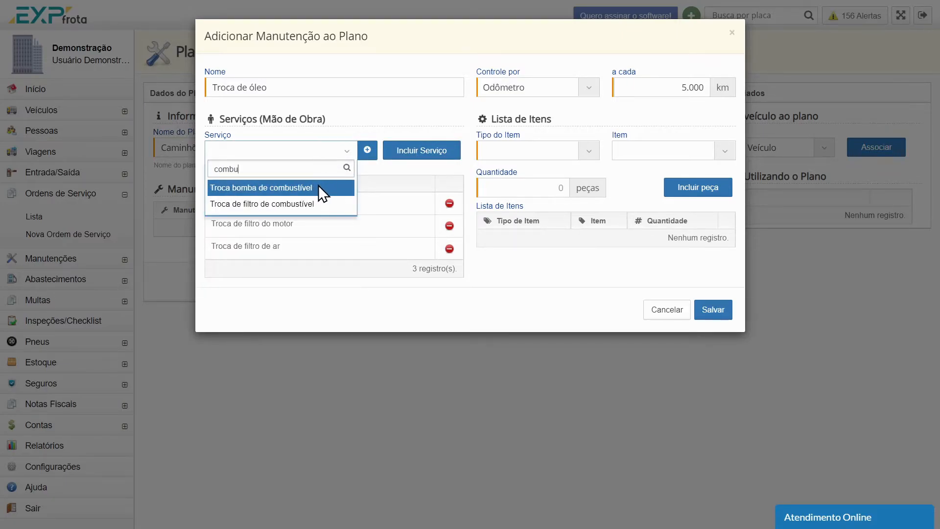
left_click(324, 204)
left_click(425, 150)
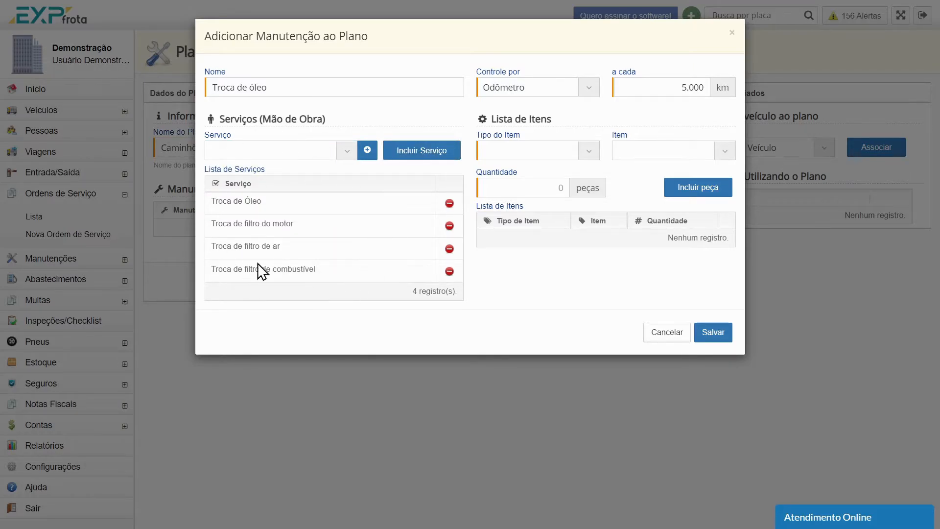
Include the item type Óleo motor diesel with a quantity of 6 in the maintenance's item list
left_click(590, 152)
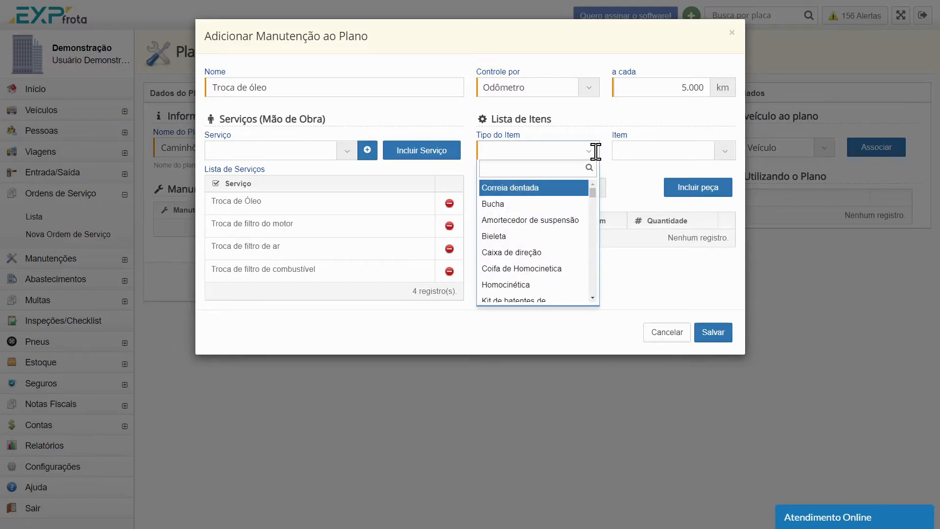
type("oleo")
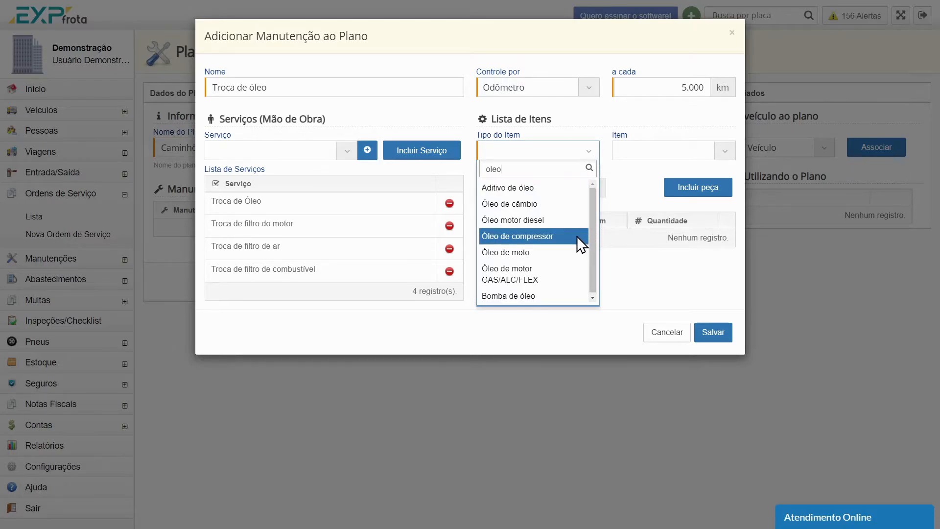
left_click(553, 223)
left_click(525, 189)
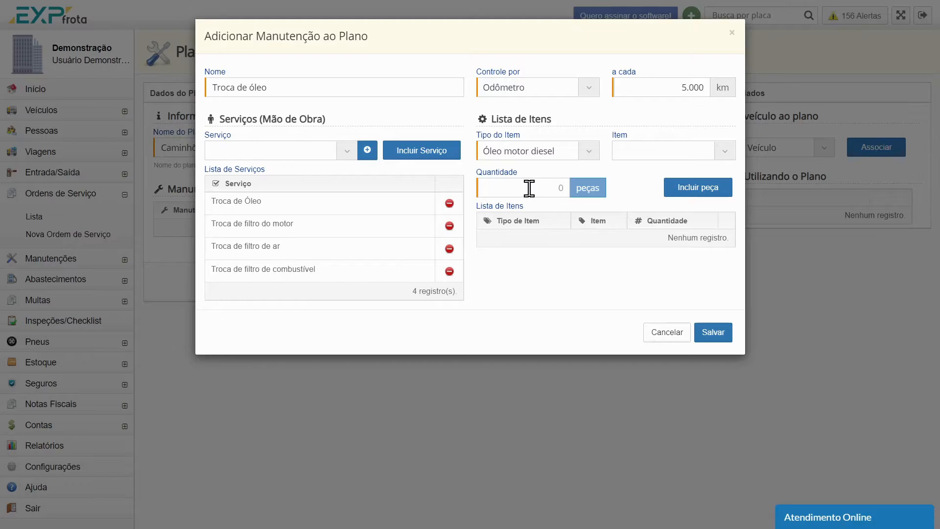
type("6")
left_click(695, 188)
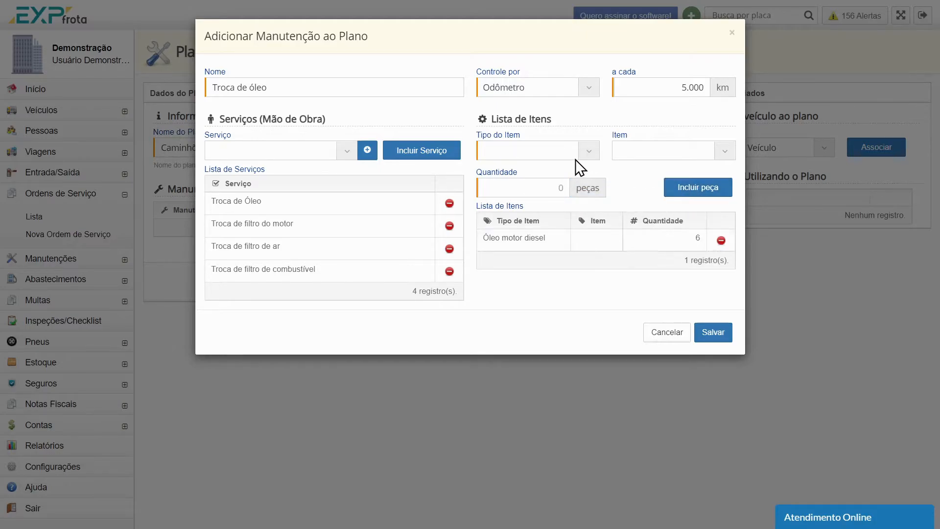
Search the item types for a filter and look through the available types without choosing one
left_click(575, 152)
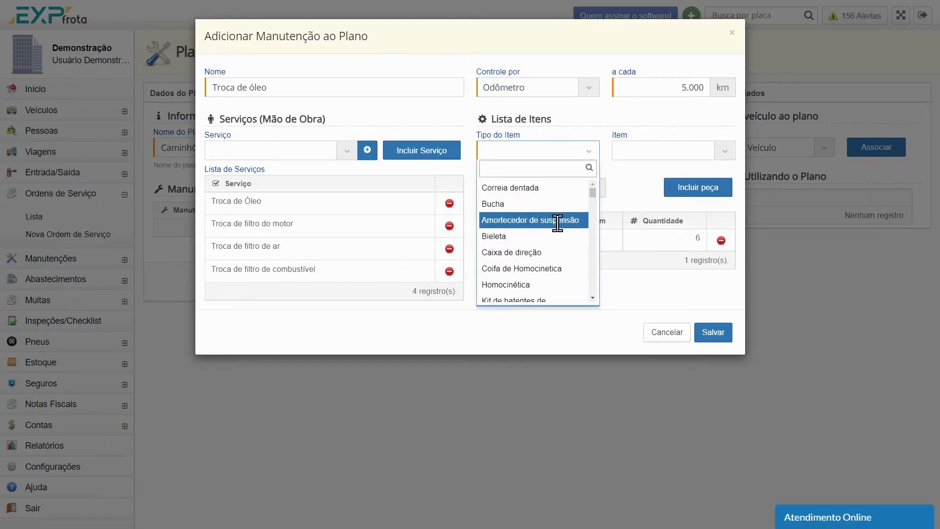
type("filtr")
key("BackSpace")
key("BackSpace")
key("BackSpace")
key("BackSpace")
key("BackSpace")
scroll(563, 227, "down", 5)
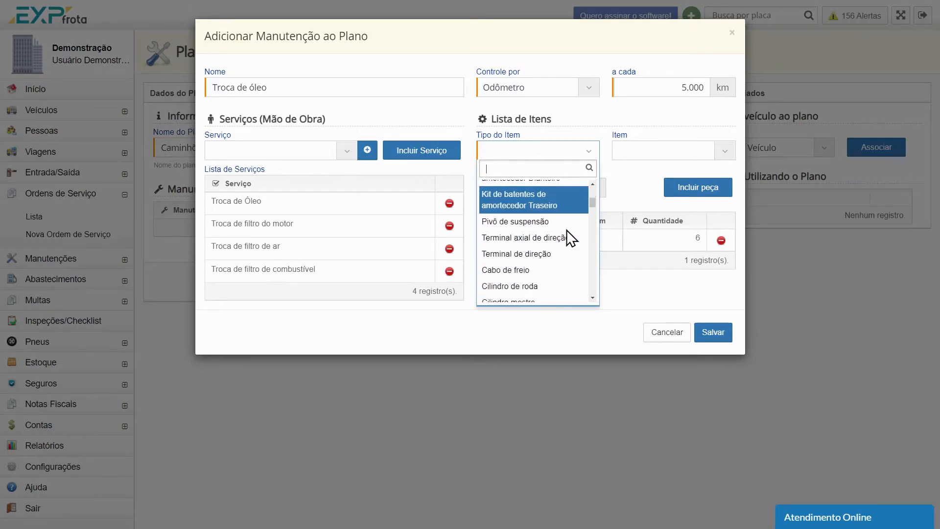
scroll(567, 234, "down", 3)
scroll(566, 240, "down", 5)
scroll(568, 245, "up", 1)
scroll(546, 254, "up", 2)
scroll(545, 254, "down", 4)
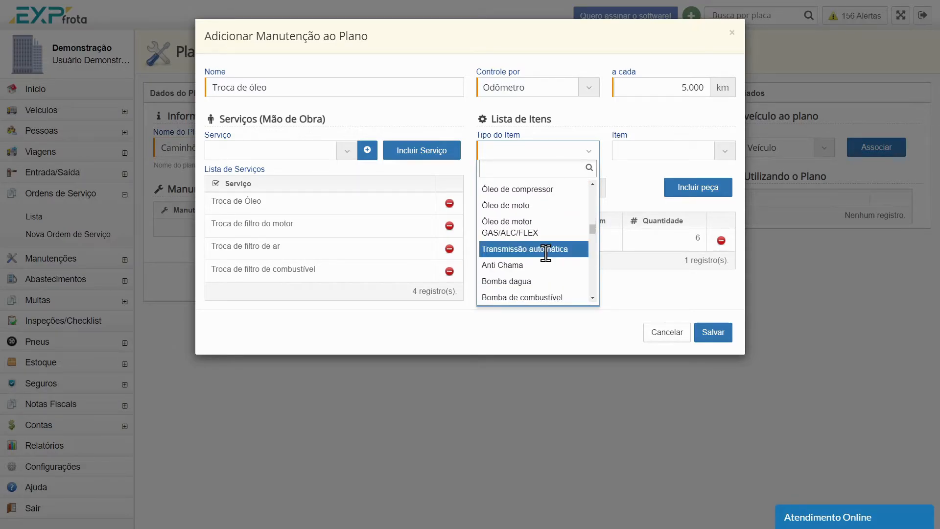
left_click(640, 283)
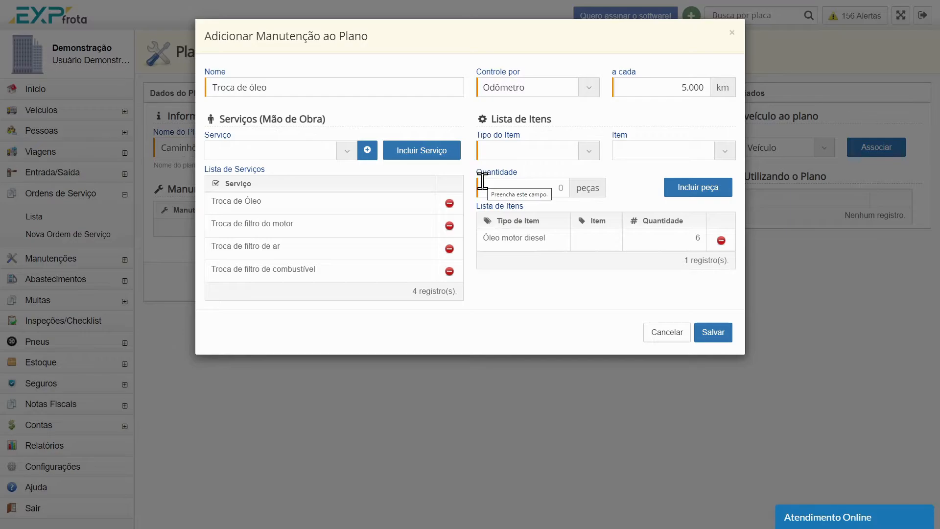
Save the oil change in the plan and set up another maintenance named Revisão períodica, controlled by Tempo every 1 month
left_click(713, 332)
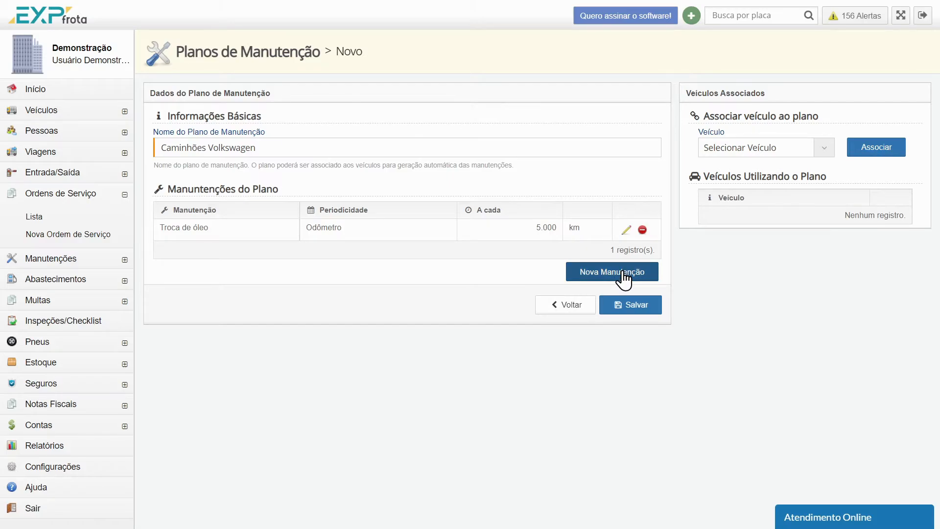
left_click(590, 274)
left_click(298, 88)
type("Revisão períodica")
left_click(542, 89)
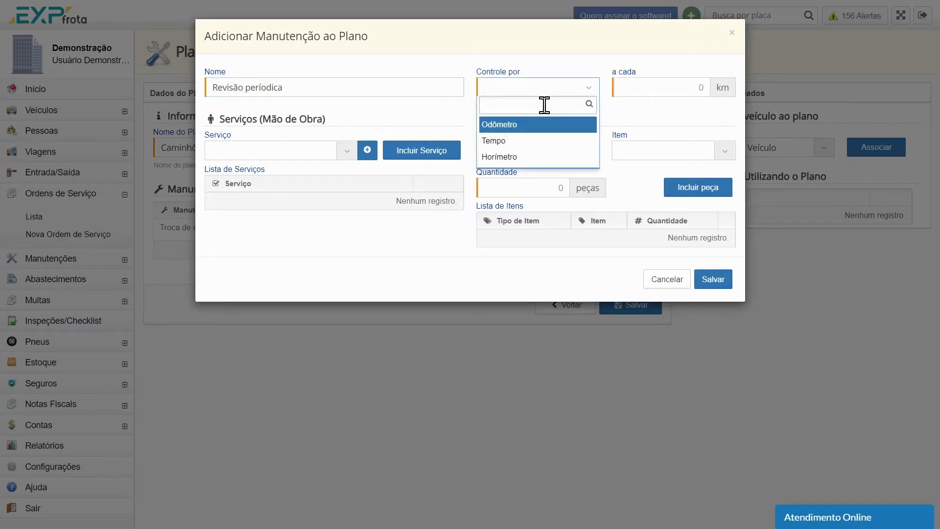
left_click(543, 141)
left_click(682, 83)
type("1")
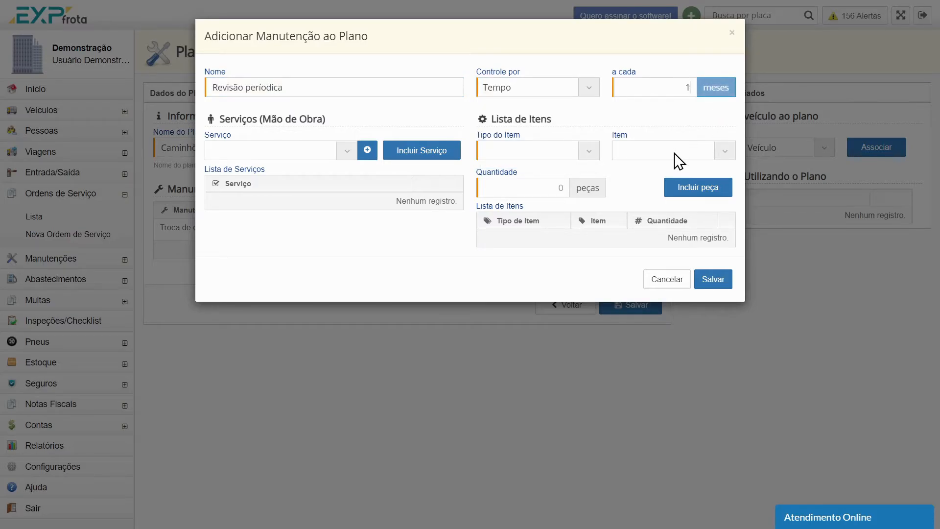
Include the service Revisão de freios in the periodic review's service list
left_click(341, 155)
type("rev")
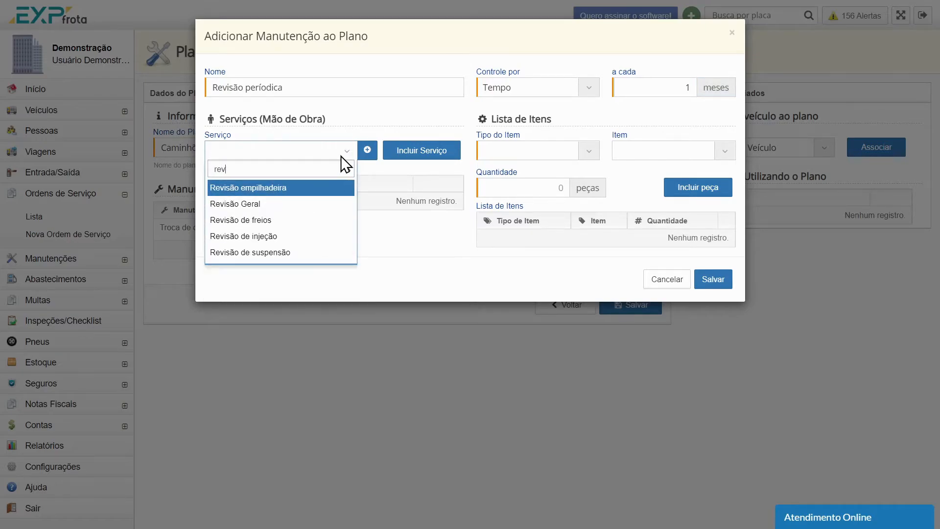
left_click(310, 220)
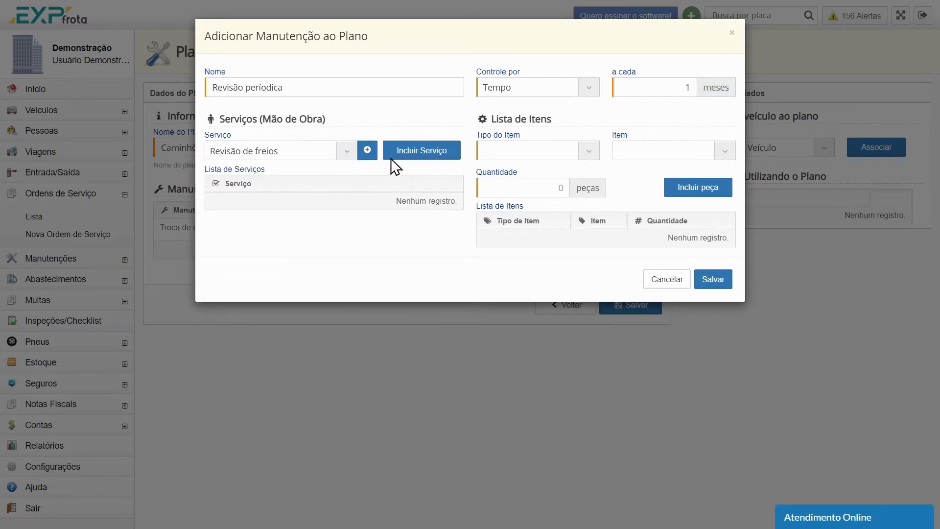
left_click(406, 155)
Include the service Revisão de suspensão in the periodic review and save that maintenance to the plan
left_click(301, 152)
type("rev")
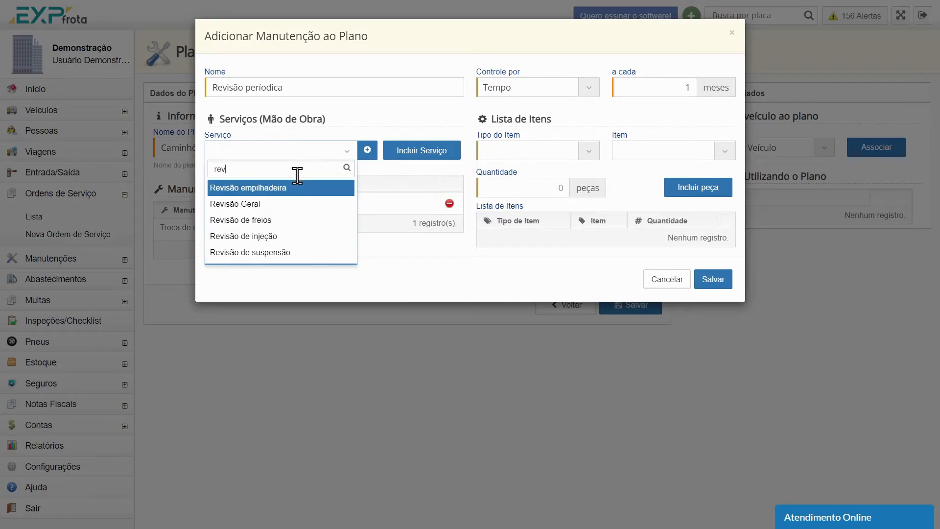
left_click(297, 252)
left_click(419, 151)
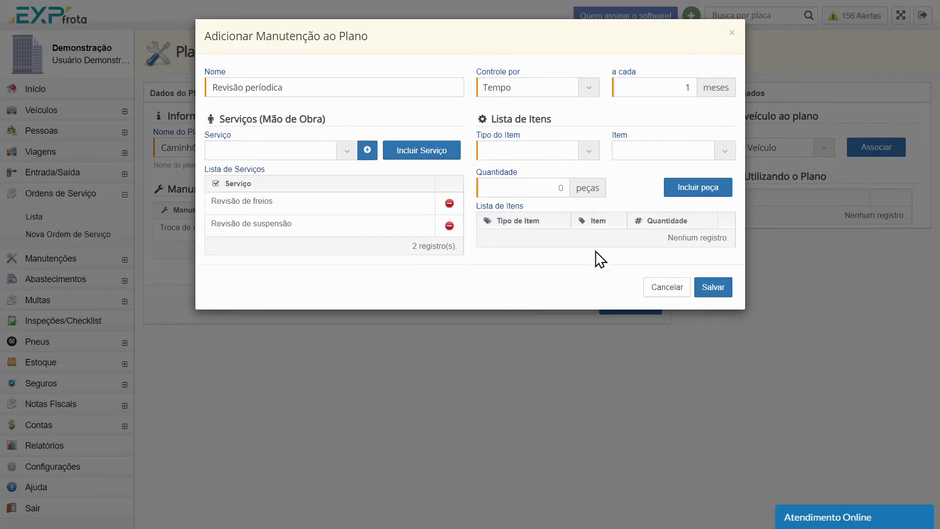
left_click(713, 288)
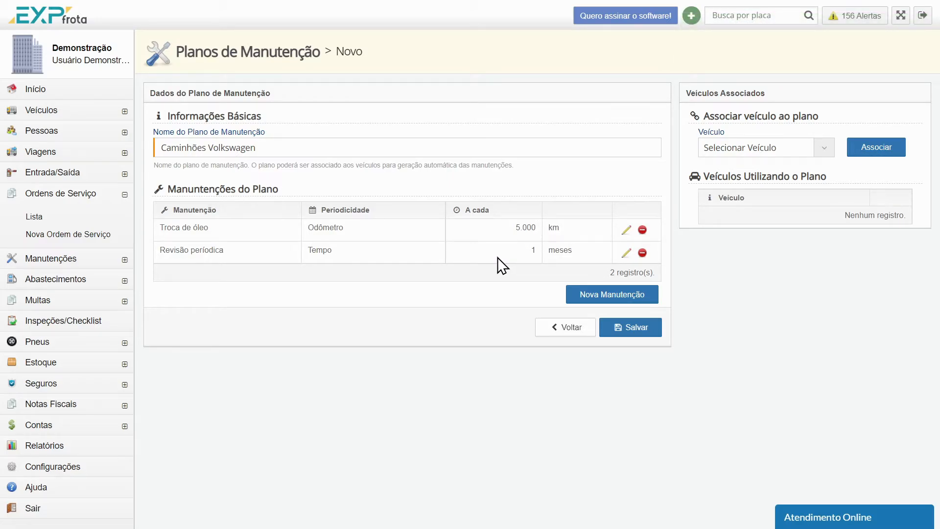
Associate the Toyota Corolla and the Ford Fiesta with the maintenance plan and save the plan
left_click(760, 142)
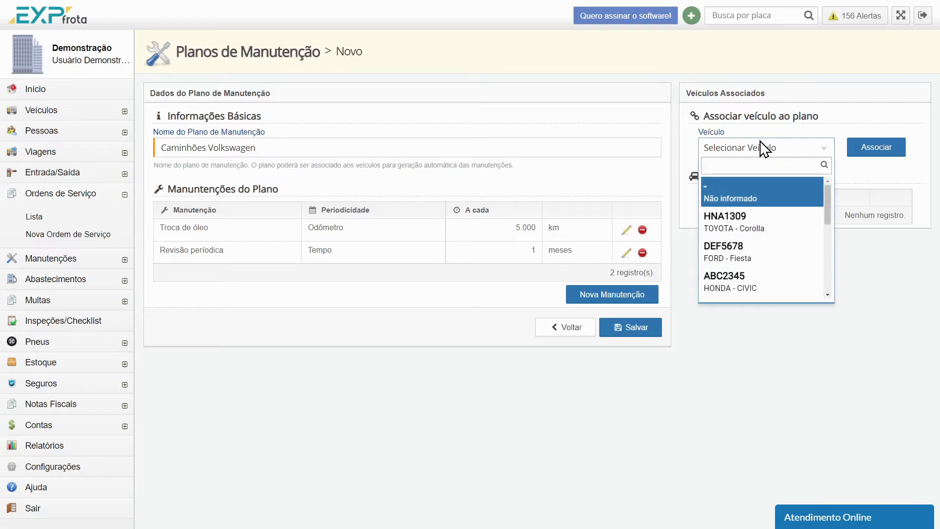
left_click(757, 228)
left_click(864, 150)
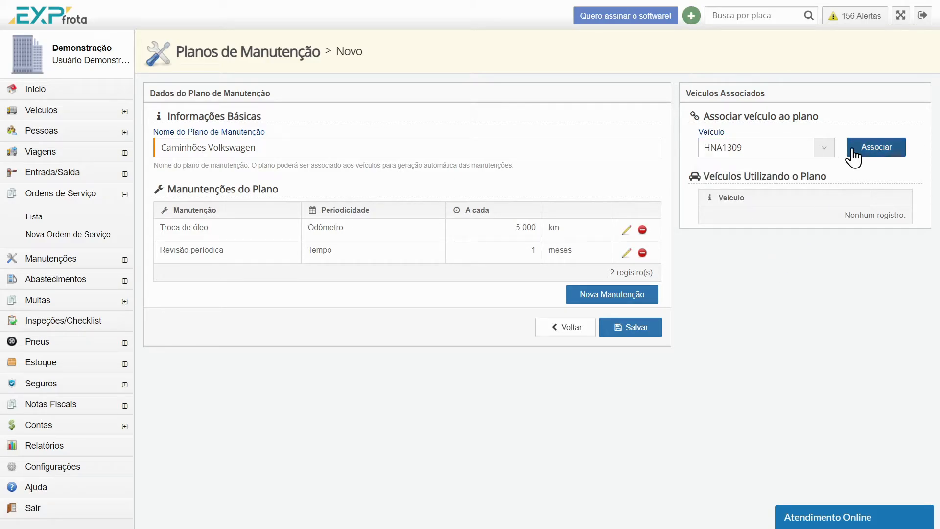
left_click(812, 152)
left_click(780, 252)
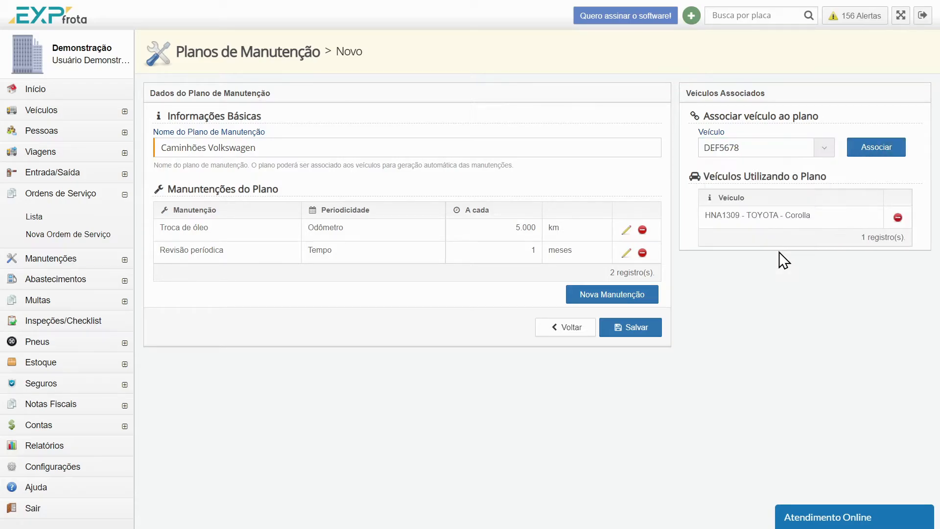
left_click(869, 157)
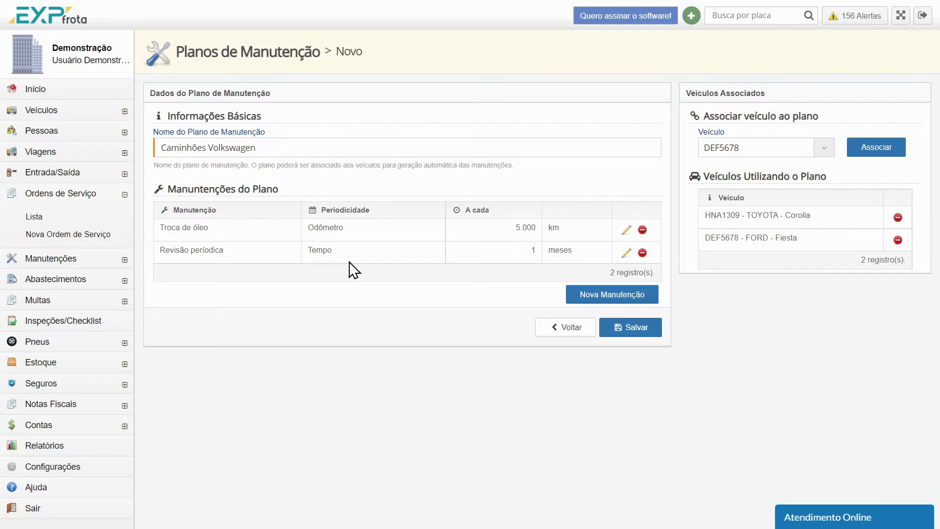
left_click(637, 331)
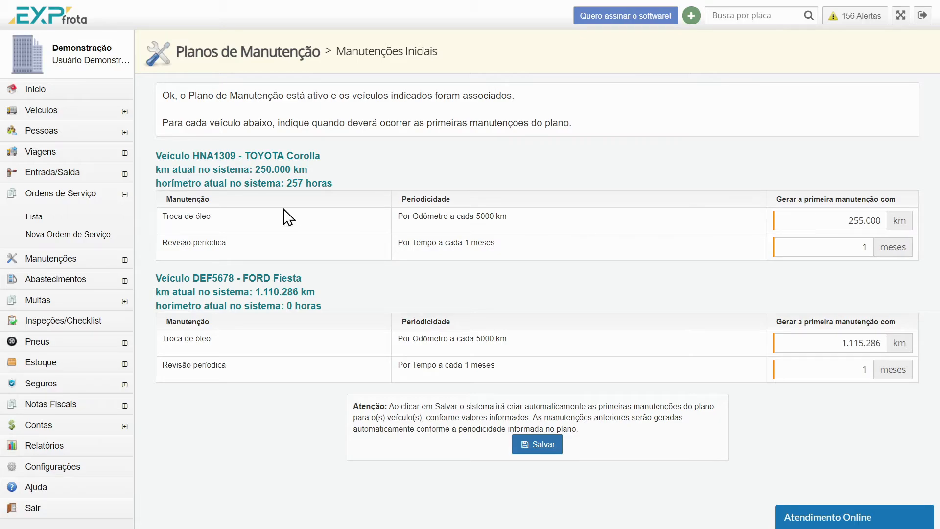
Set the Toyota Corolla's first oil change to 253.000 km and its first periodic review to 1 month
left_click_drag(157, 172, 322, 175)
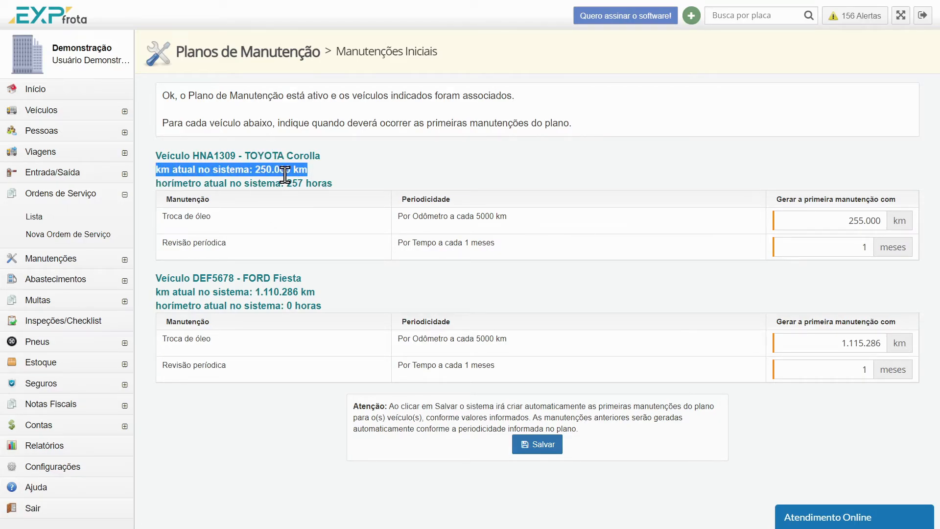
left_click(451, 213)
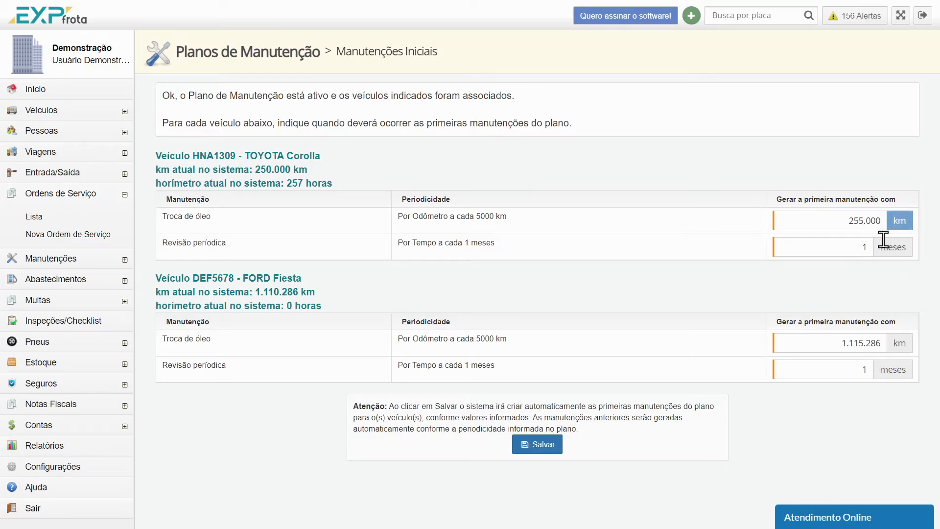
key("BackSpace")
key("BackSpace")
key("BackSpace")
key("BackSpace")
type("3000")
left_click(862, 241)
type("1")
Save the initial maintenances for both associated vehicles, keeping the Ford Fiesta's suggested values
left_click_drag(157, 278, 342, 280)
left_click(348, 281)
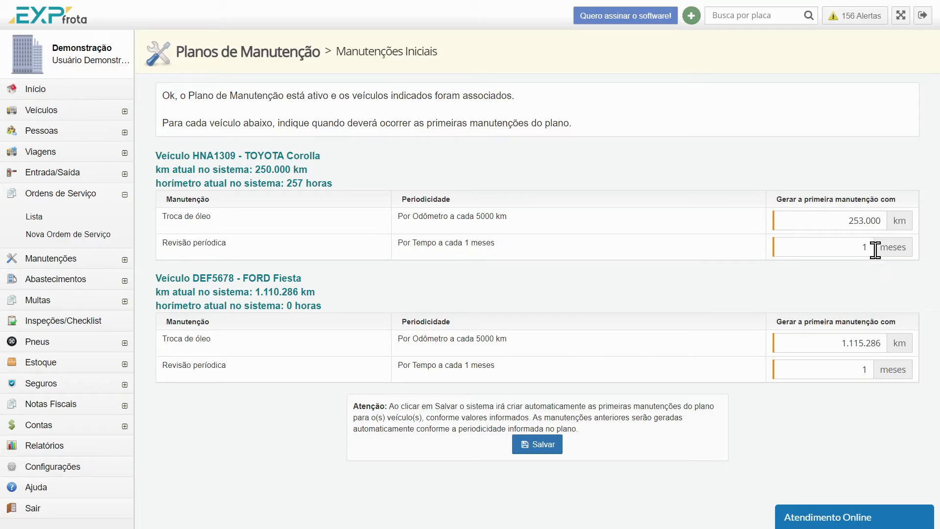
left_click(542, 446)
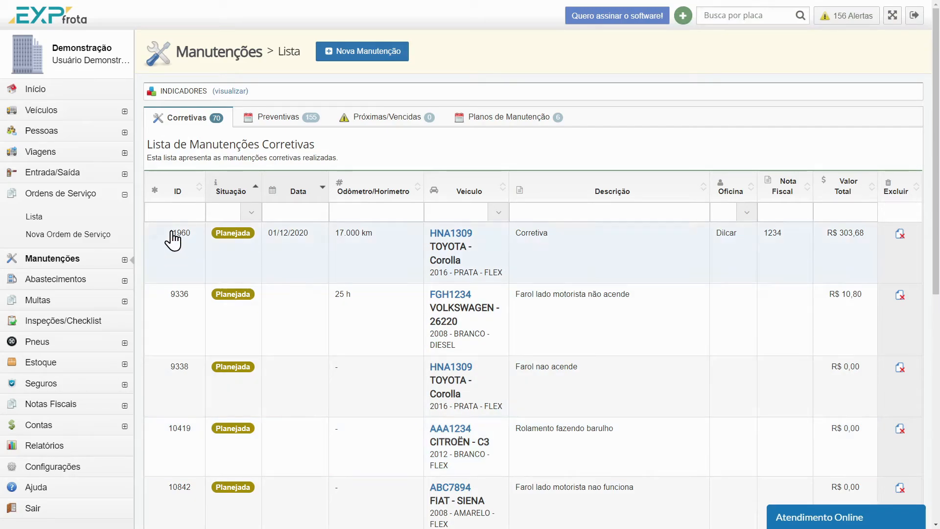
List the preventive maintenances by descending ID and open the Toyota Corolla's oil change planned at 253.000 km
left_click(276, 128)
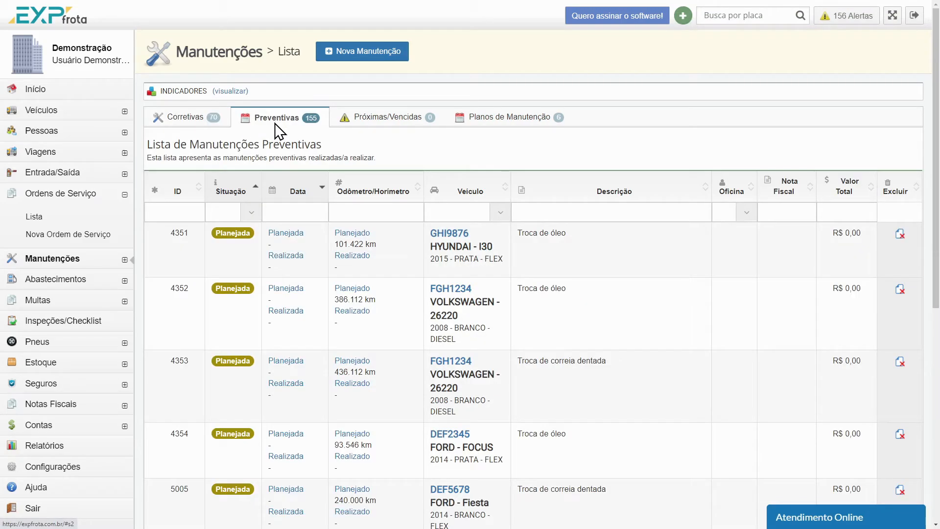
left_click(190, 195)
left_click(191, 198)
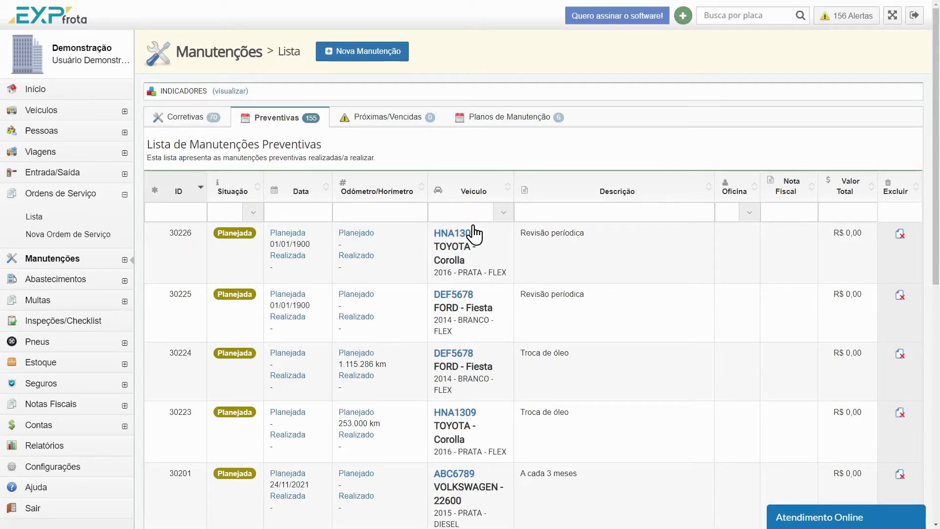
scroll(473, 350, "down", 1)
scroll(474, 350, "down", 3)
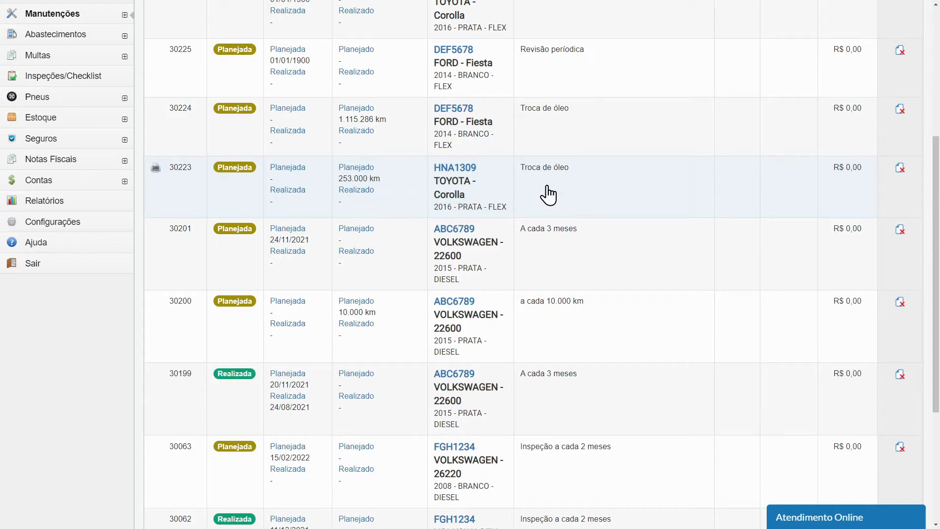
left_click(537, 195)
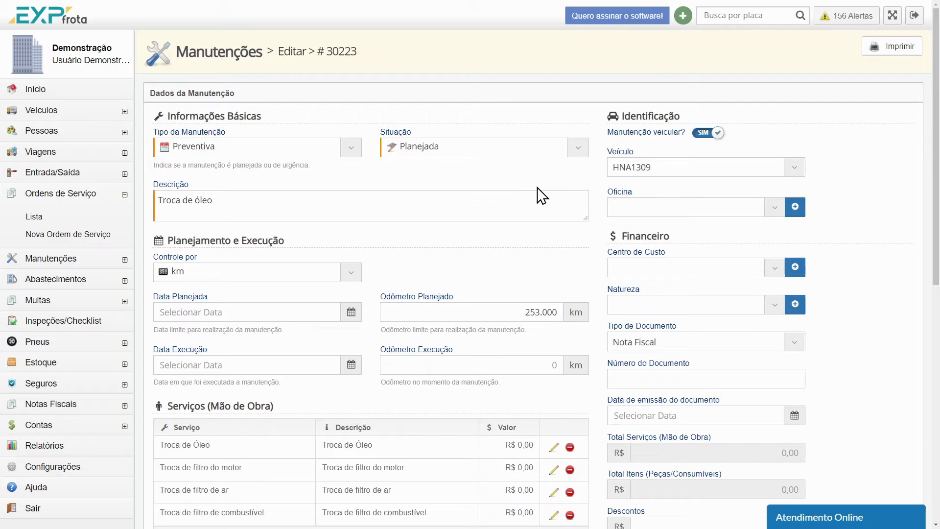
Set the oil change's status to Realizada, with execution date 12/08/2021 and execution odometer 254.500 km
left_click(582, 148)
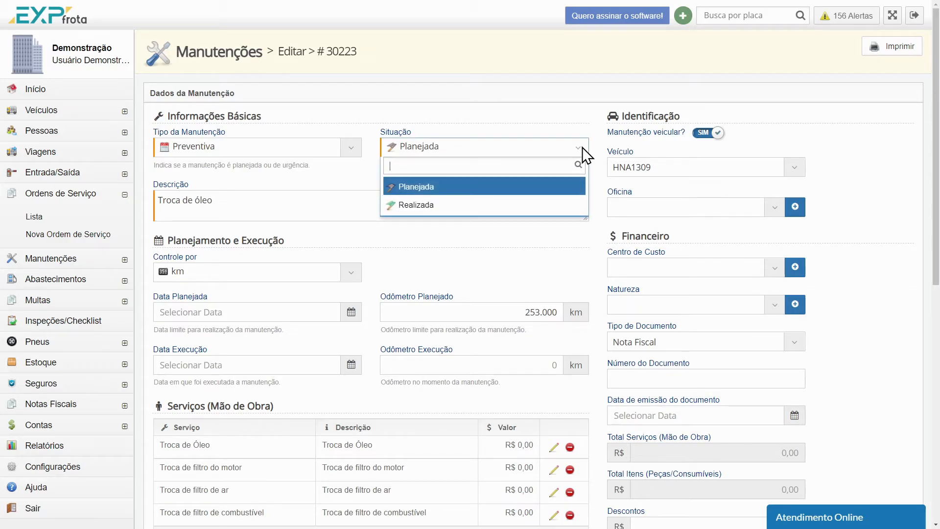
left_click(429, 203)
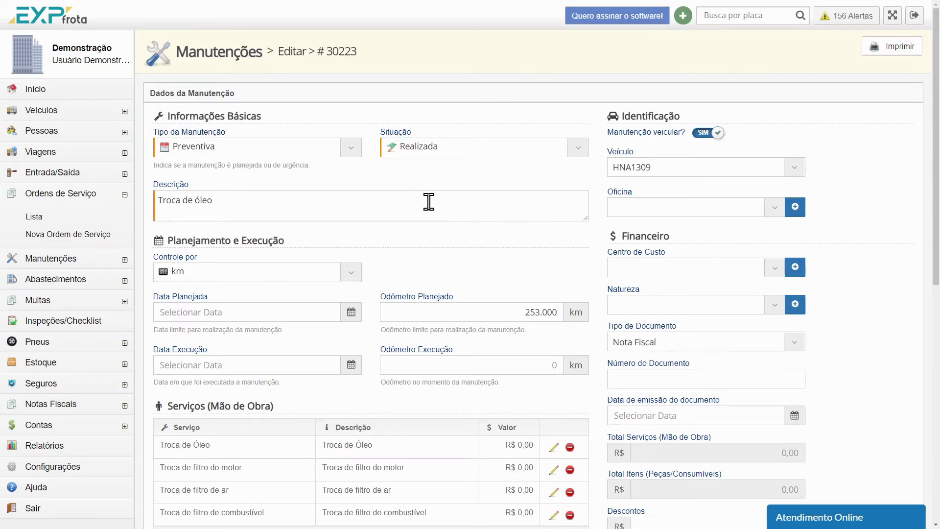
left_click(264, 357)
left_click(241, 447)
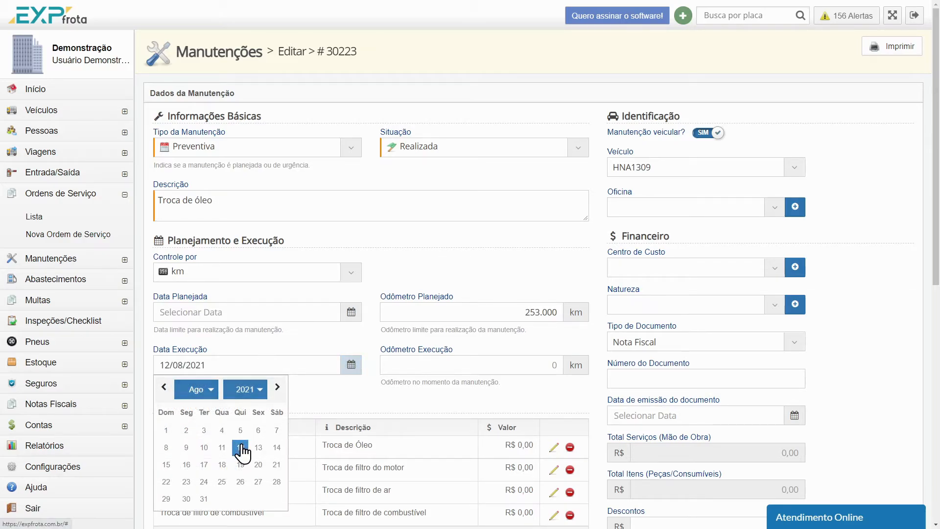
left_click(512, 372)
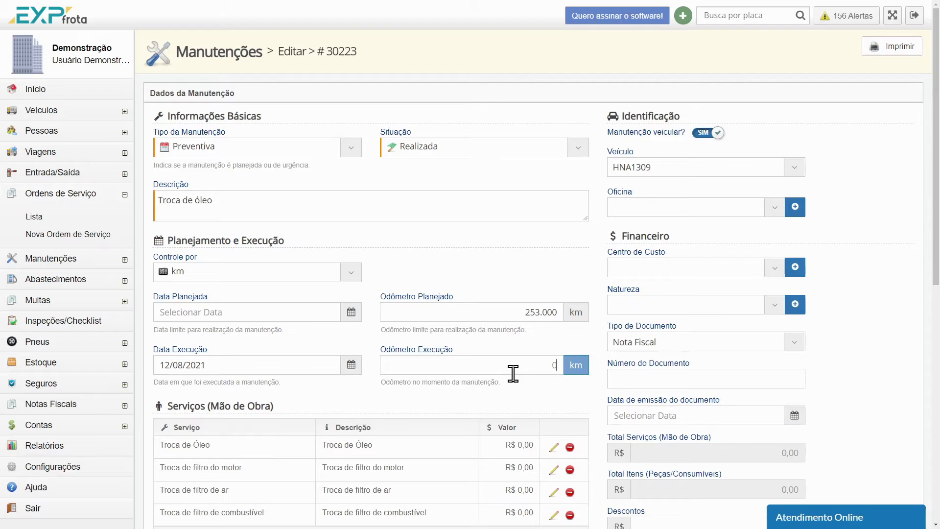
type("254500")
Set the value of the Troca de Óleo service to R$ 10,00 and save it
scroll(589, 358, "down", 1)
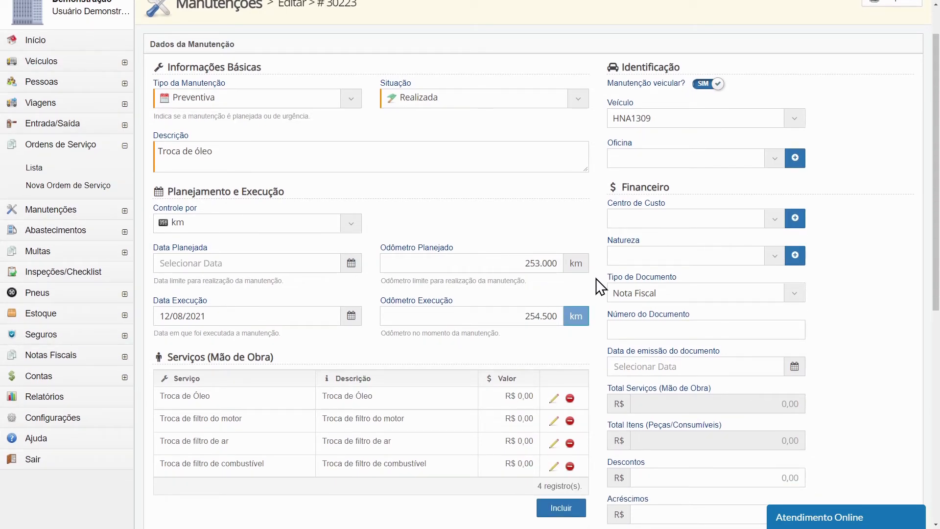
scroll(583, 287, "down", 1)
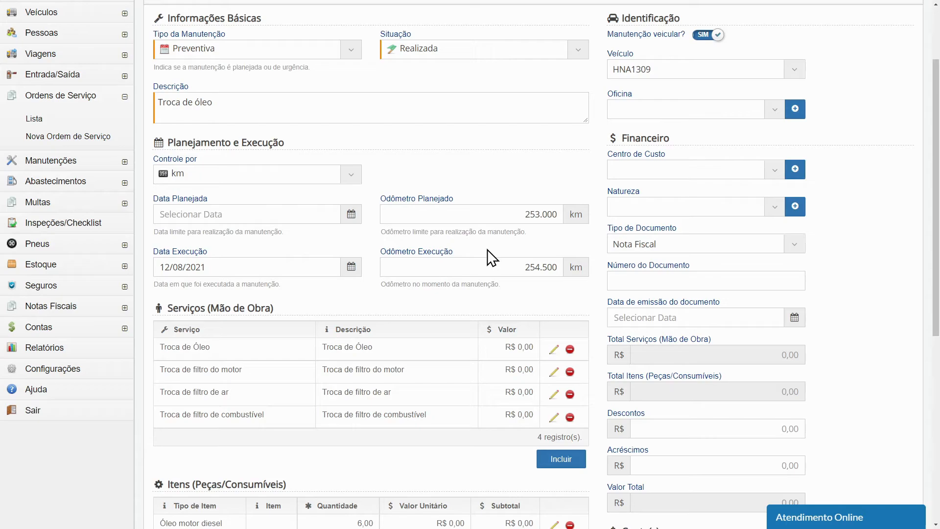
scroll(492, 257, "down", 2)
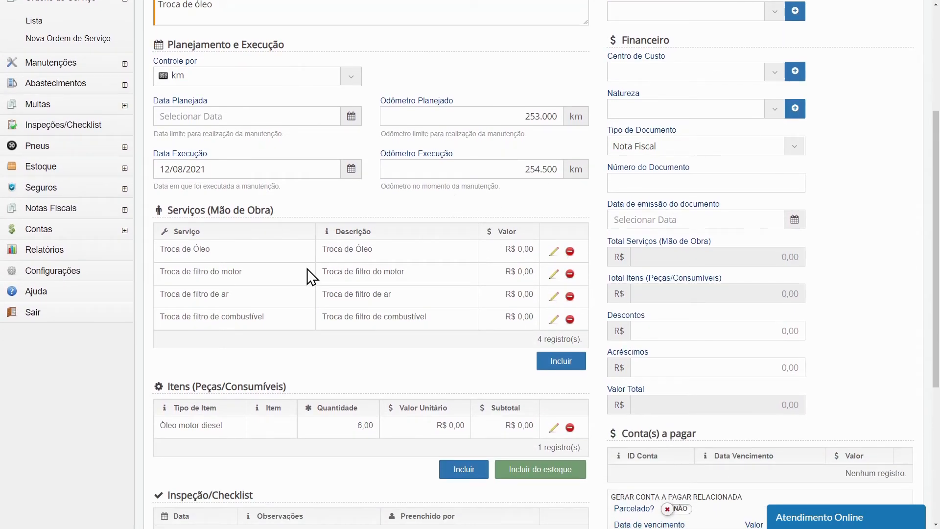
left_click(553, 252)
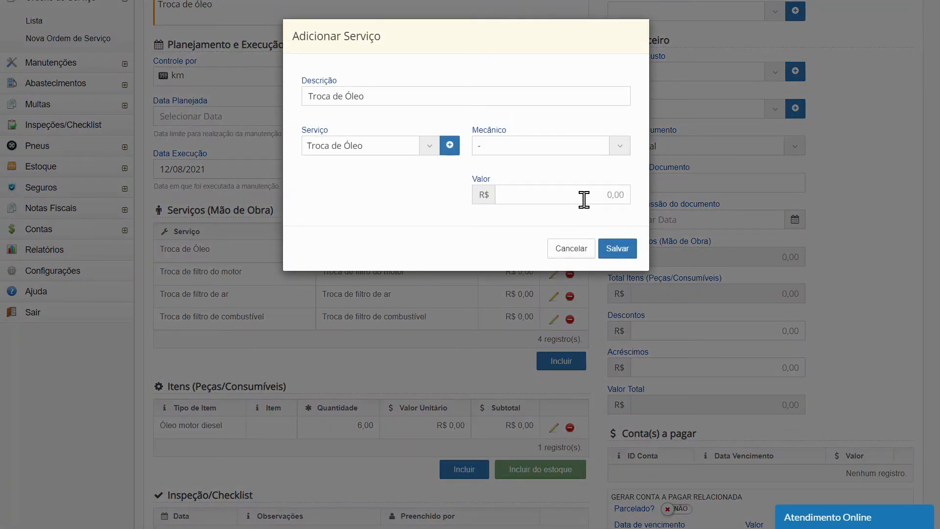
type("10")
left_click(618, 248)
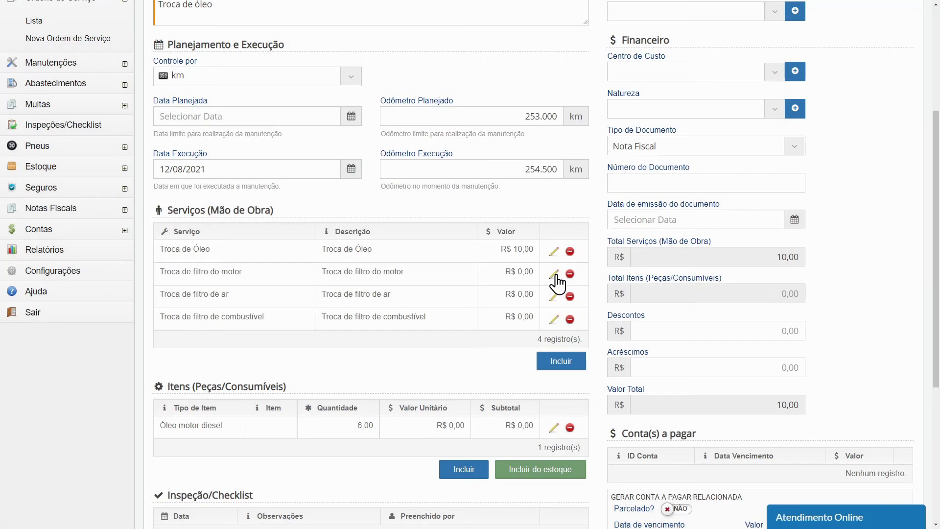
Set the value of the Troca de filtro do motor service to R$ 20,00 and save it
left_click(553, 274)
left_click(601, 196)
type("20")
left_click(617, 247)
Remove the Troca de filtro de ar service and set the value of Troca de filtro de combustível to R$ 25,00
left_click(570, 296)
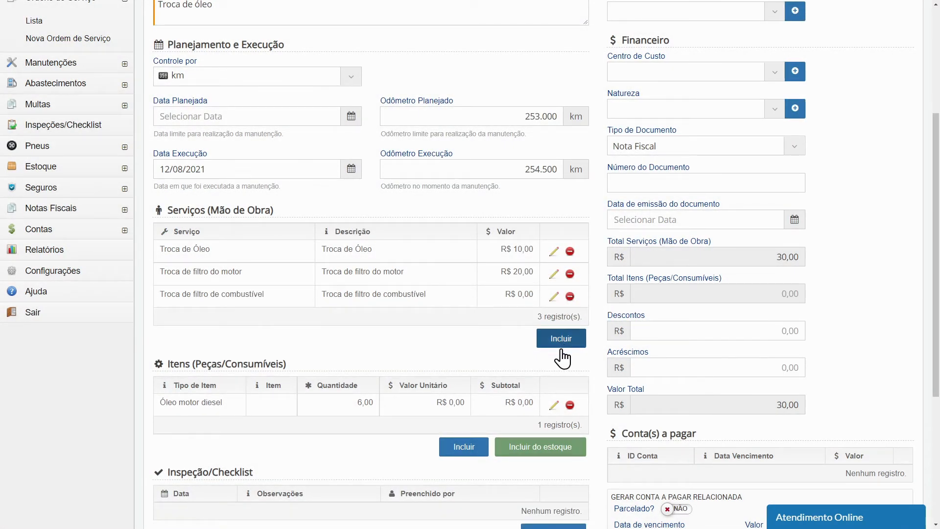
left_click(554, 296)
left_click(590, 195)
type("2500")
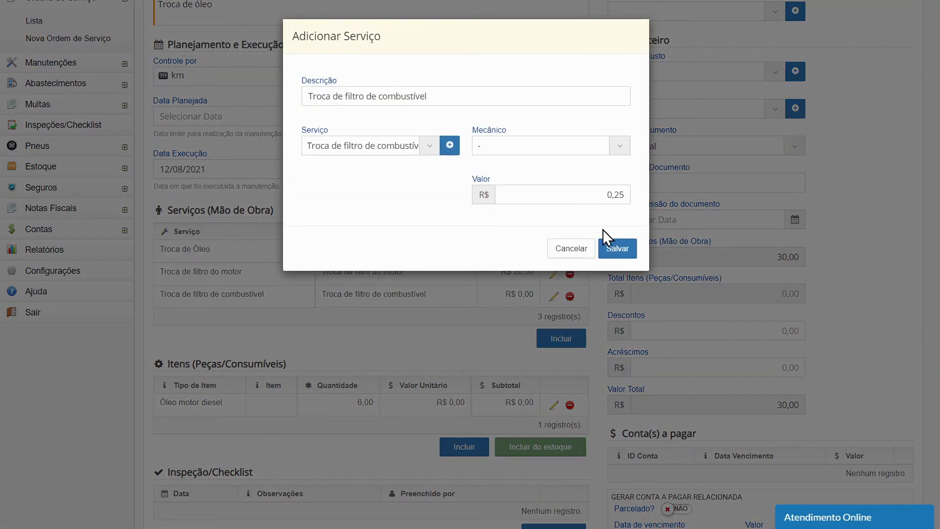
left_click(617, 249)
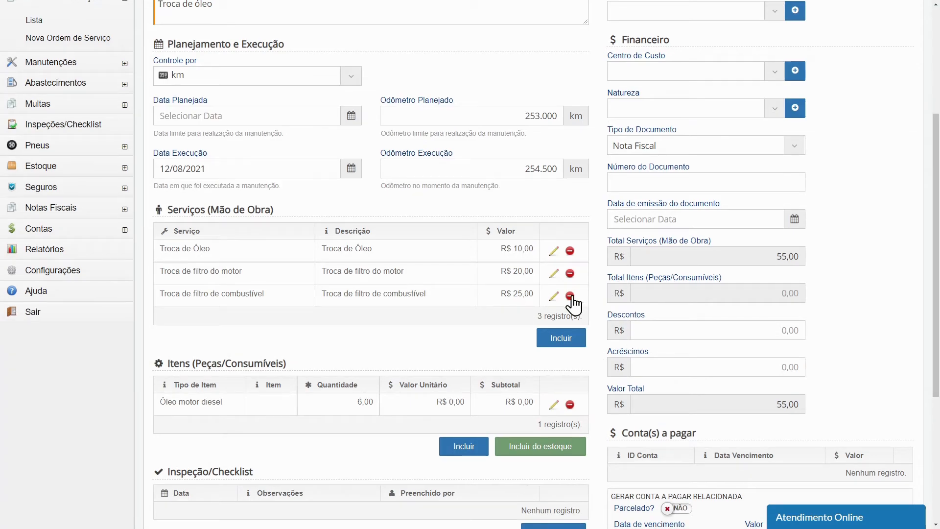
Set the unit value of the Óleo motor diesel item to R$ 20,00 and save it
scroll(528, 351, "down", 1)
left_click(554, 357)
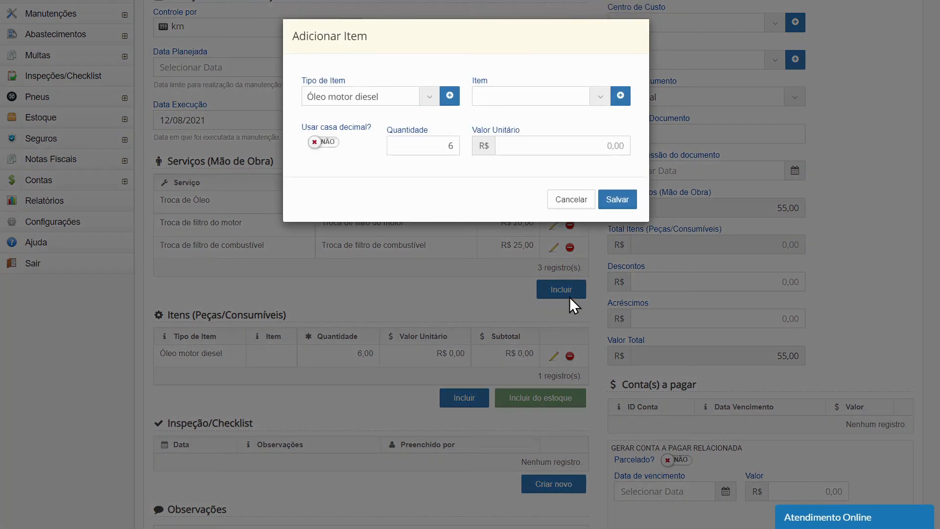
left_click(608, 152)
type("2000")
left_click(619, 203)
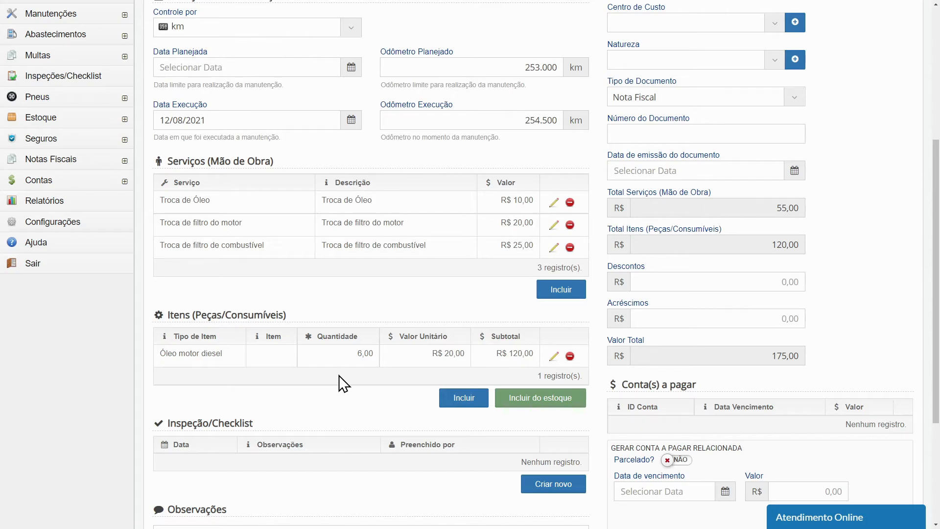
Assign the workshop Dilcar, the cost center Entregas and the nature Mecânica to the oil change maintenance
scroll(339, 375, "down", 3)
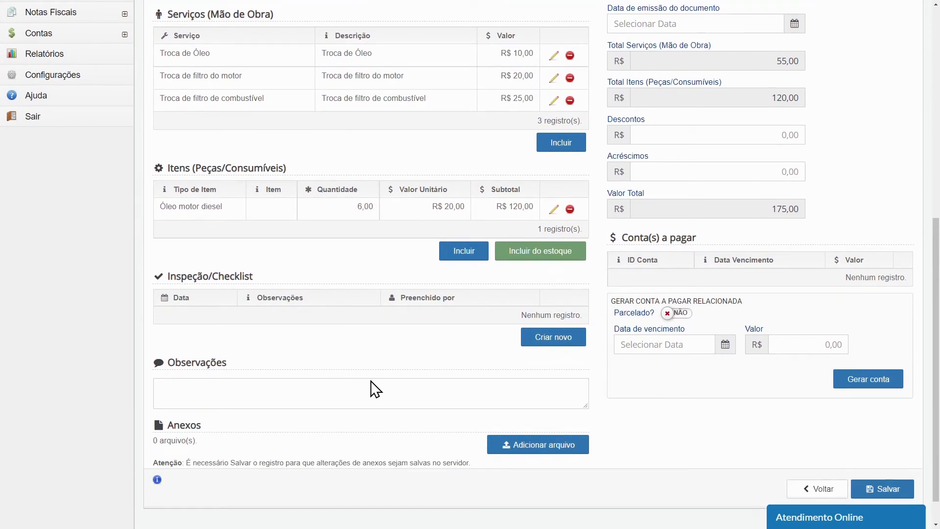
scroll(730, 434, "up", 7)
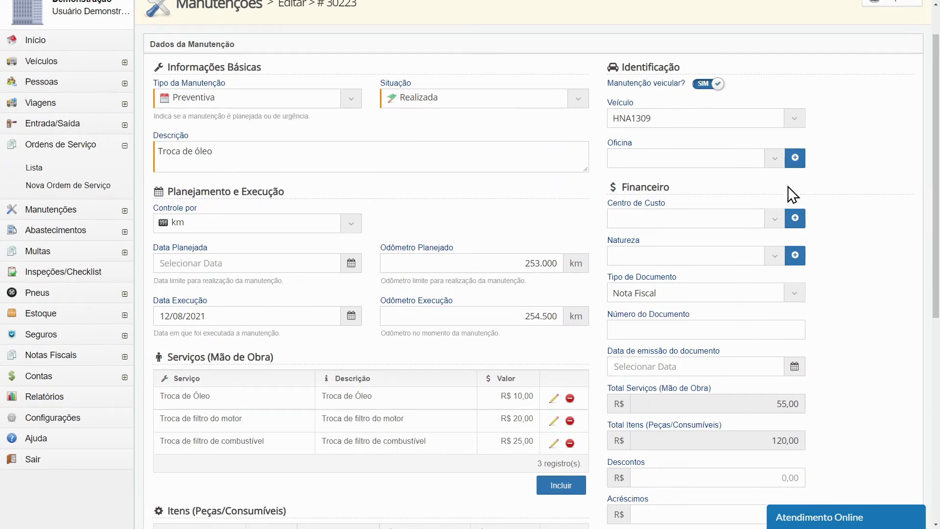
left_click(773, 158)
left_click(725, 211)
left_click(741, 221)
left_click(702, 285)
left_click(703, 256)
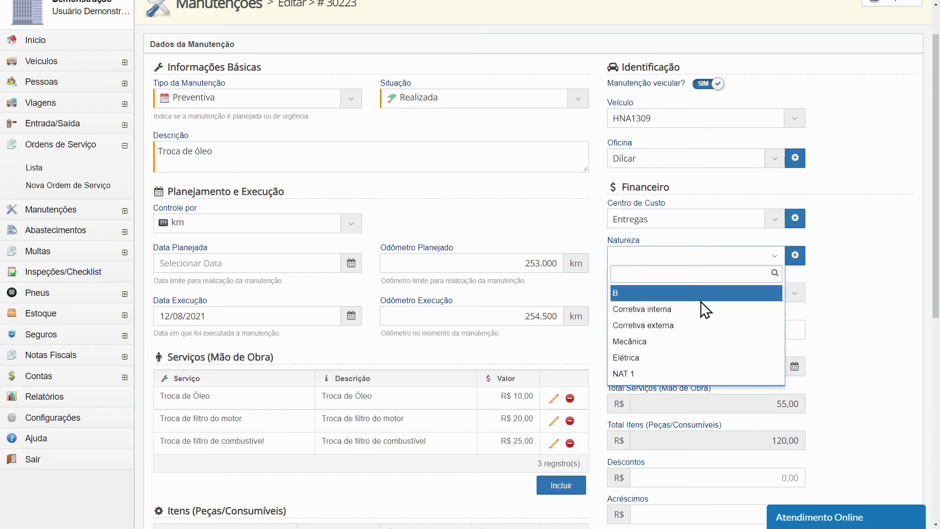
left_click(698, 341)
Enter document number 123 and set the document's issue date to 12/08/2021
left_click(688, 327)
type("123")
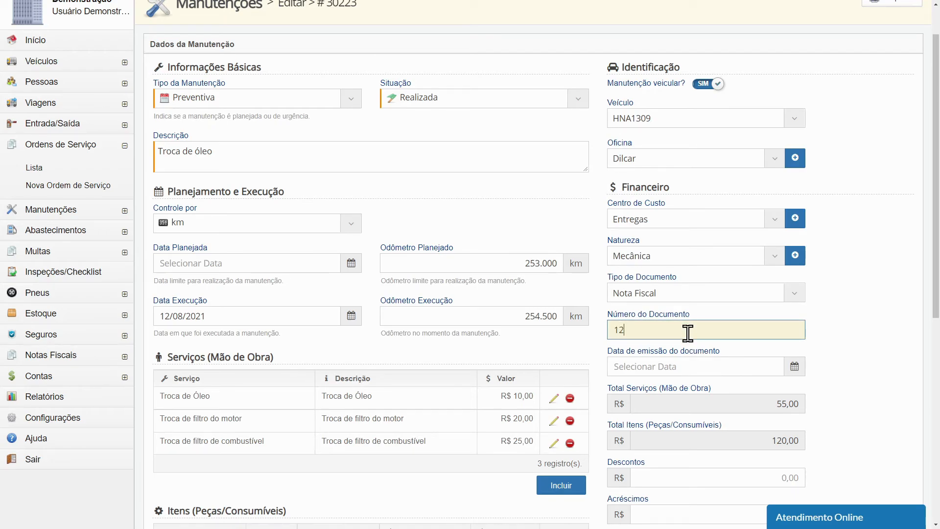
left_click(695, 366)
left_click(695, 449)
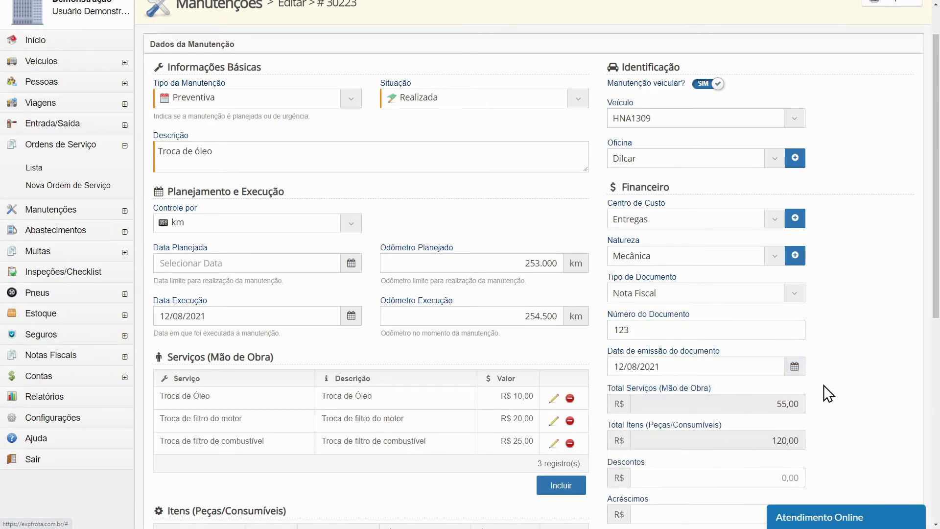
Review the completed oil change record and save it
scroll(845, 382, "down", 4)
scroll(843, 381, "down", 2)
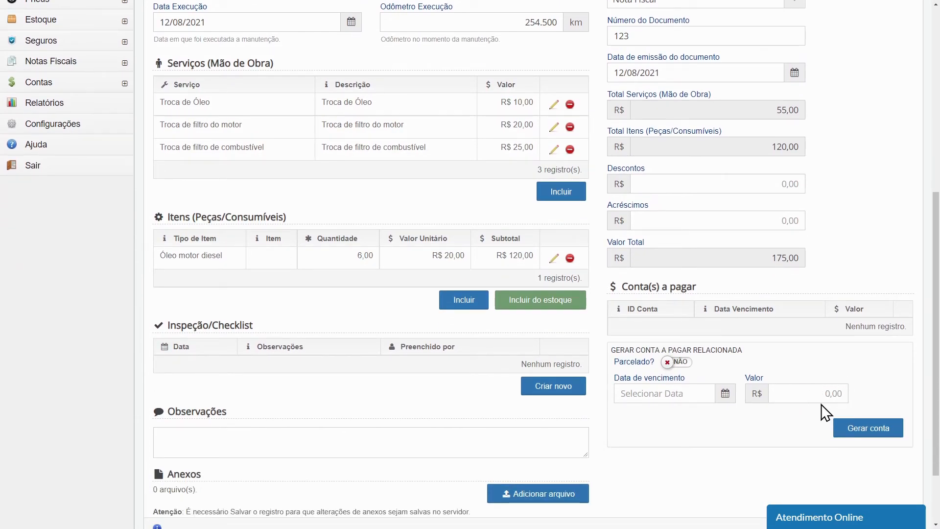
scroll(822, 404, "up", 7)
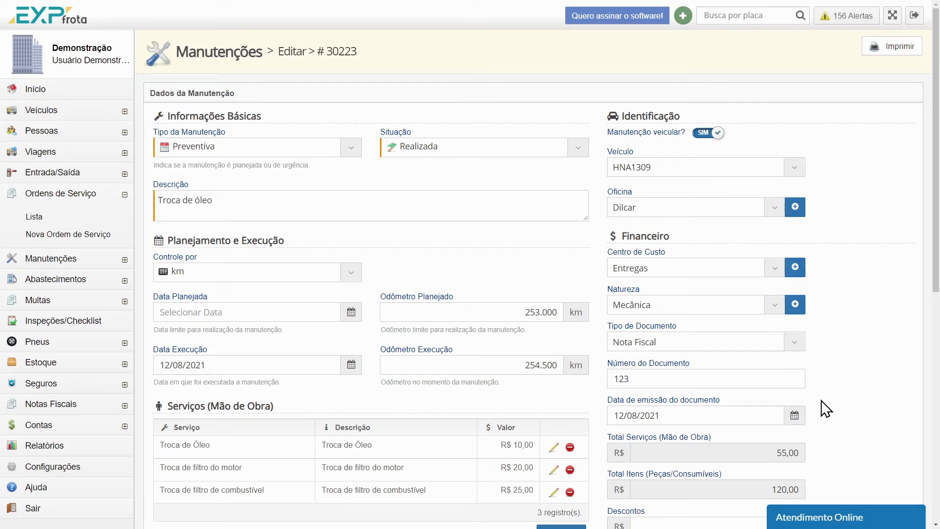
scroll(827, 408, "down", 9)
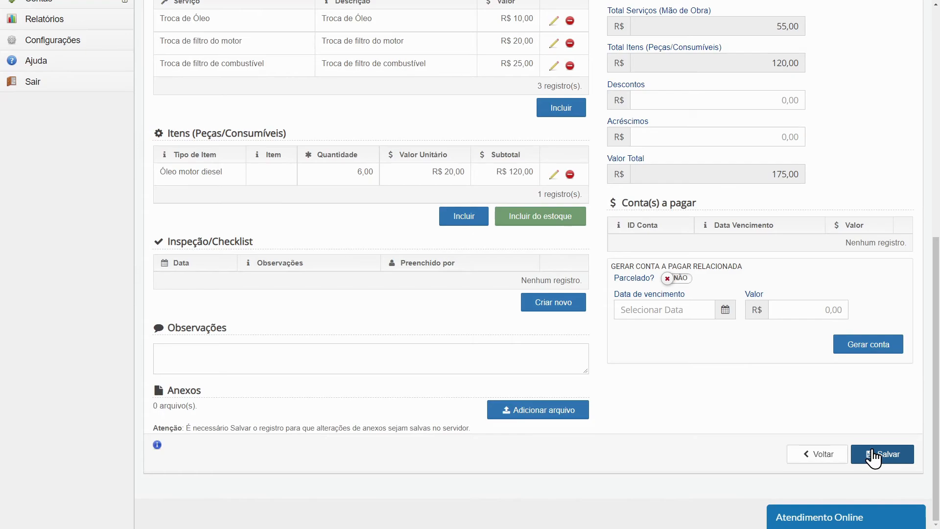
left_click(872, 456)
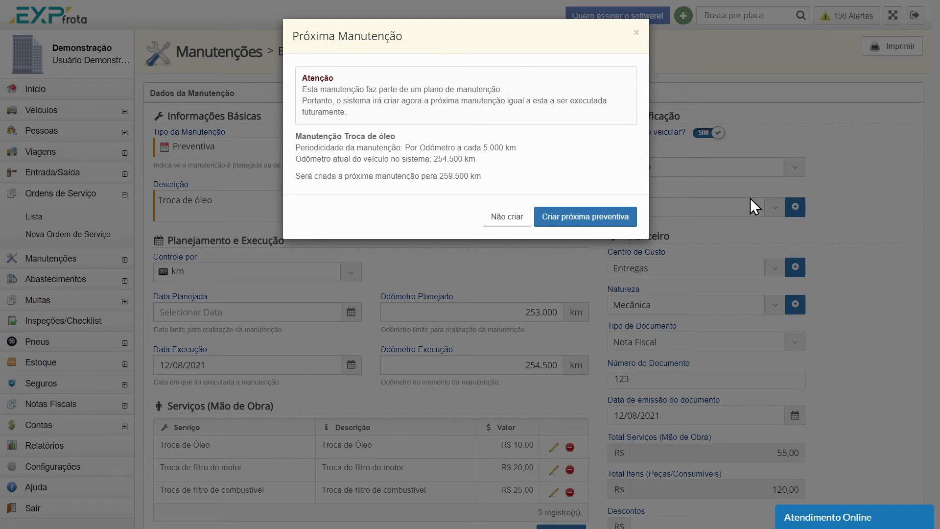
Check the periodicity and odometer basis of the next Troca de óleo and create the next preventive maintenance
left_click_drag(457, 147, 530, 146)
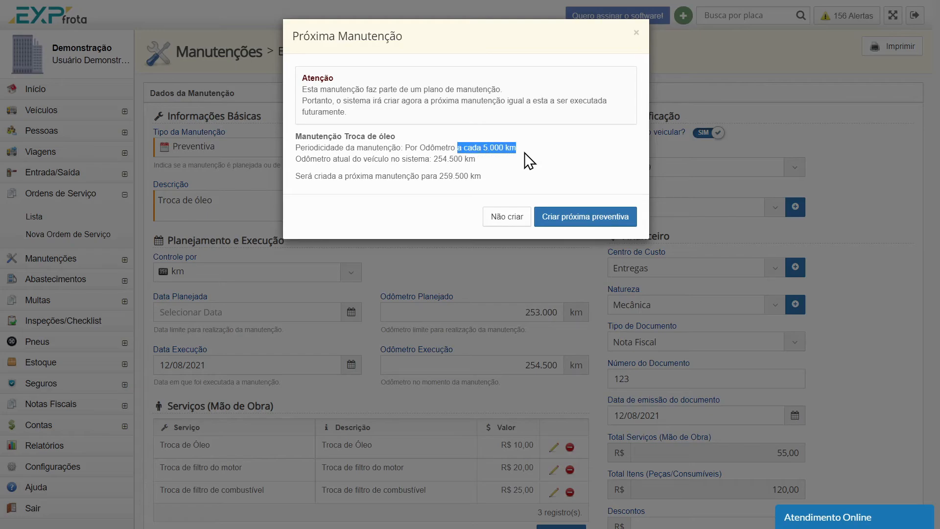
left_click(517, 160)
left_click_drag(434, 159, 474, 159)
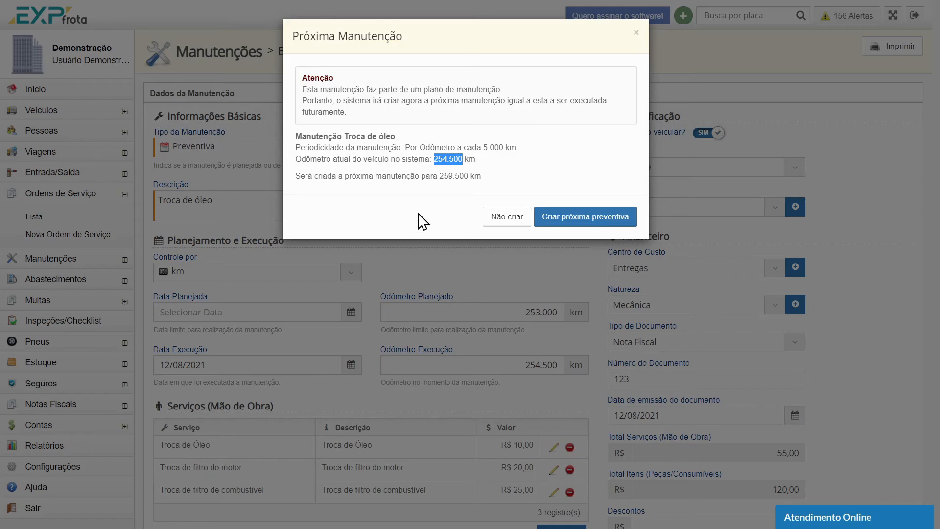
left_click(391, 177)
left_click_drag(434, 159, 516, 148)
left_click(531, 177)
left_click(625, 218)
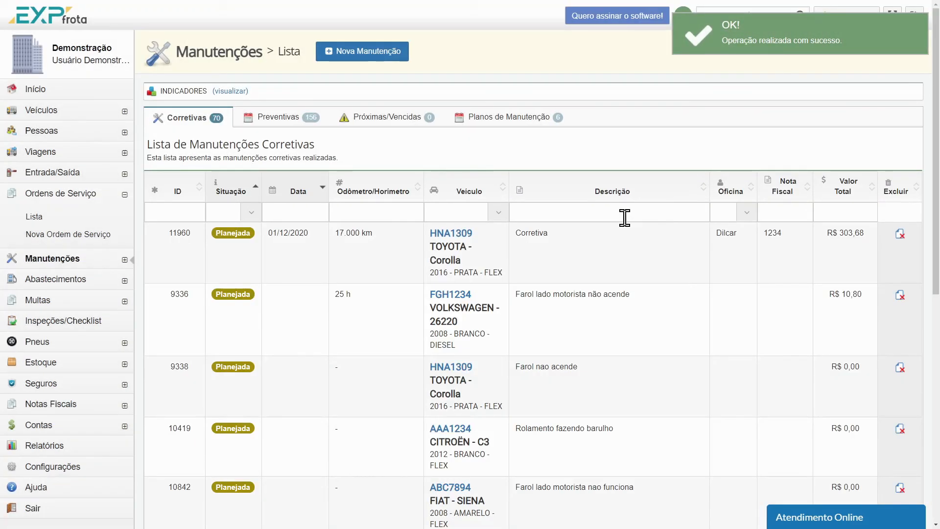
Sort the preventive maintenances by descending ID and open the newest planned Troca de óleo
left_click(310, 120)
left_click(195, 192)
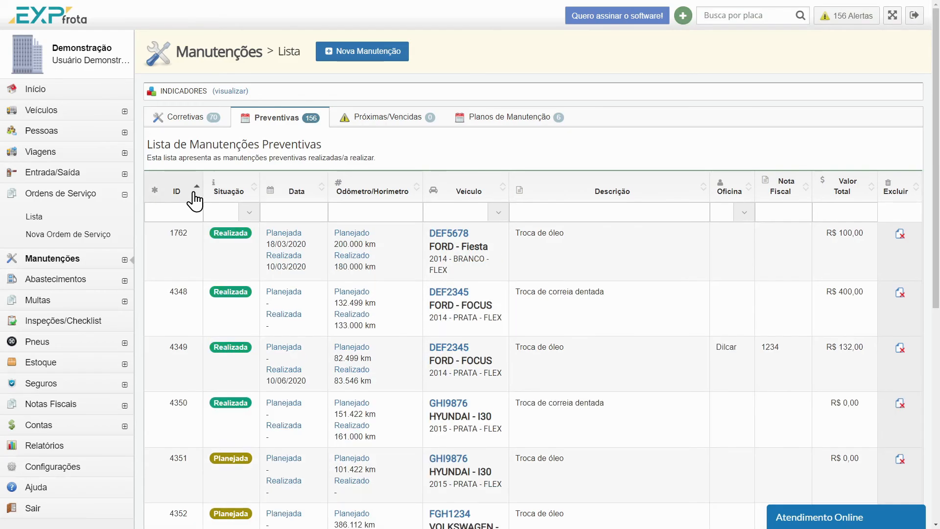
left_click(195, 194)
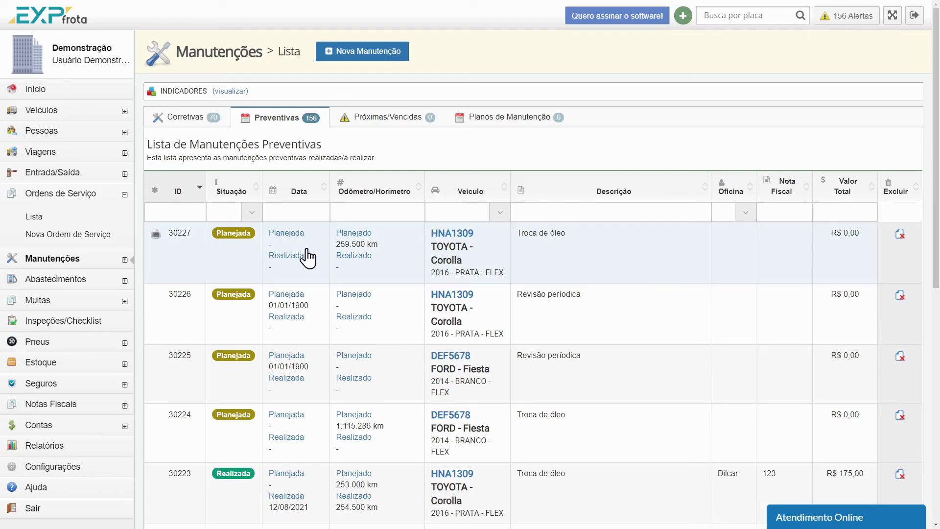
left_click(389, 260)
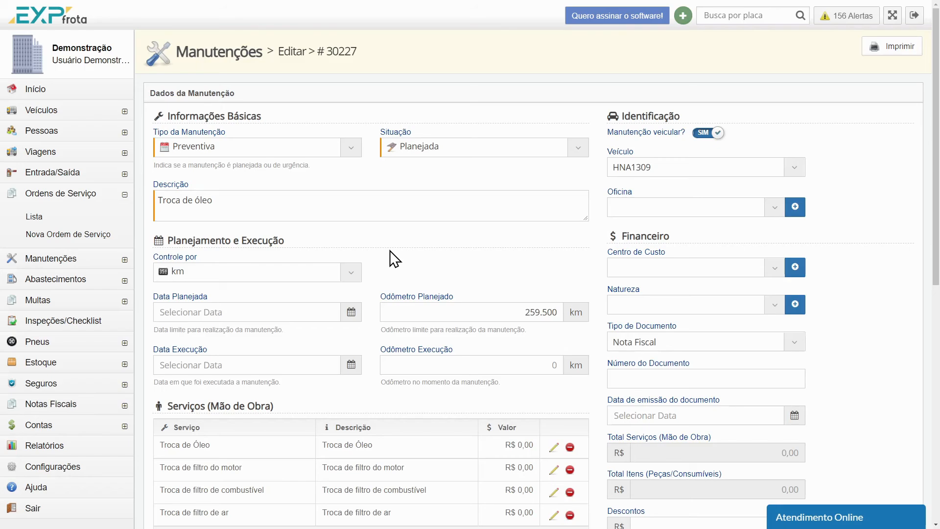
Set the maintenance status to Realizada and the execution odometer to 265.000 km
left_click(485, 152)
left_click(477, 207)
left_click(533, 368)
type("265.000")
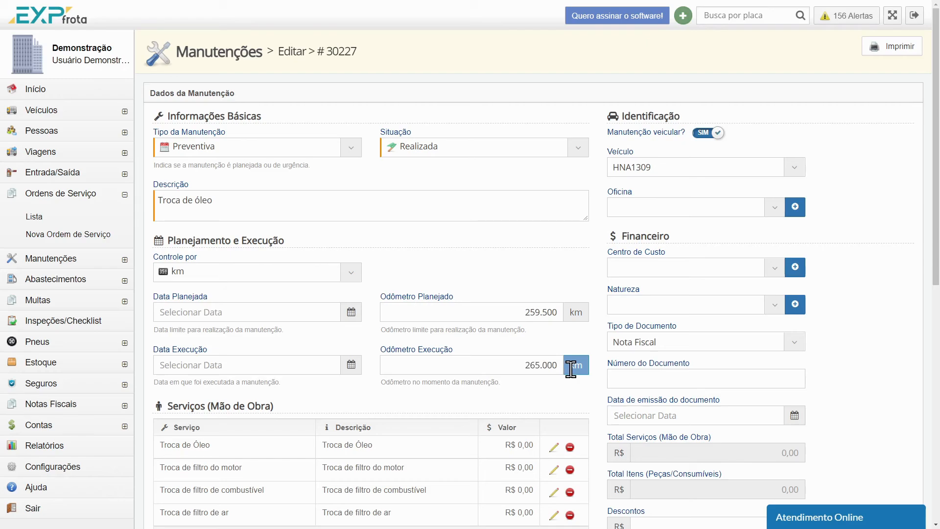
left_click(595, 375)
Save the performed oil change and generate the following preventive maintenance from the plan
scroll(617, 313, "down", 3)
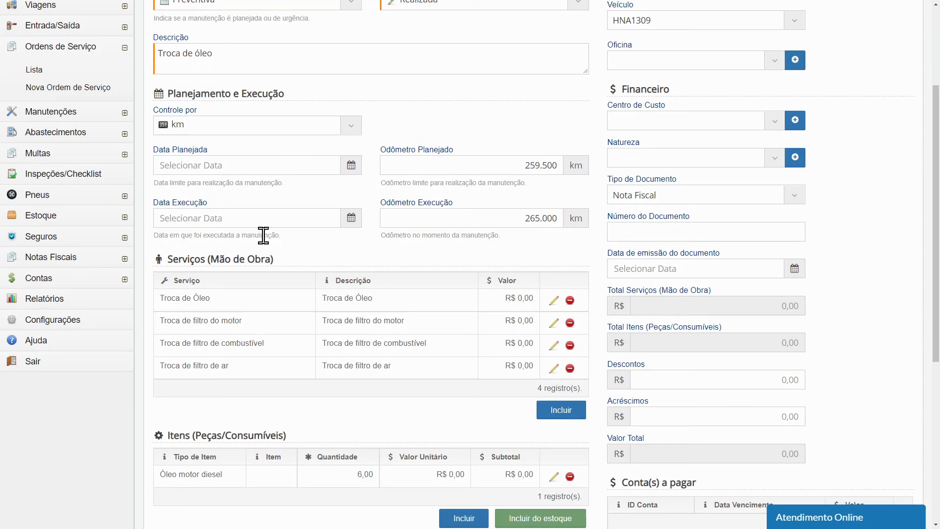
scroll(594, 328, "up", 3)
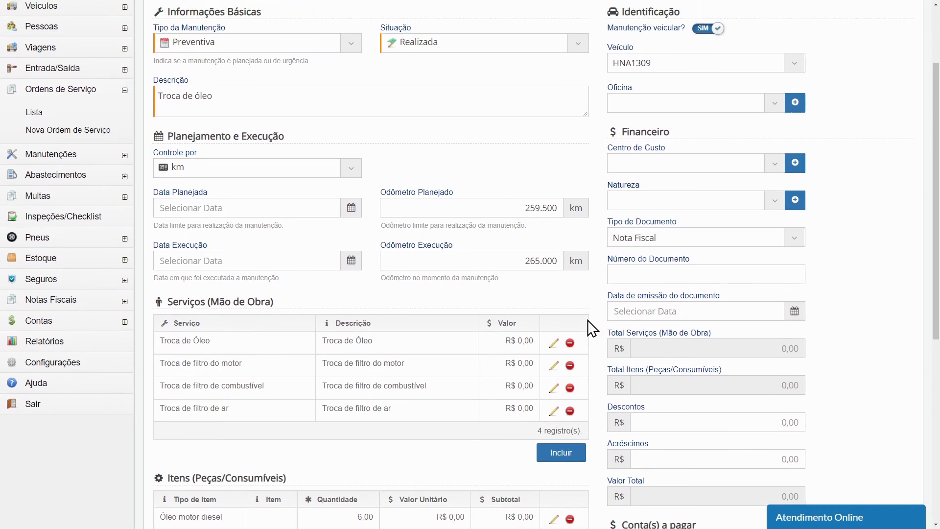
scroll(593, 328, "down", 8)
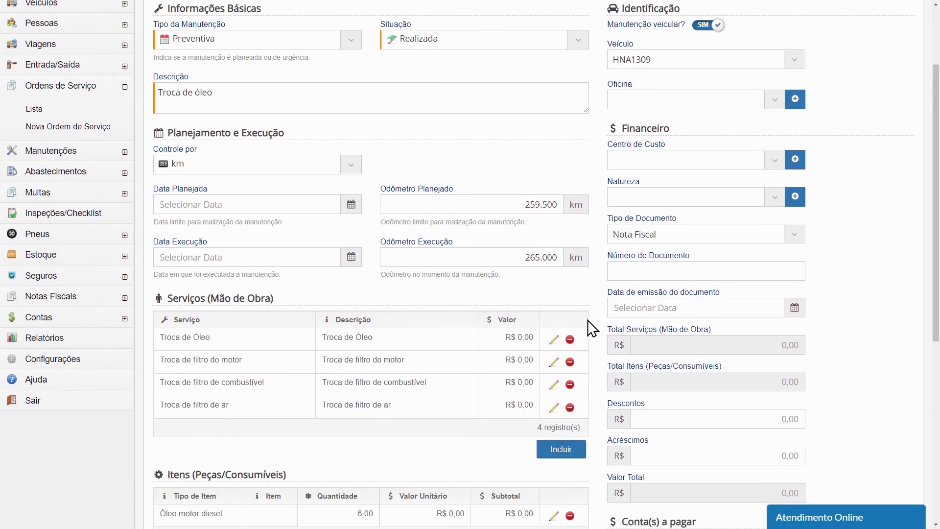
scroll(592, 327, "down", 2)
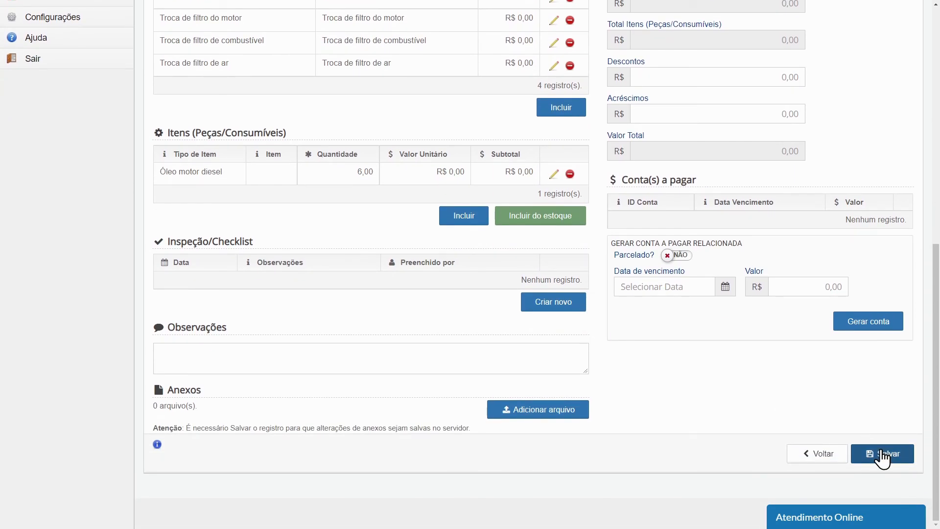
left_click(879, 446)
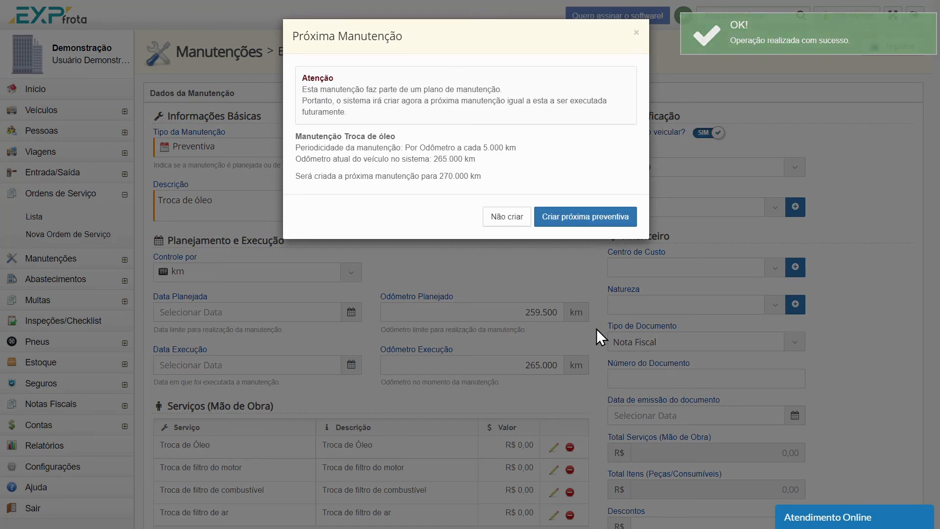
left_click(607, 223)
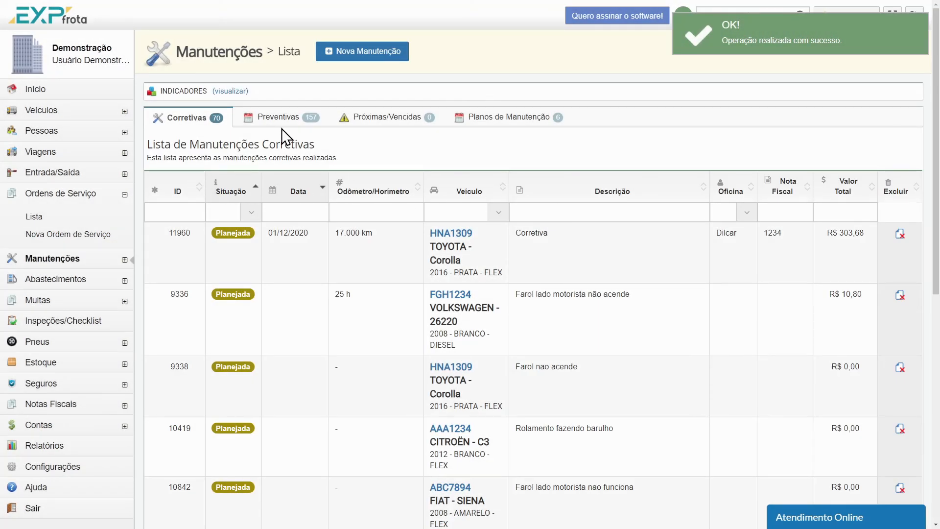
Open the newest preventive Troca de óleo from the list sorted by descending ID and review its description, services and items
left_click(278, 121)
left_click(189, 195)
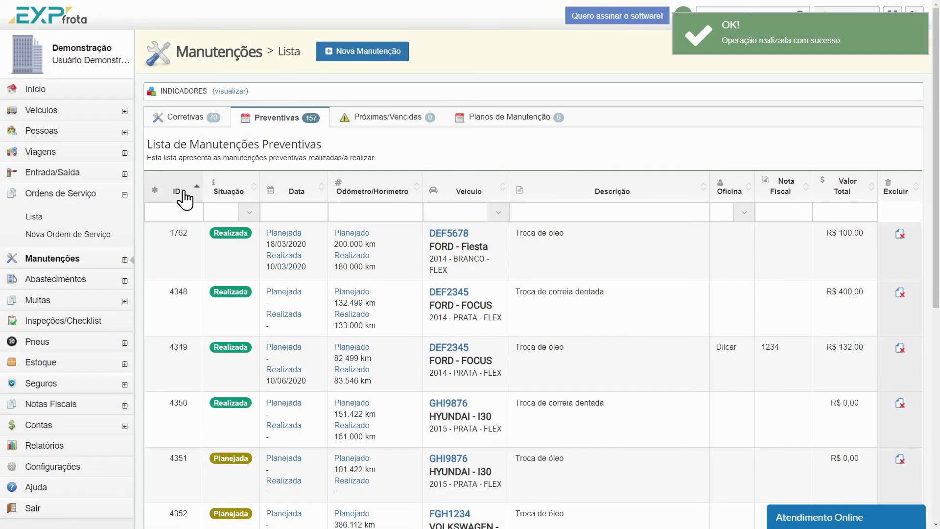
left_click(186, 196)
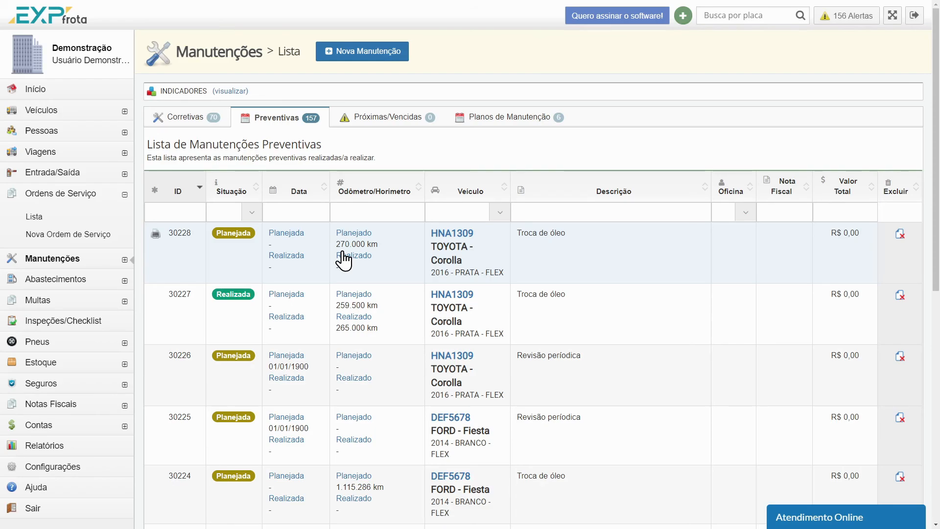
left_click(345, 259)
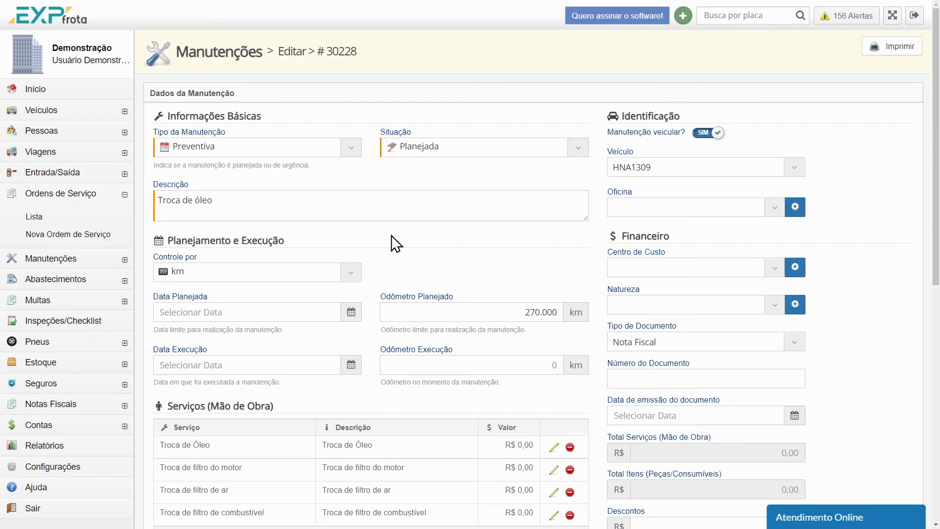
left_click_drag(225, 204, 160, 201)
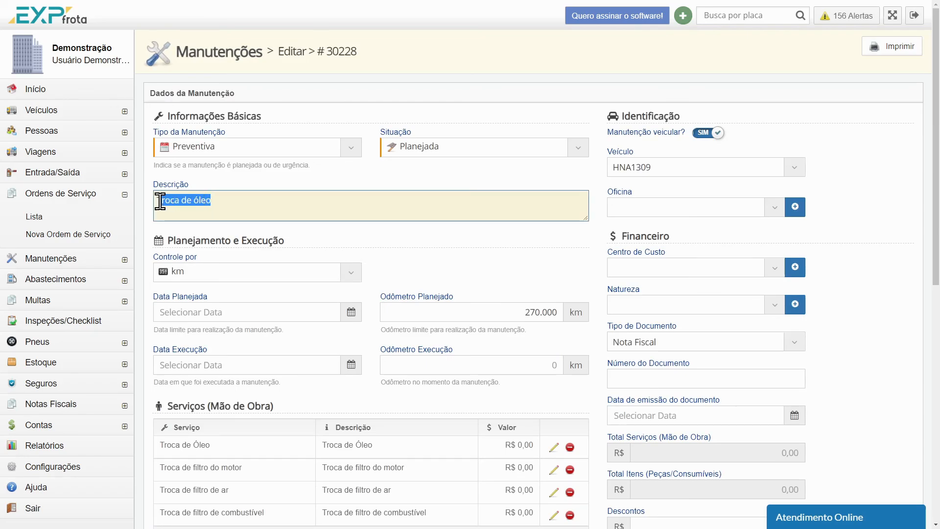
left_click(301, 239)
scroll(363, 256, "down", 2)
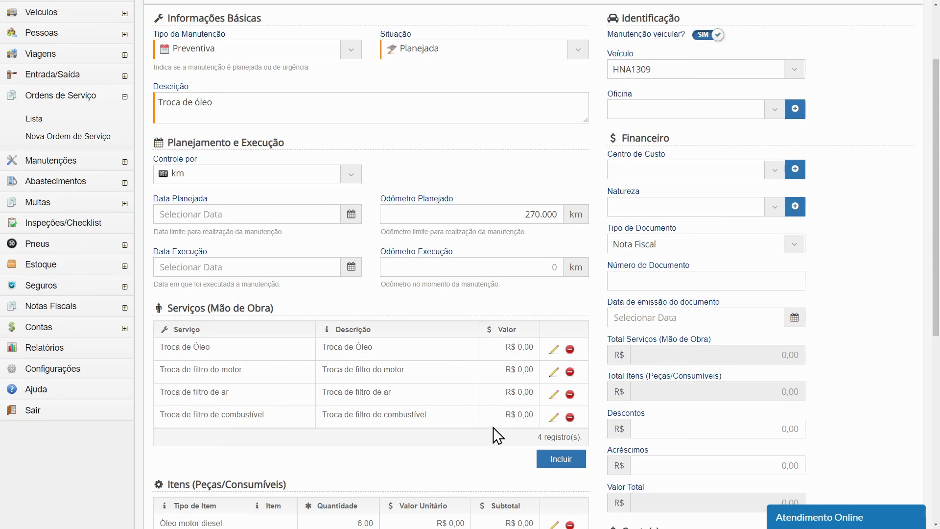
scroll(539, 379, "down", 2)
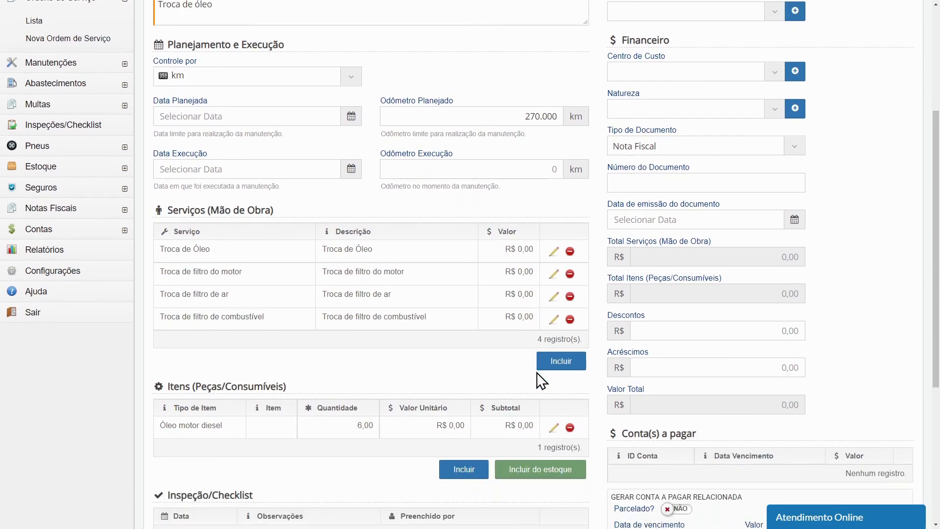
scroll(538, 380, "up", 4)
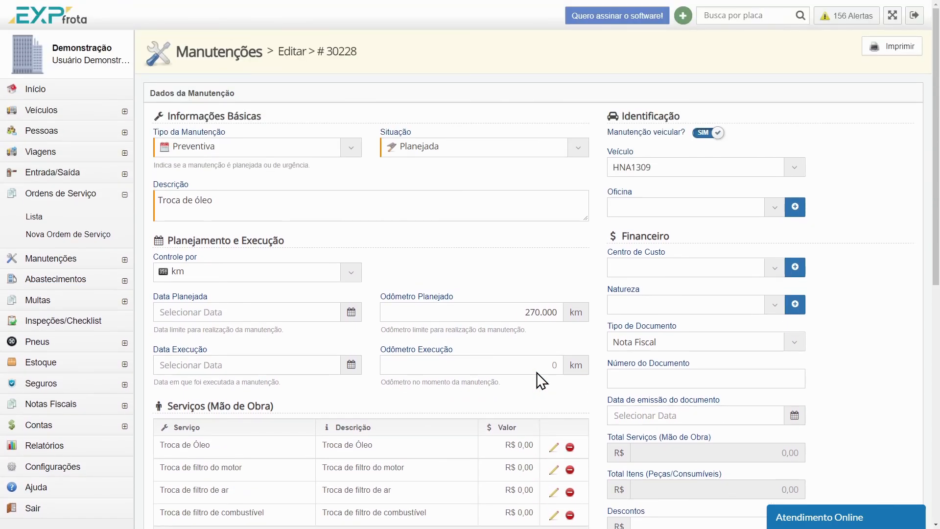
Return to the maintenance module and display the list of maintenance plans
left_click(69, 226)
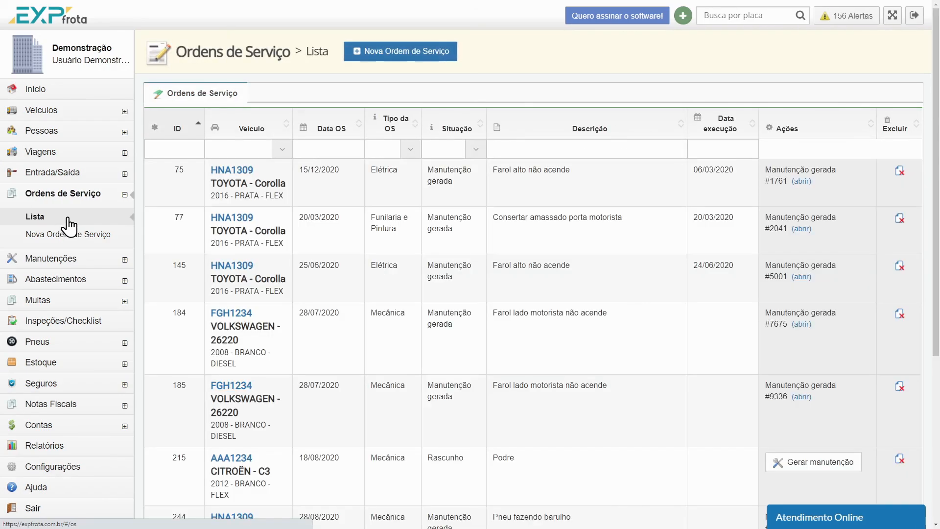
left_click(30, 258)
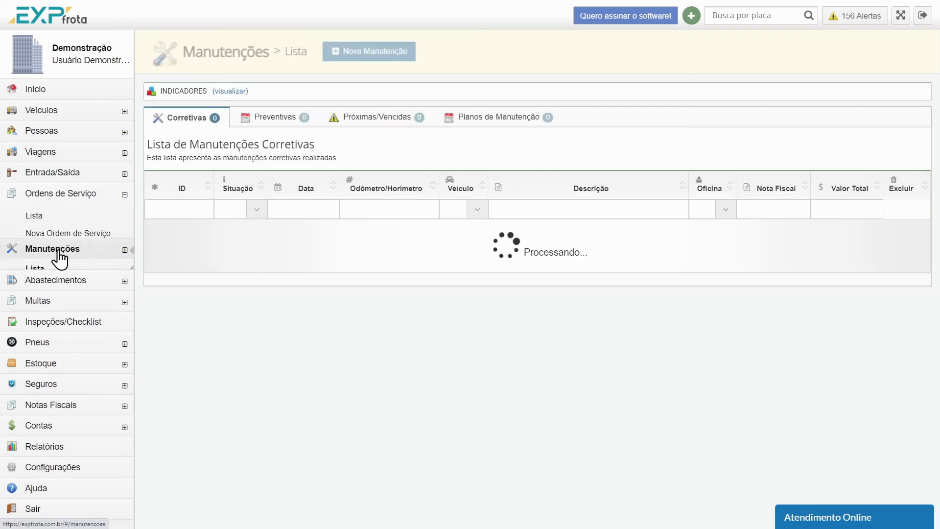
left_click(540, 119)
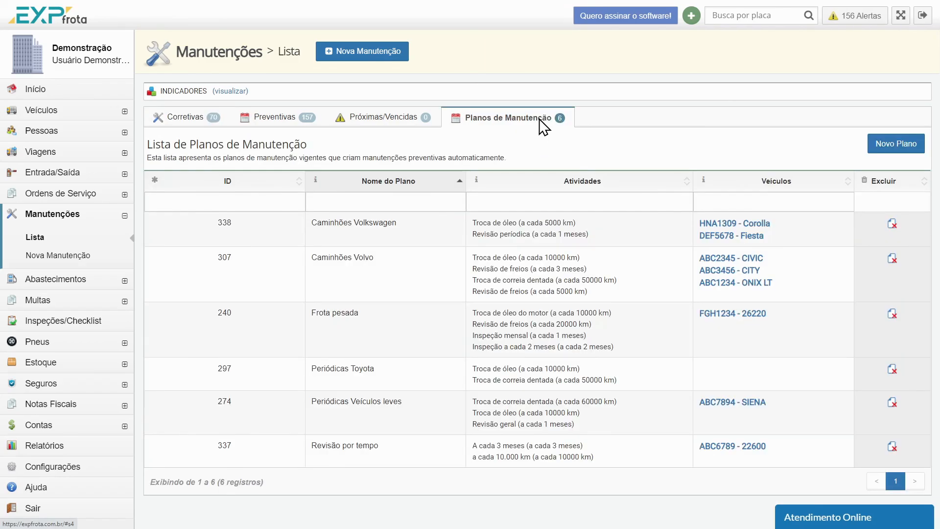